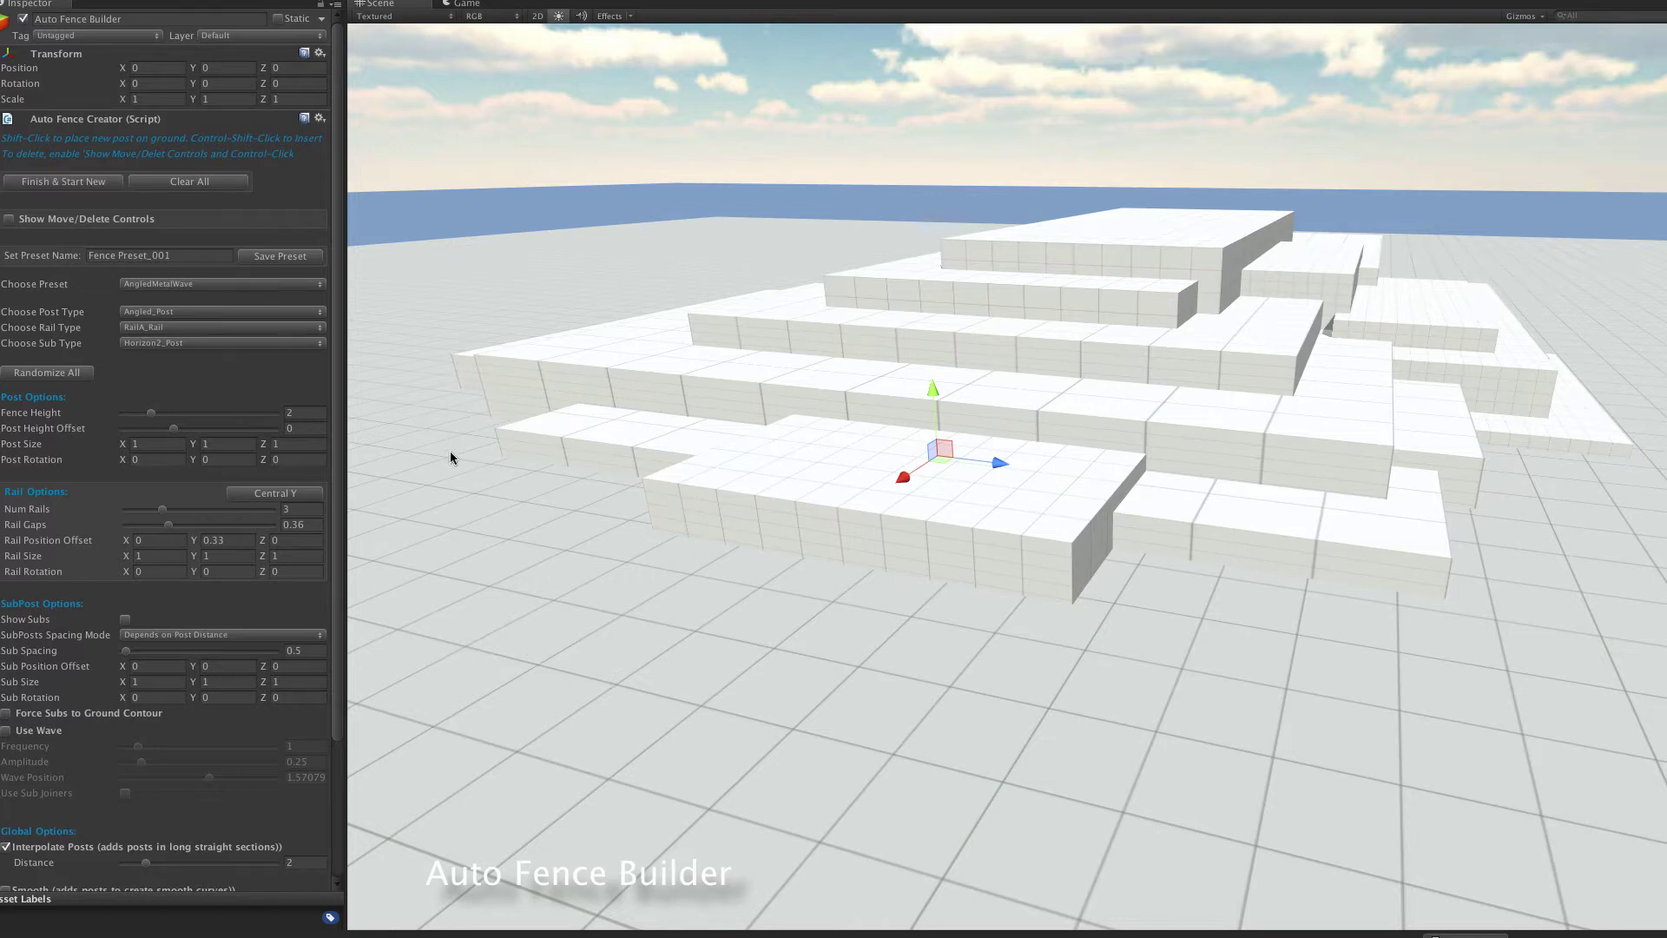
Place five fence posts climbing around the block terrain and turn on Close Loop
shift+click(403, 398)
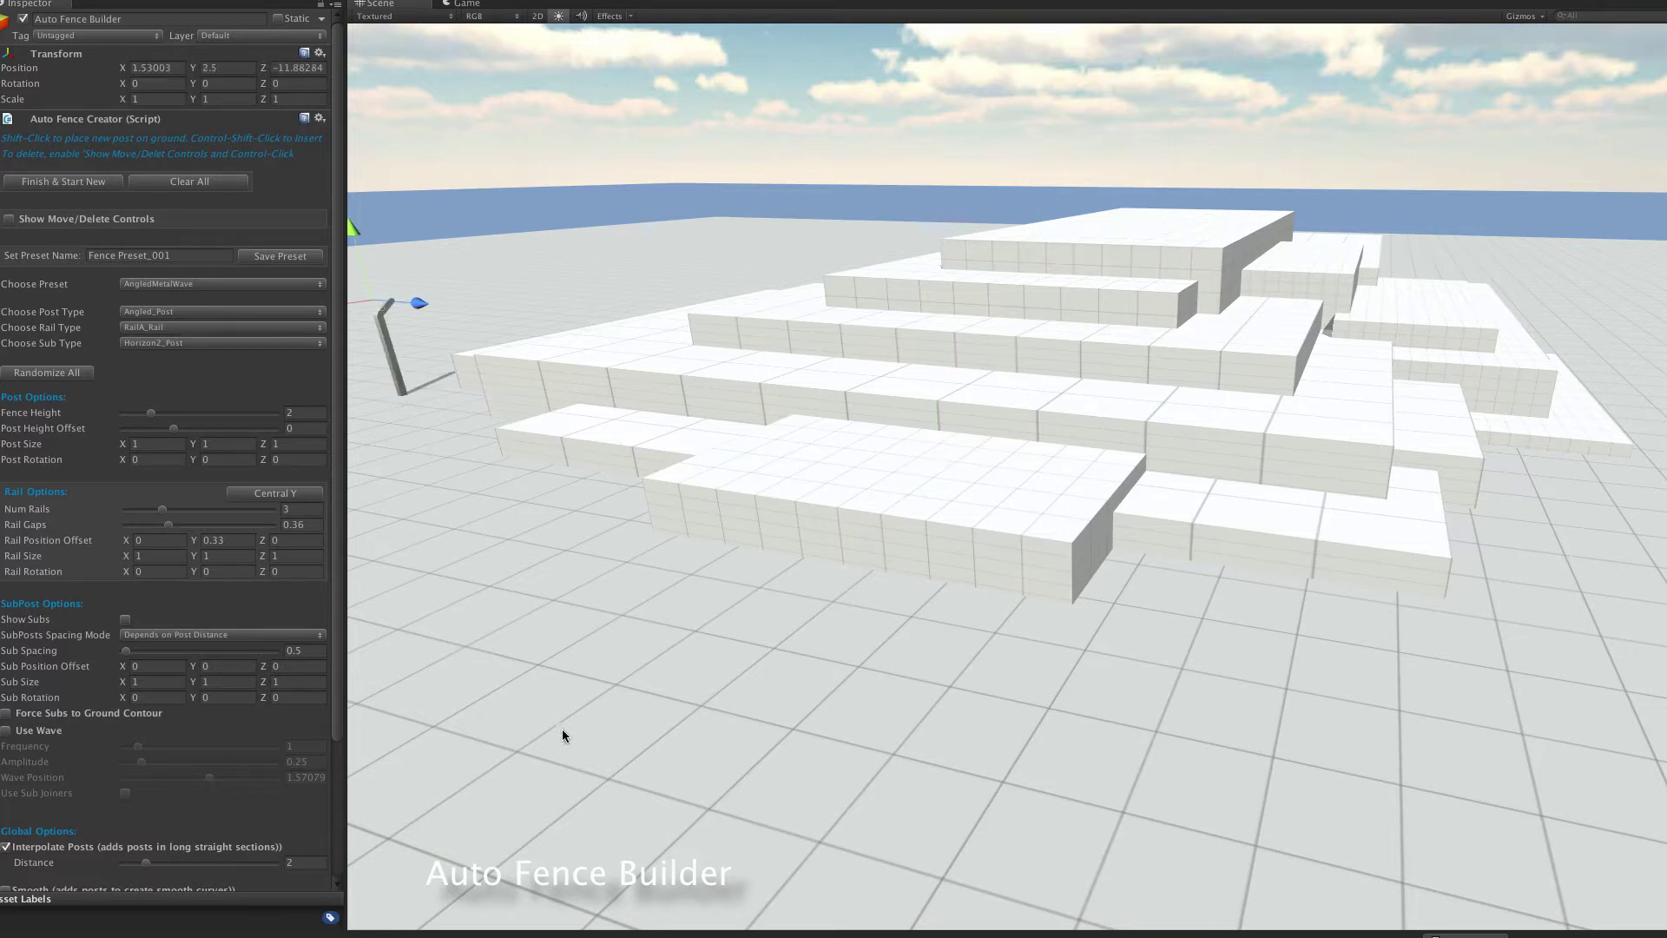
shift+click(566, 714)
shift+click(1253, 776)
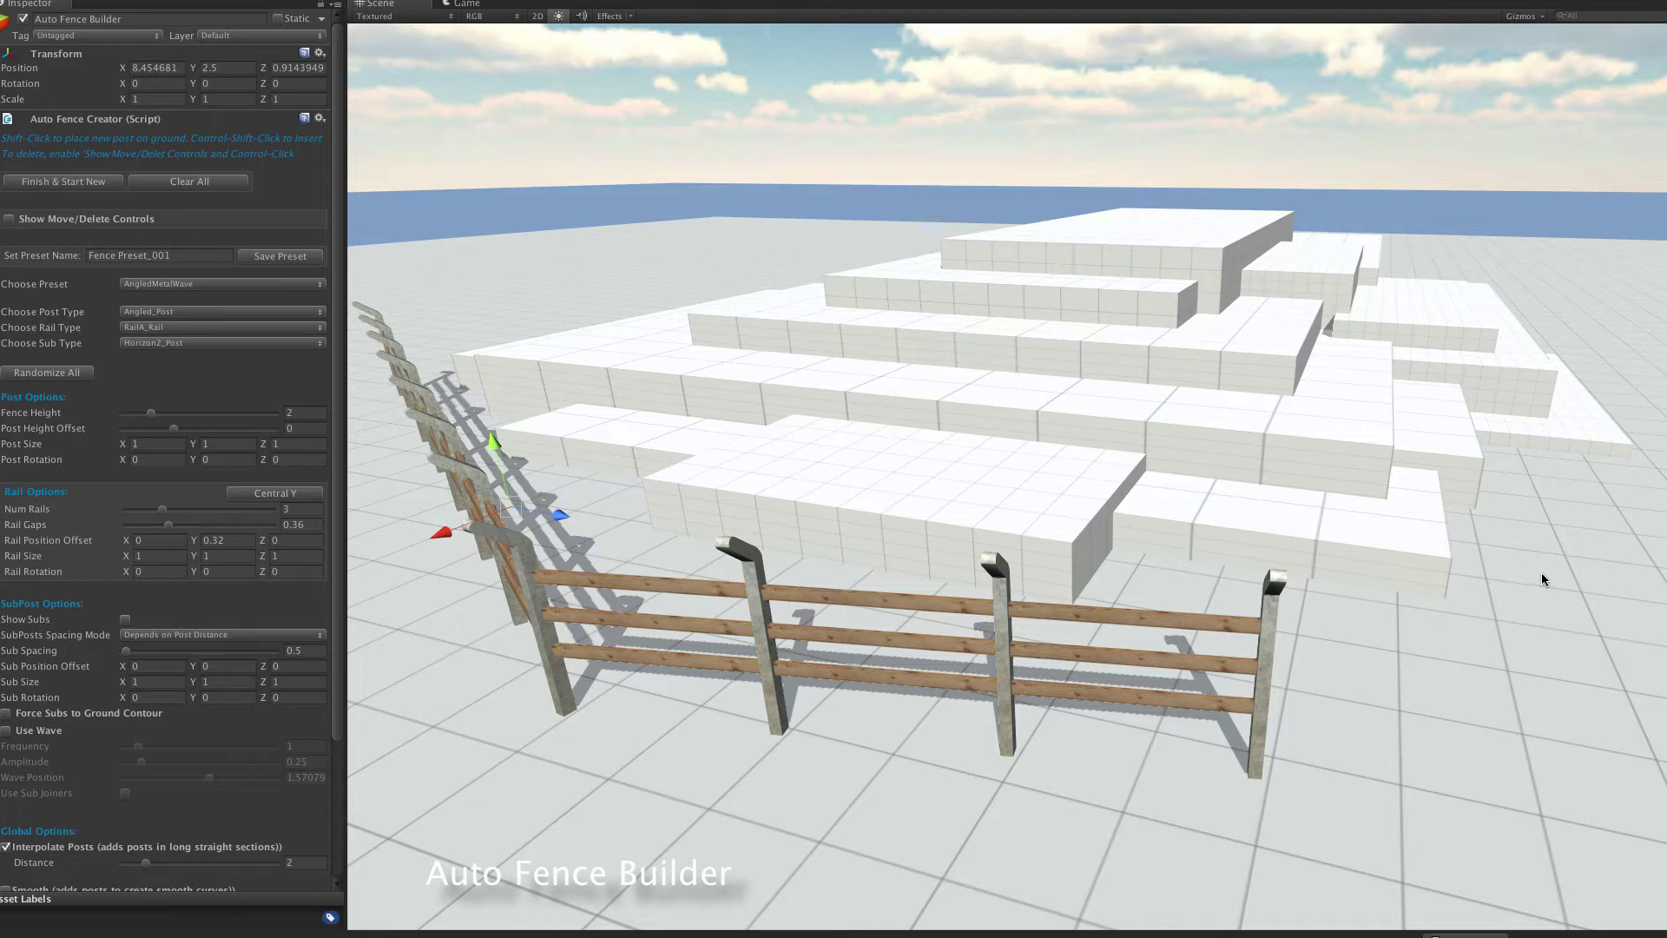
shift+click(1579, 522)
shift+click(1201, 252)
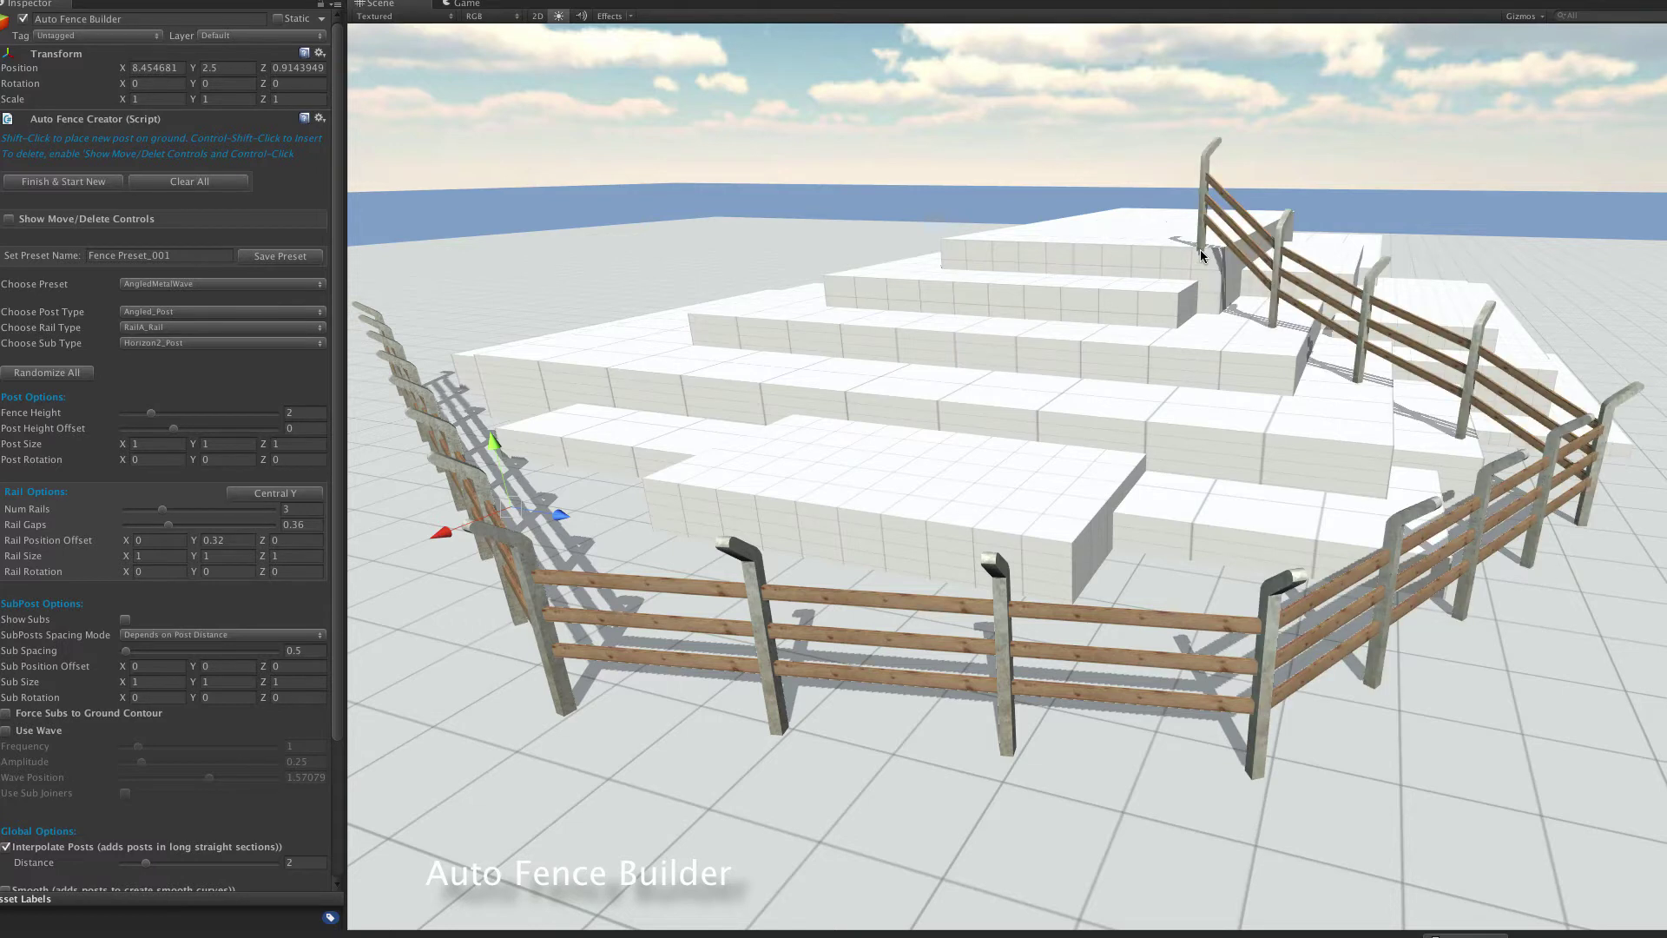
scroll(170, 784, down, 4)
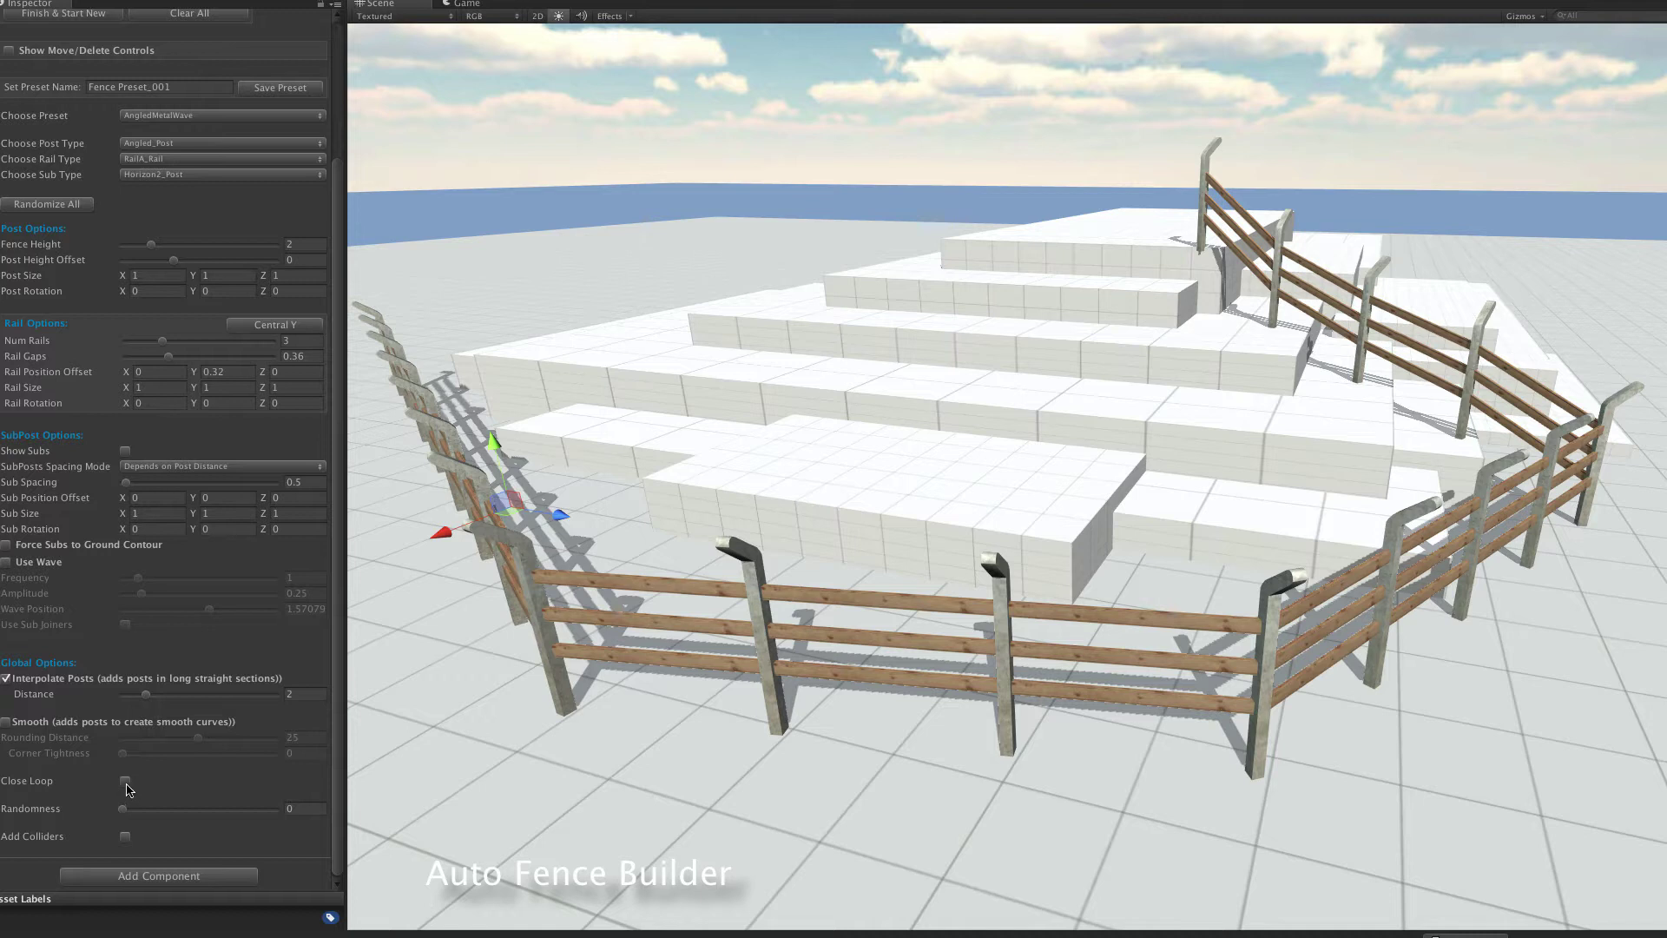
click(127, 783)
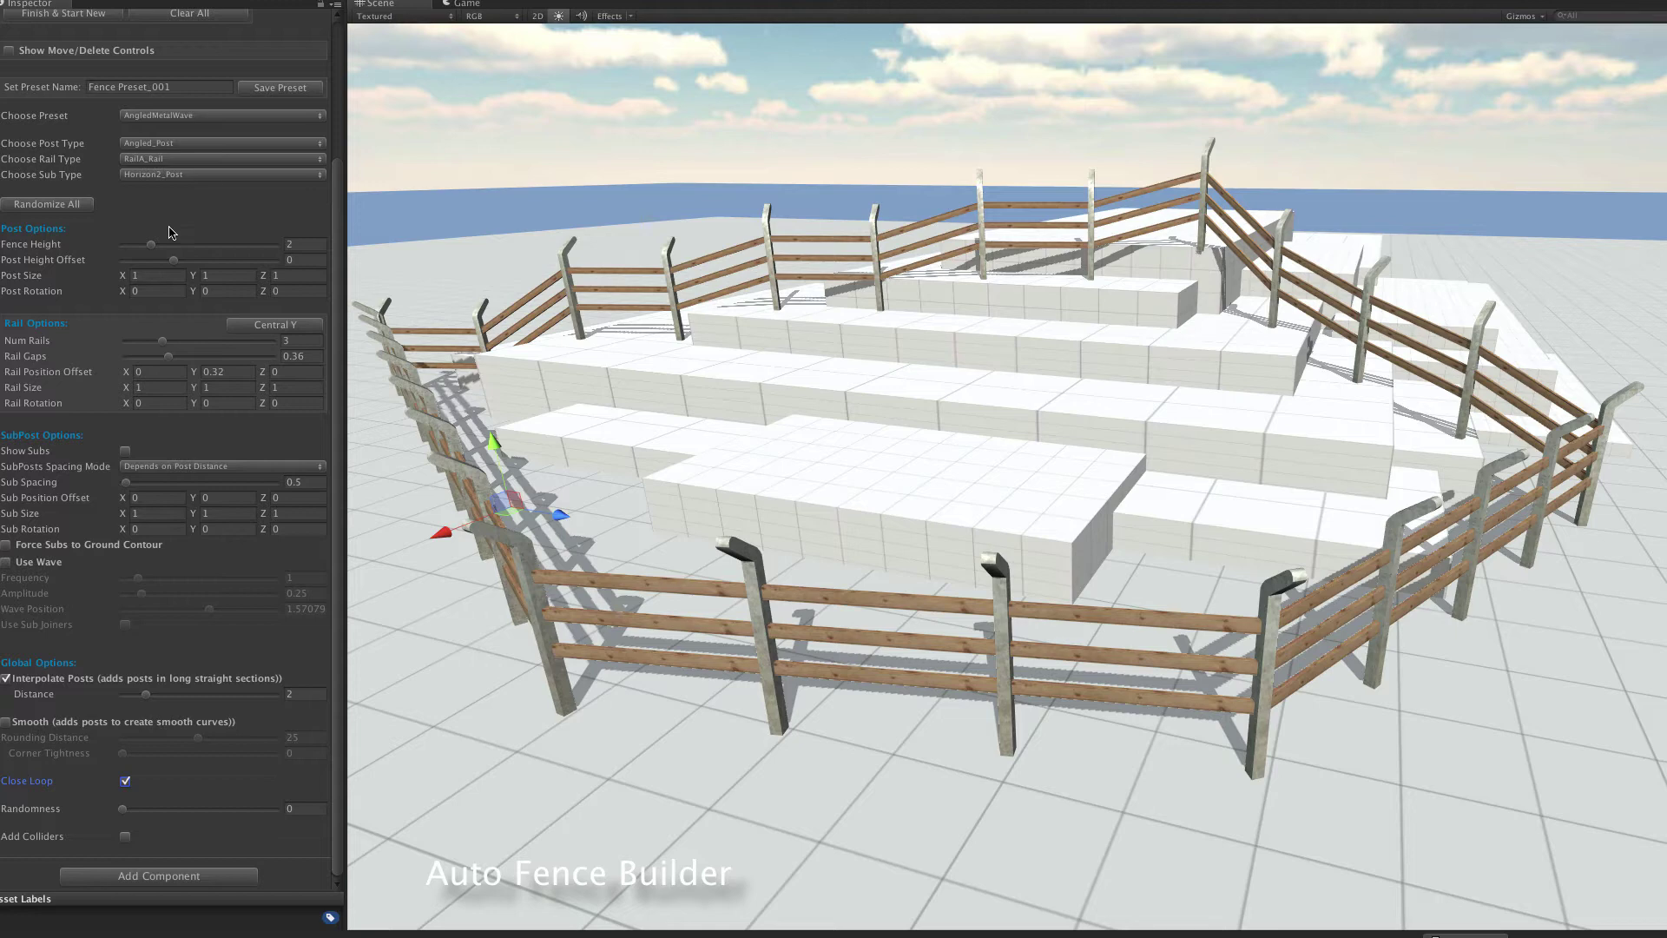
Set Fence Height to 2.11 and Num Rails to 4, then Clear All fence parts
drag(151, 254, 154, 254)
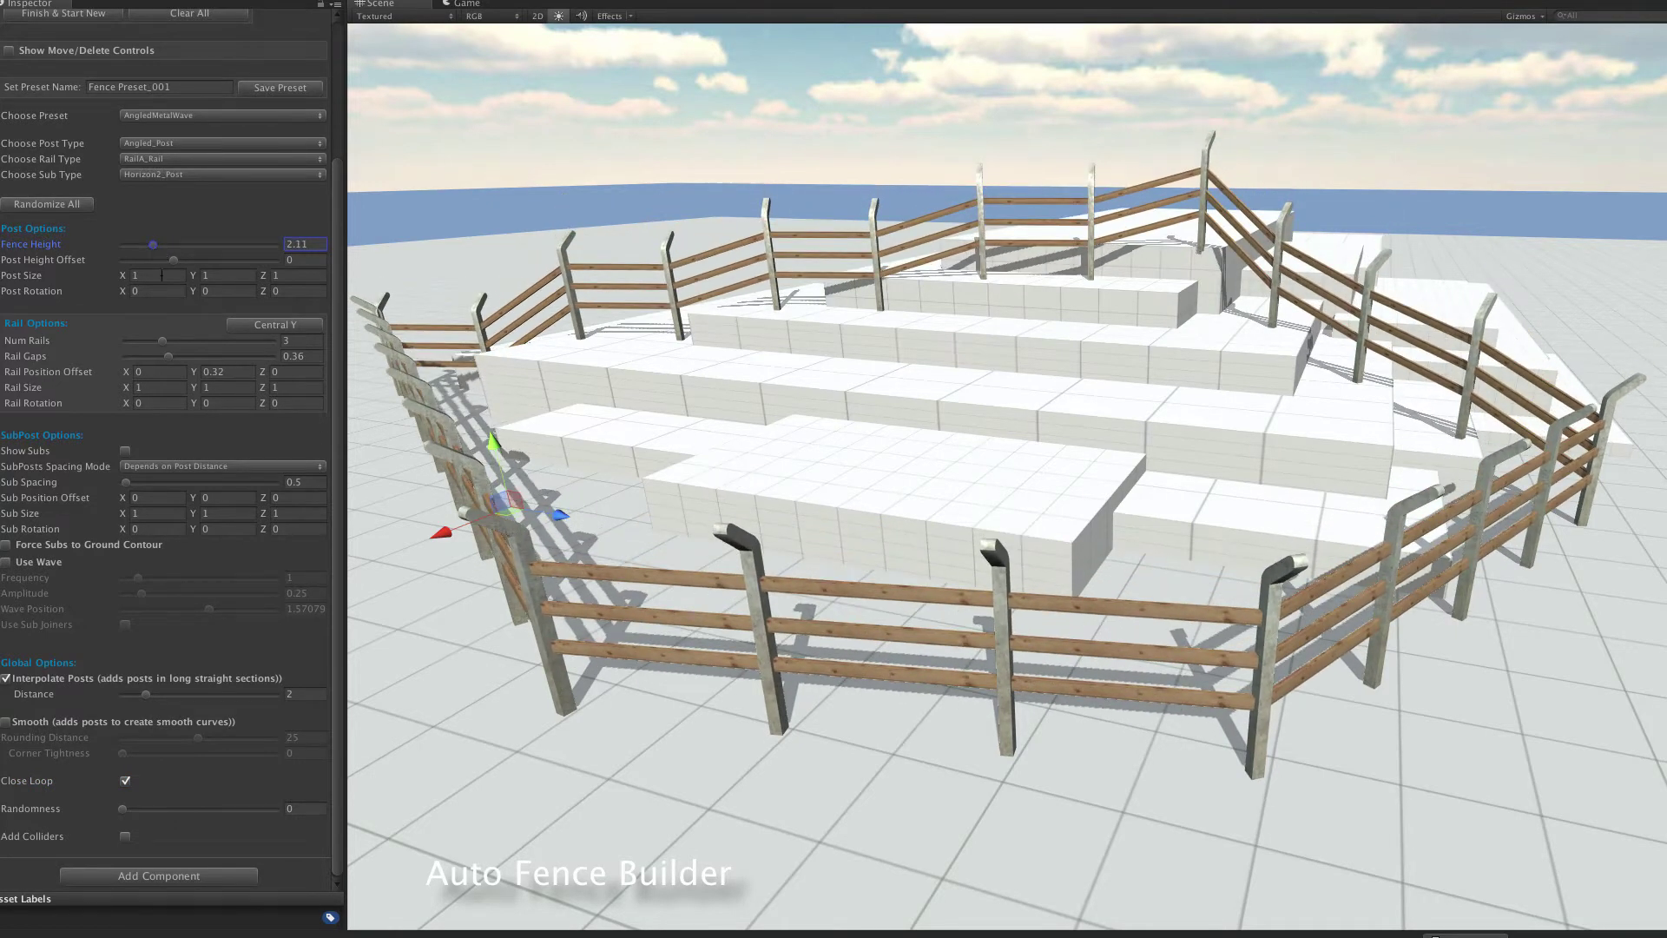
mouse_move(162, 342)
mouse_down()
mouse_move(127, 348)
mouse_move(171, 353)
mouse_up()
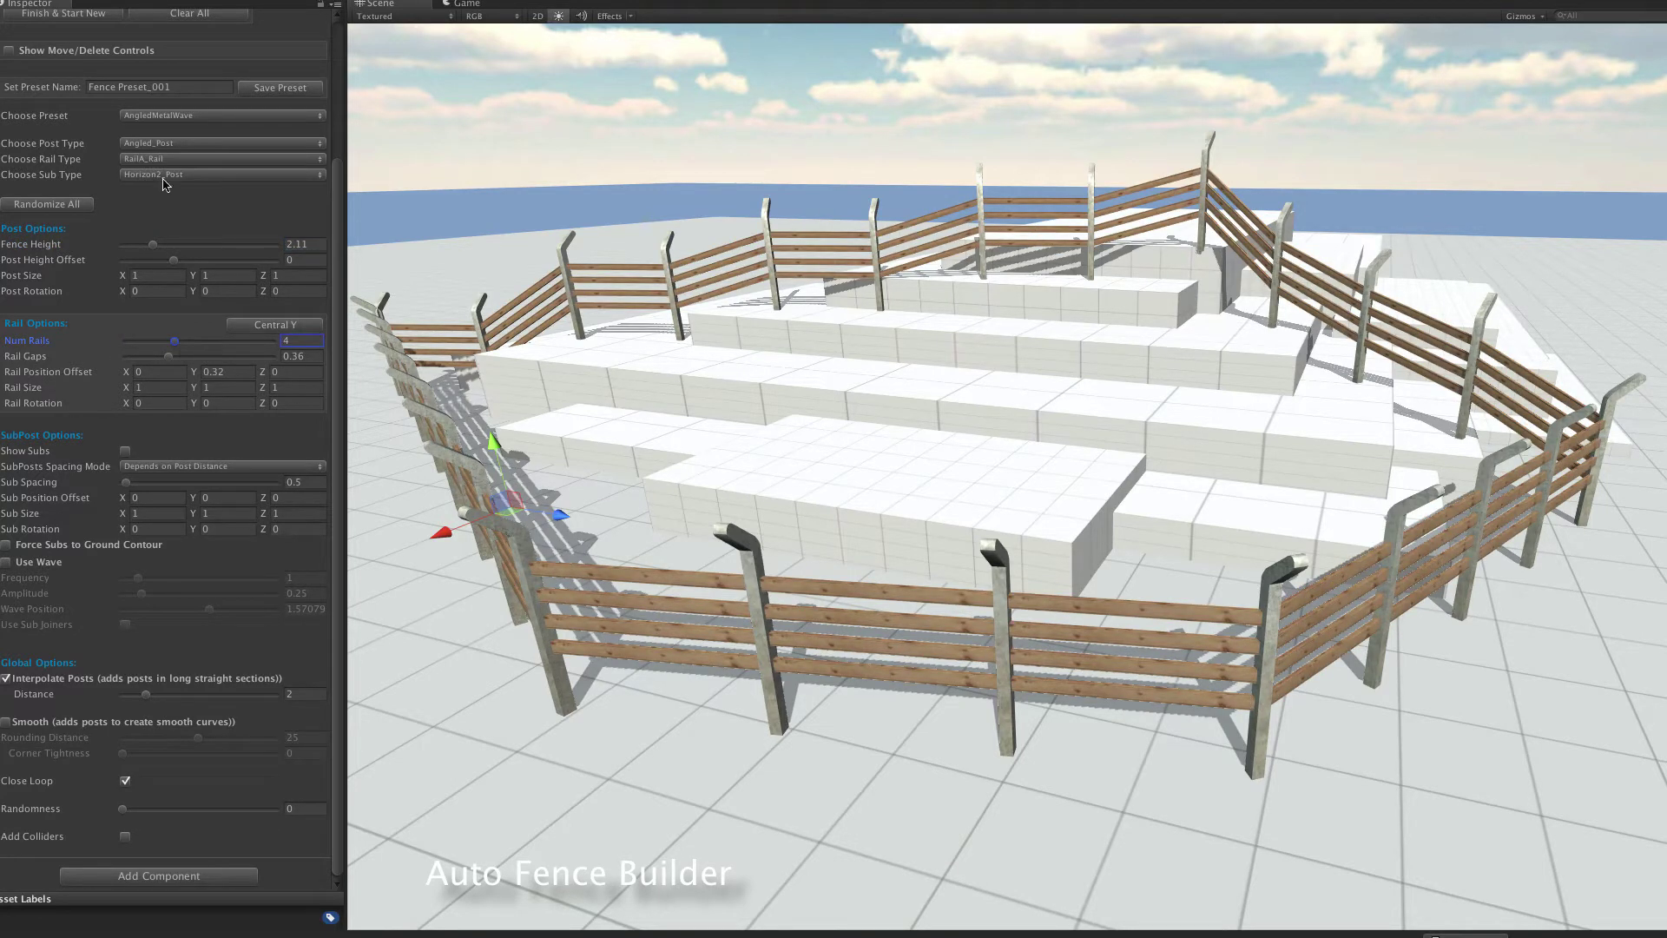
click(186, 14)
click(186, 13)
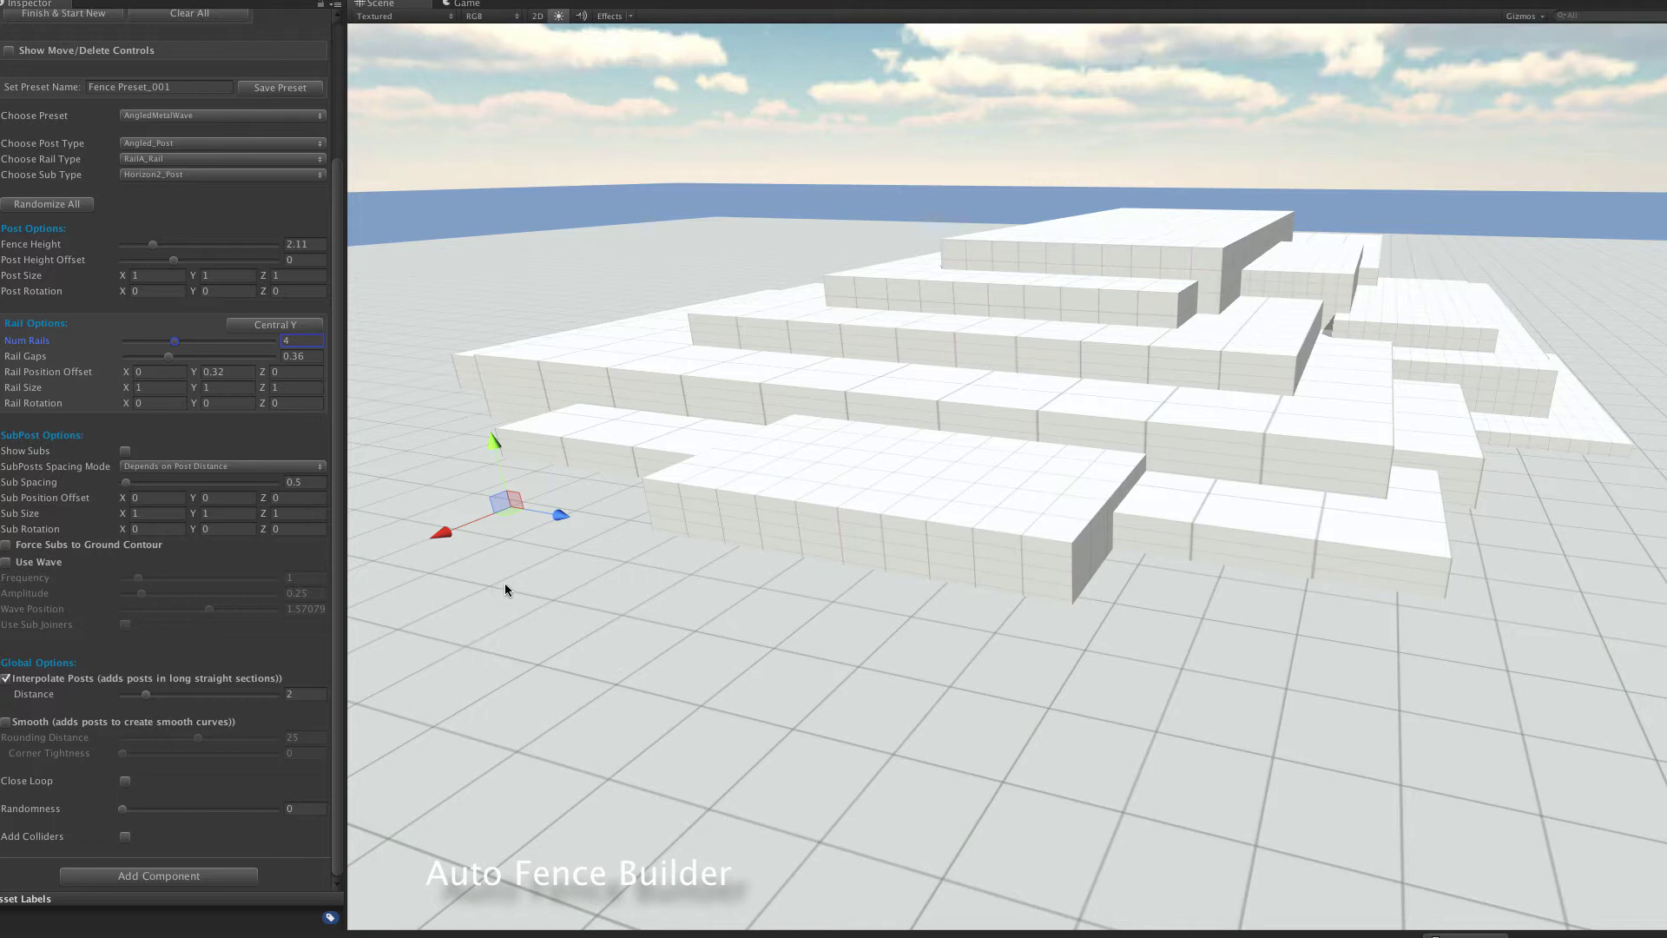
Lay a new three-point cornered fence in front of the terrain and show the preset list
shift+click(535, 624)
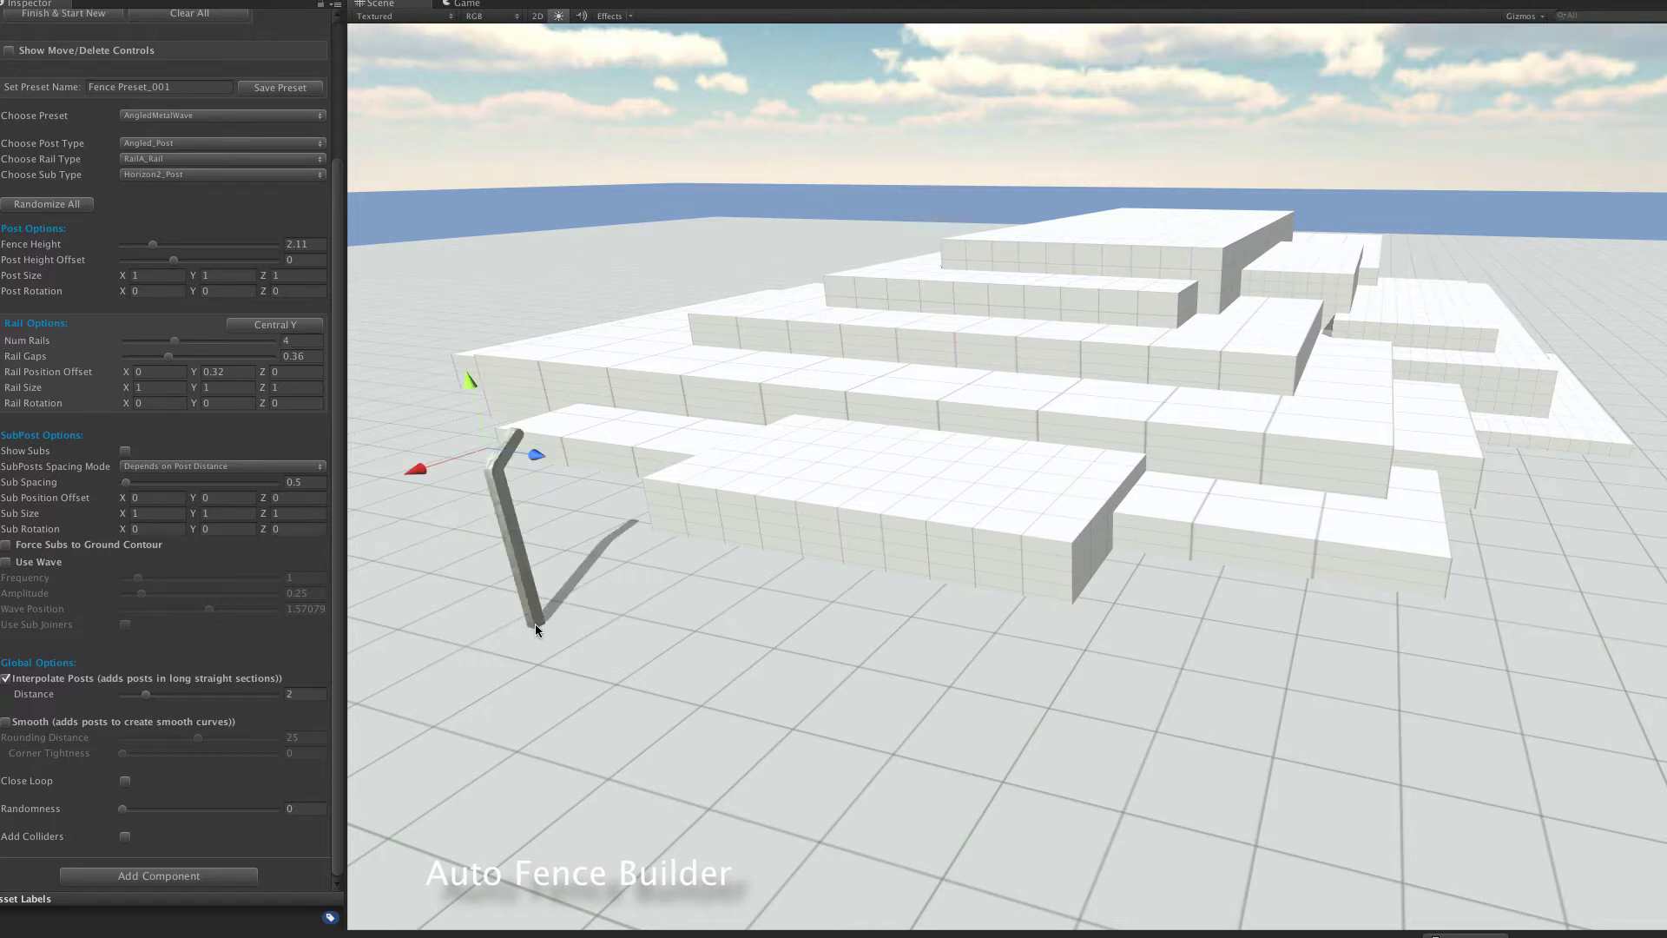
shift+click(945, 745)
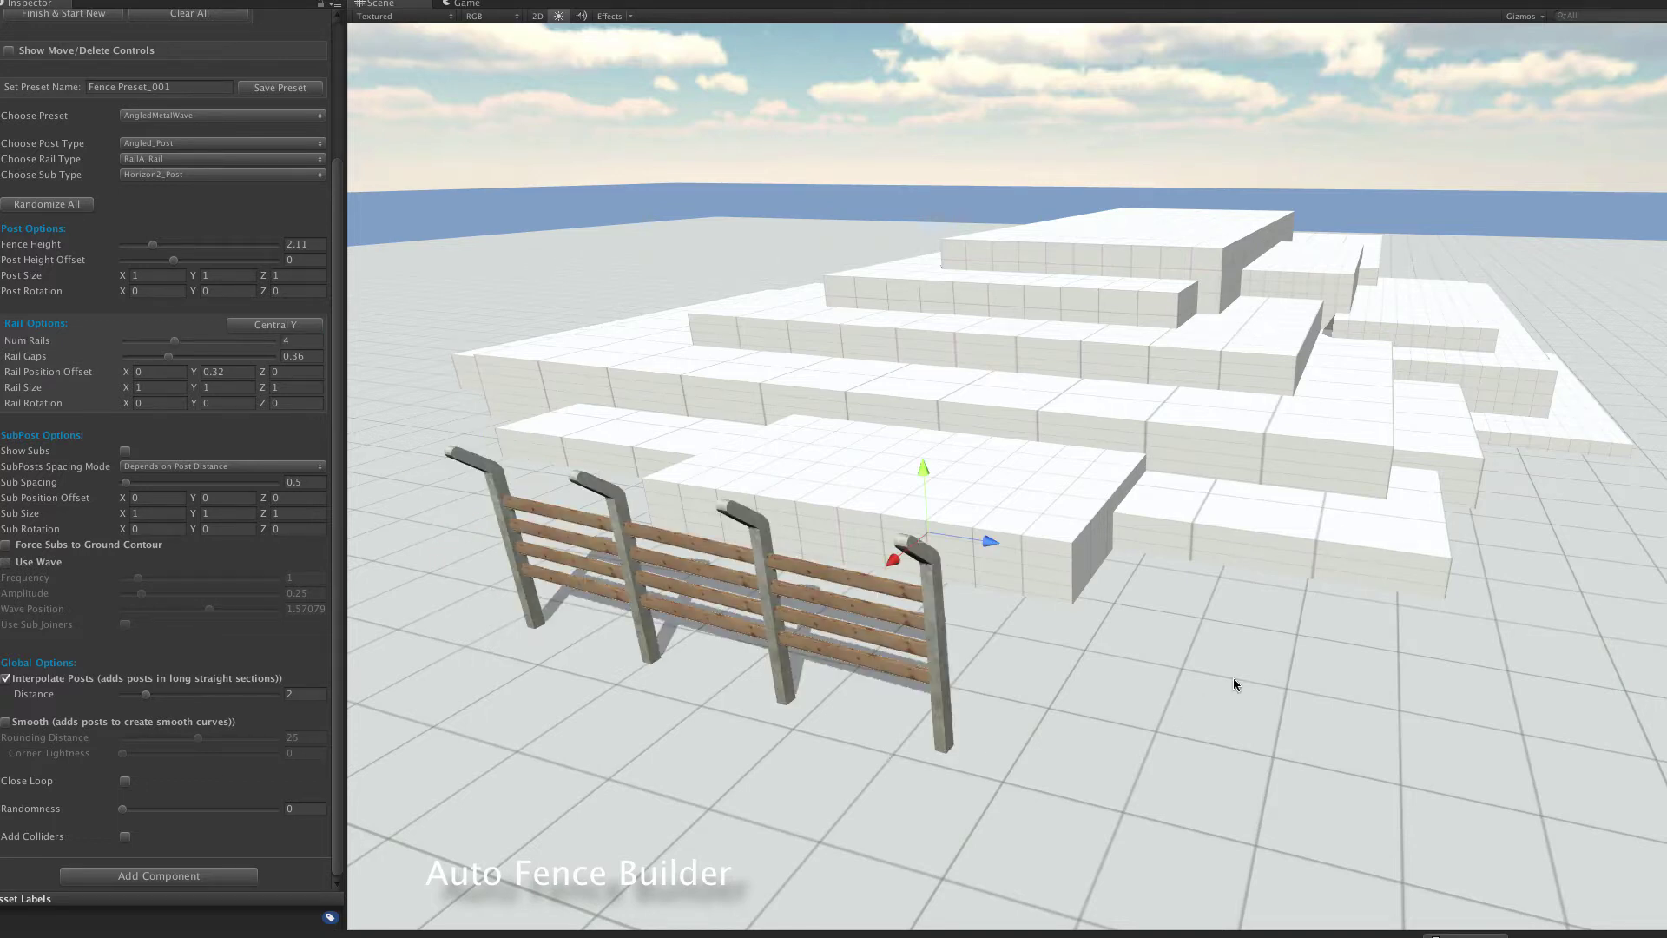
shift+click(1233, 677)
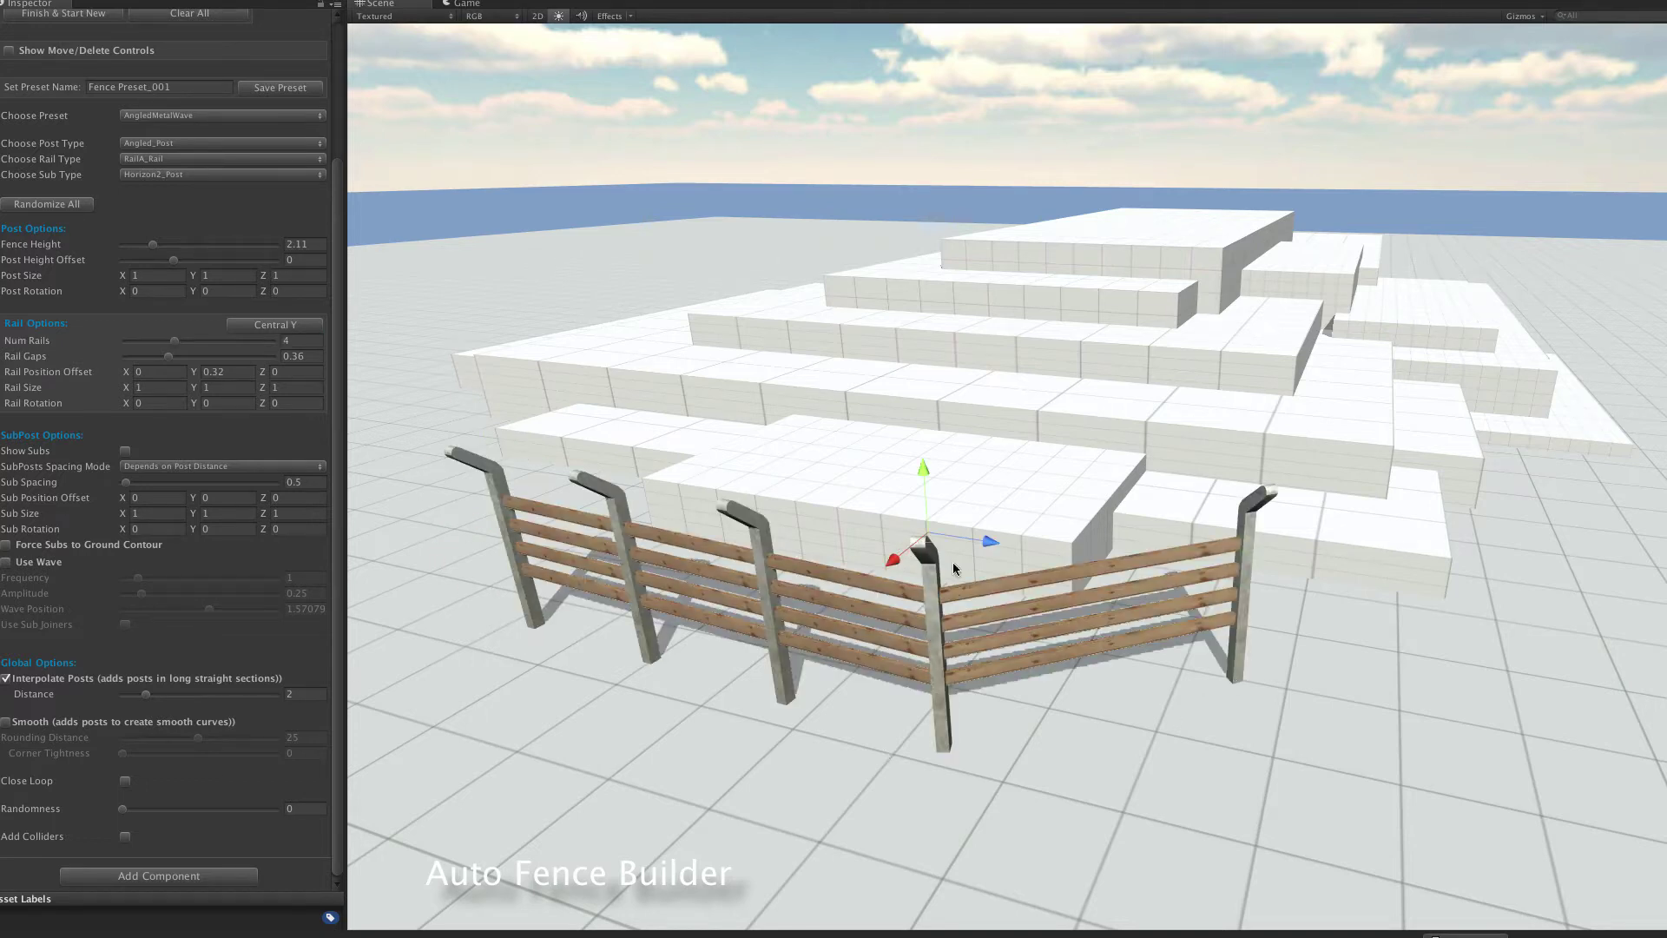
click(199, 117)
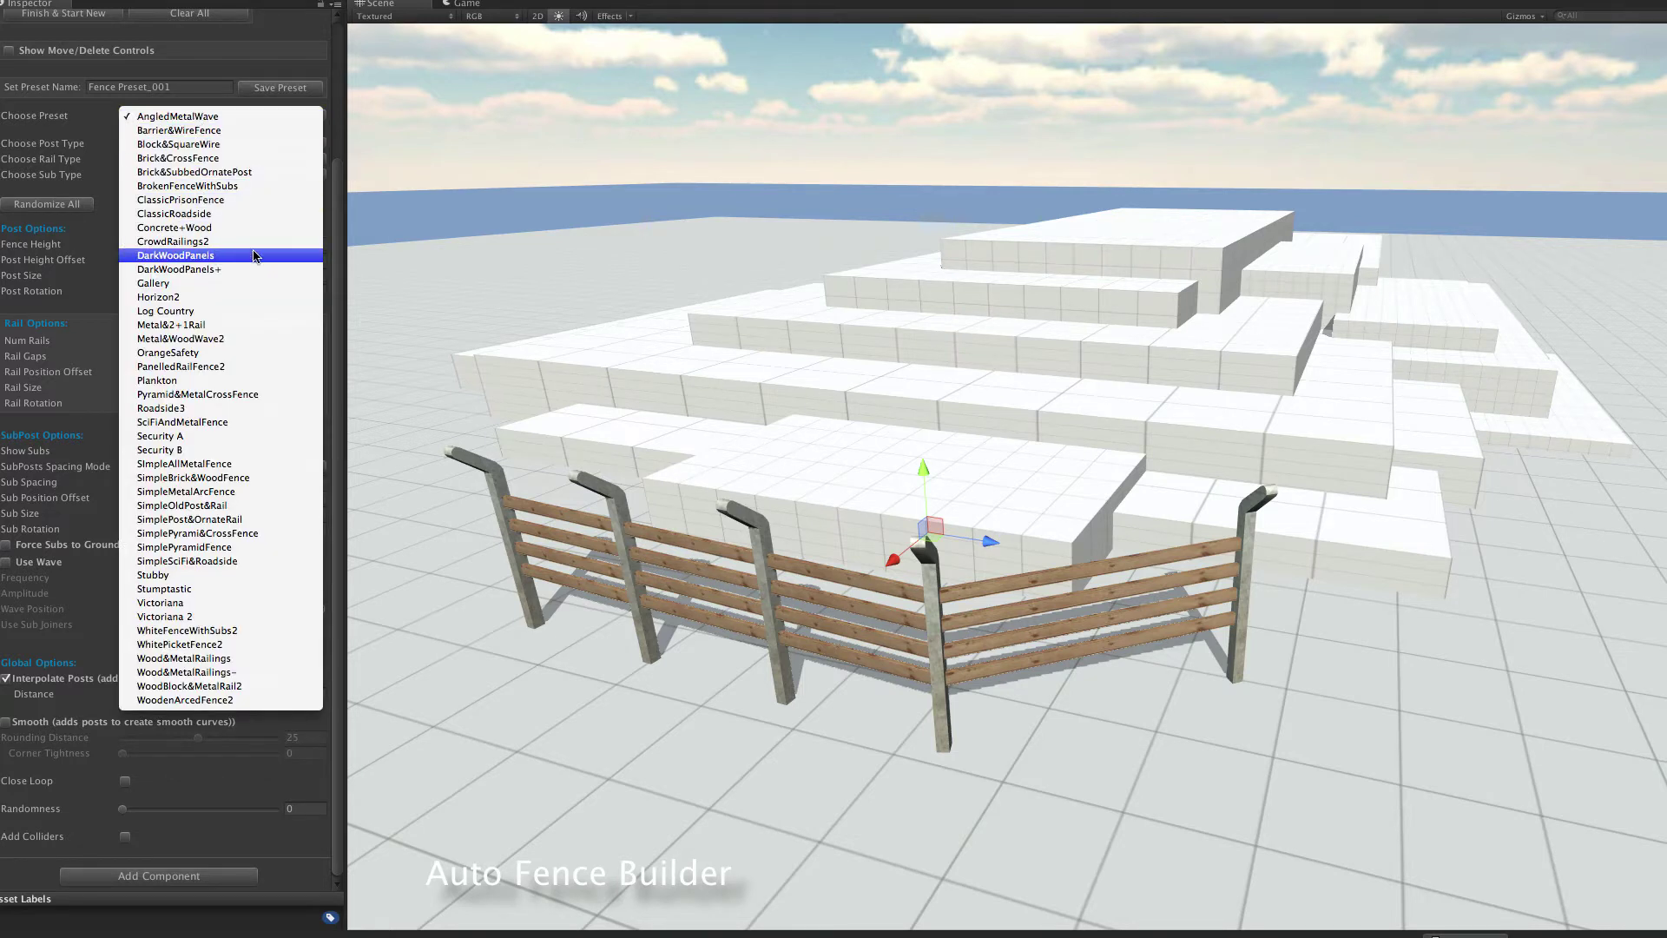
Try the DarkWoodPanels, WhitePicketFence2, ClassicRoadside and Security B presets
click(208, 257)
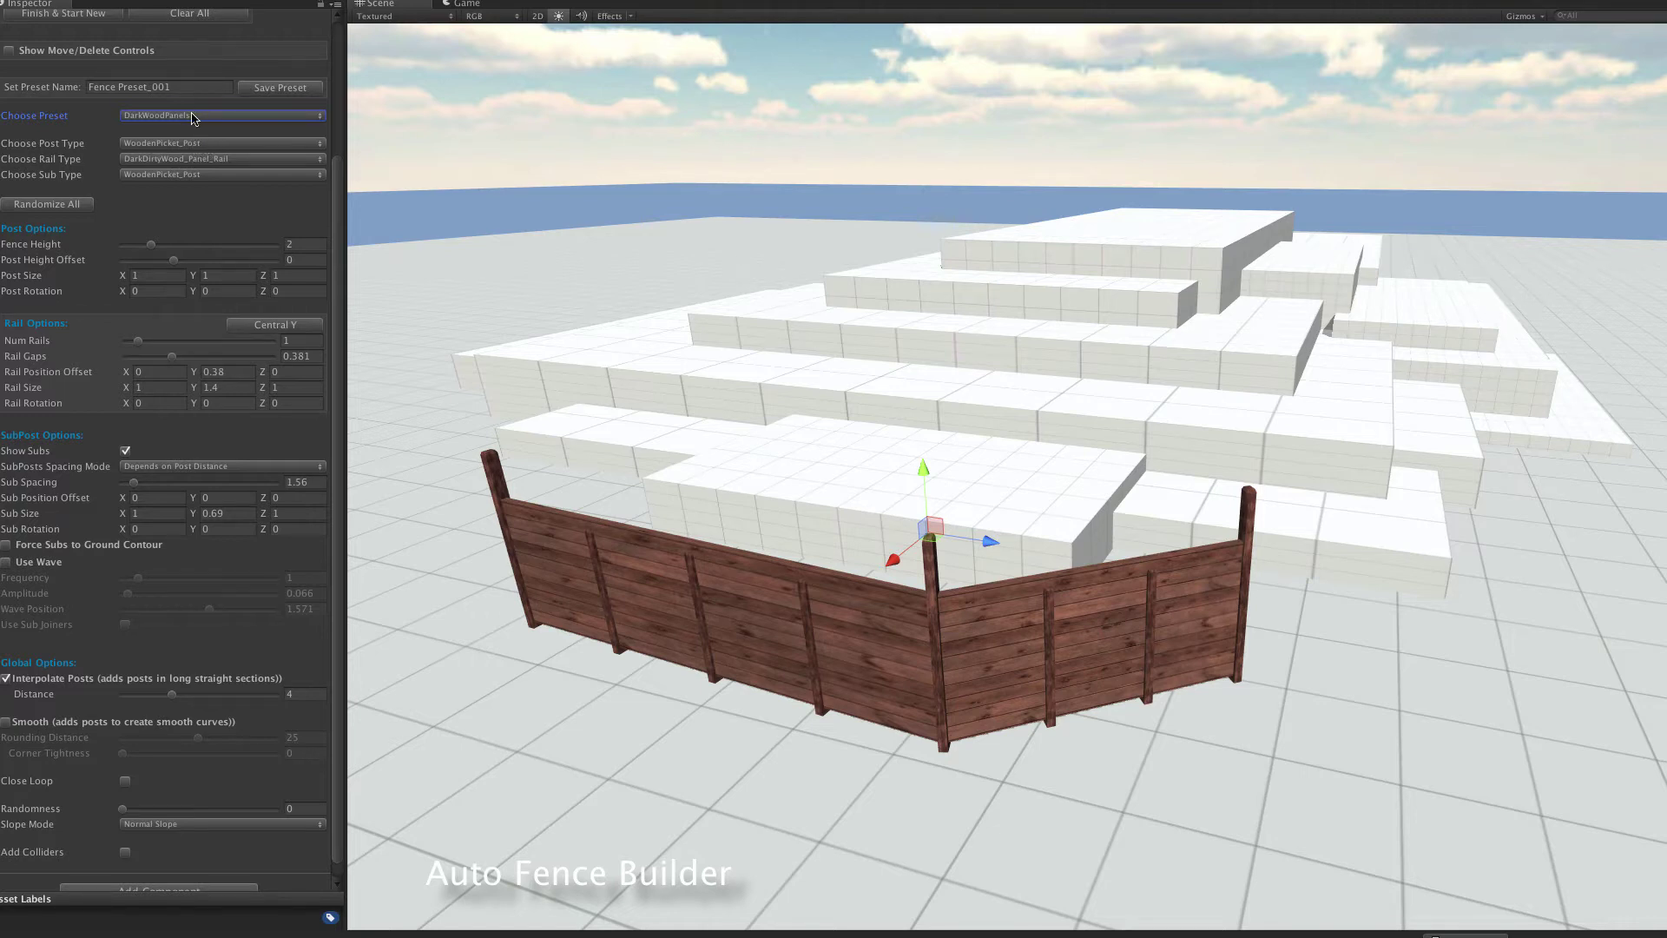
click(193, 113)
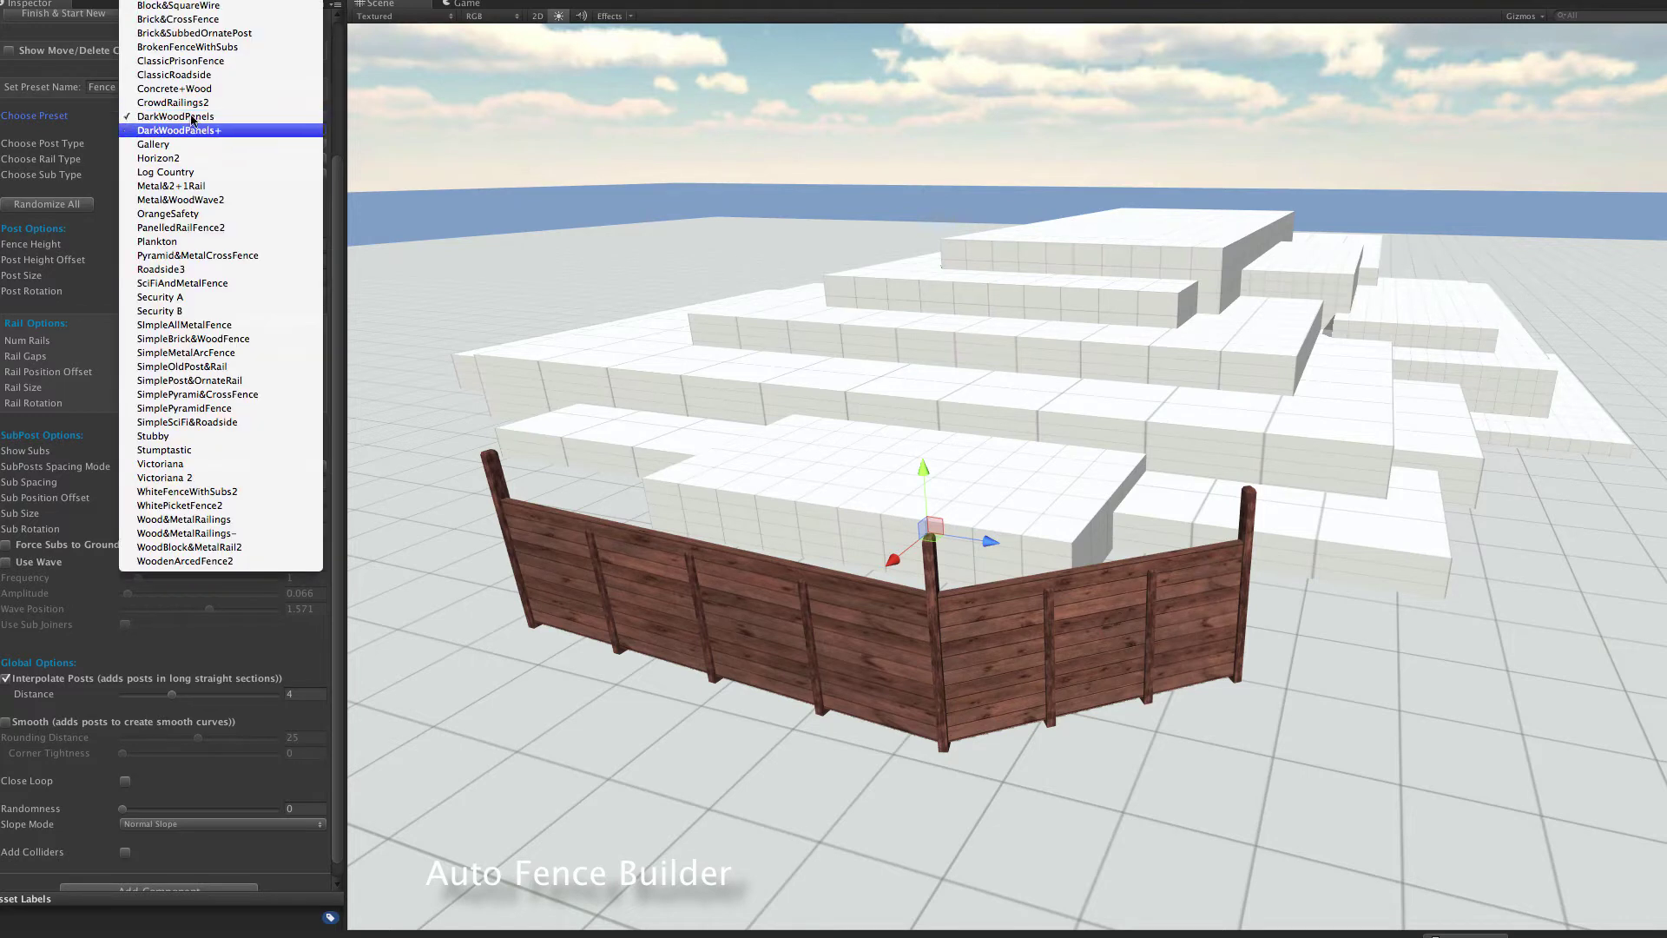
click(224, 507)
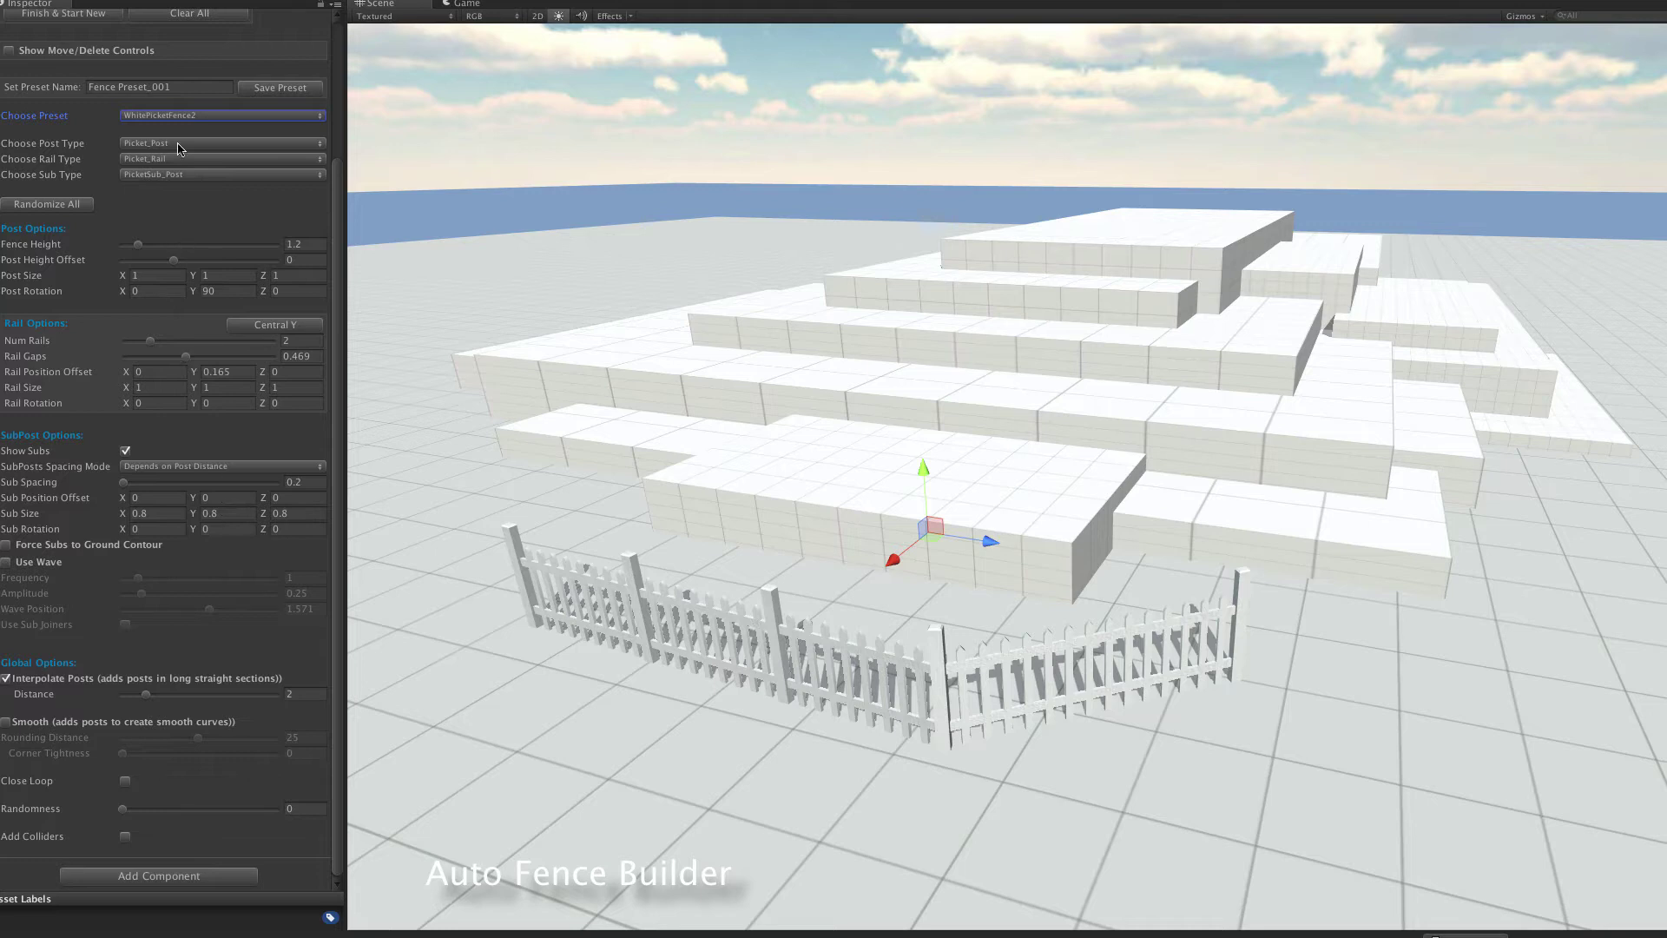
click(200, 116)
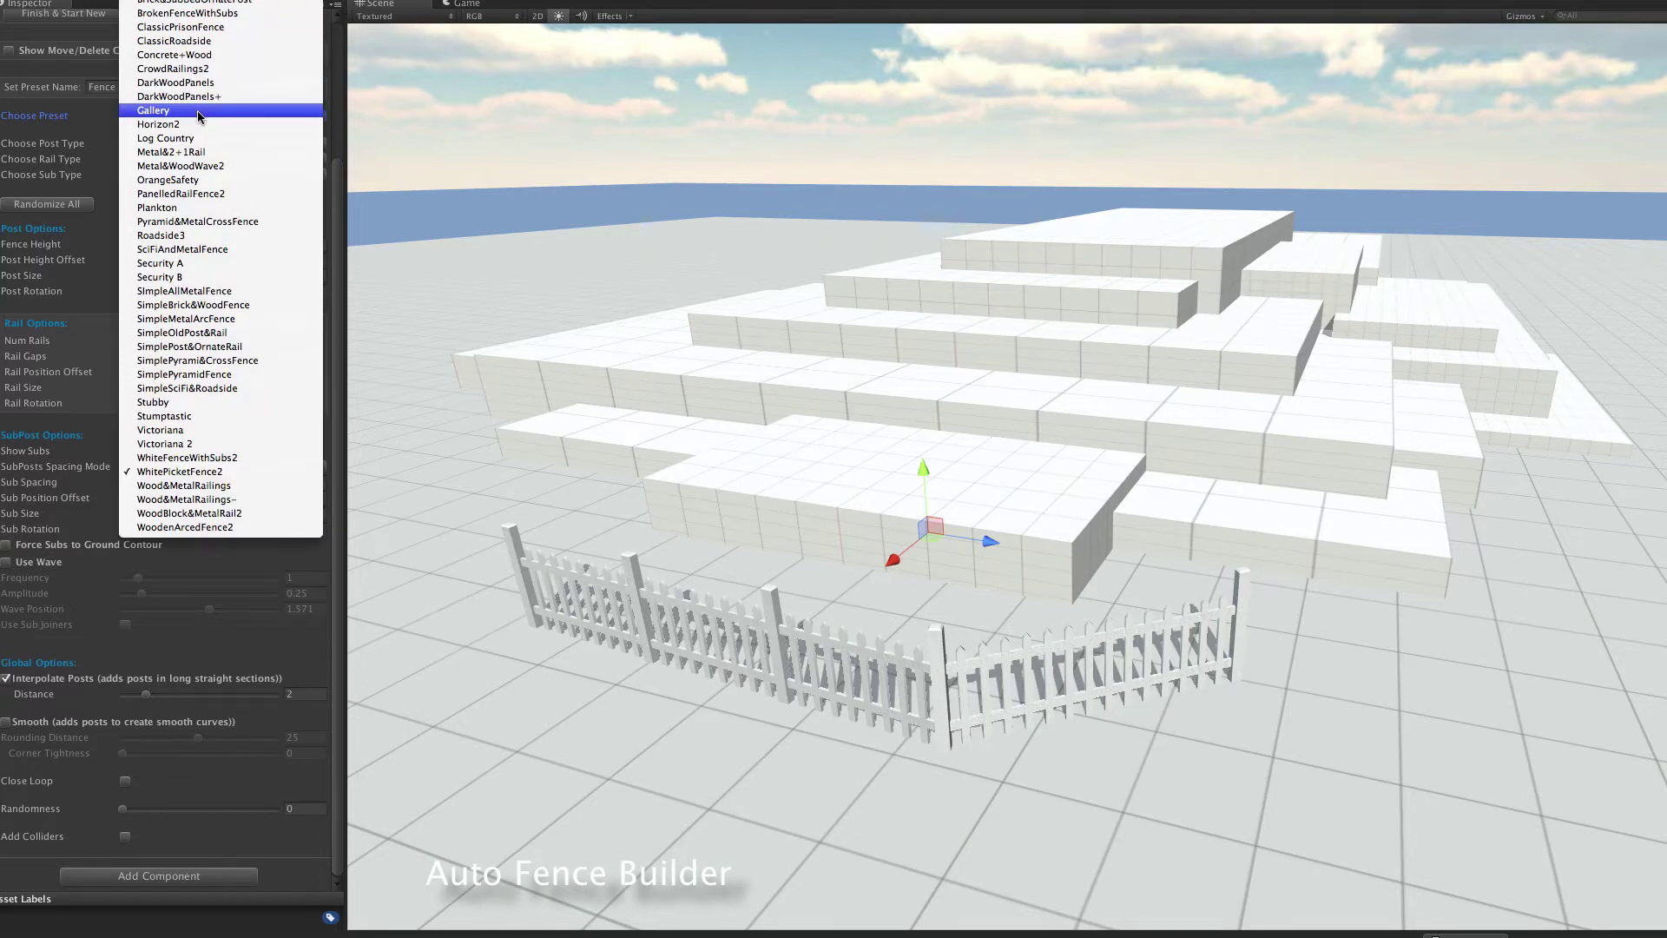
click(204, 43)
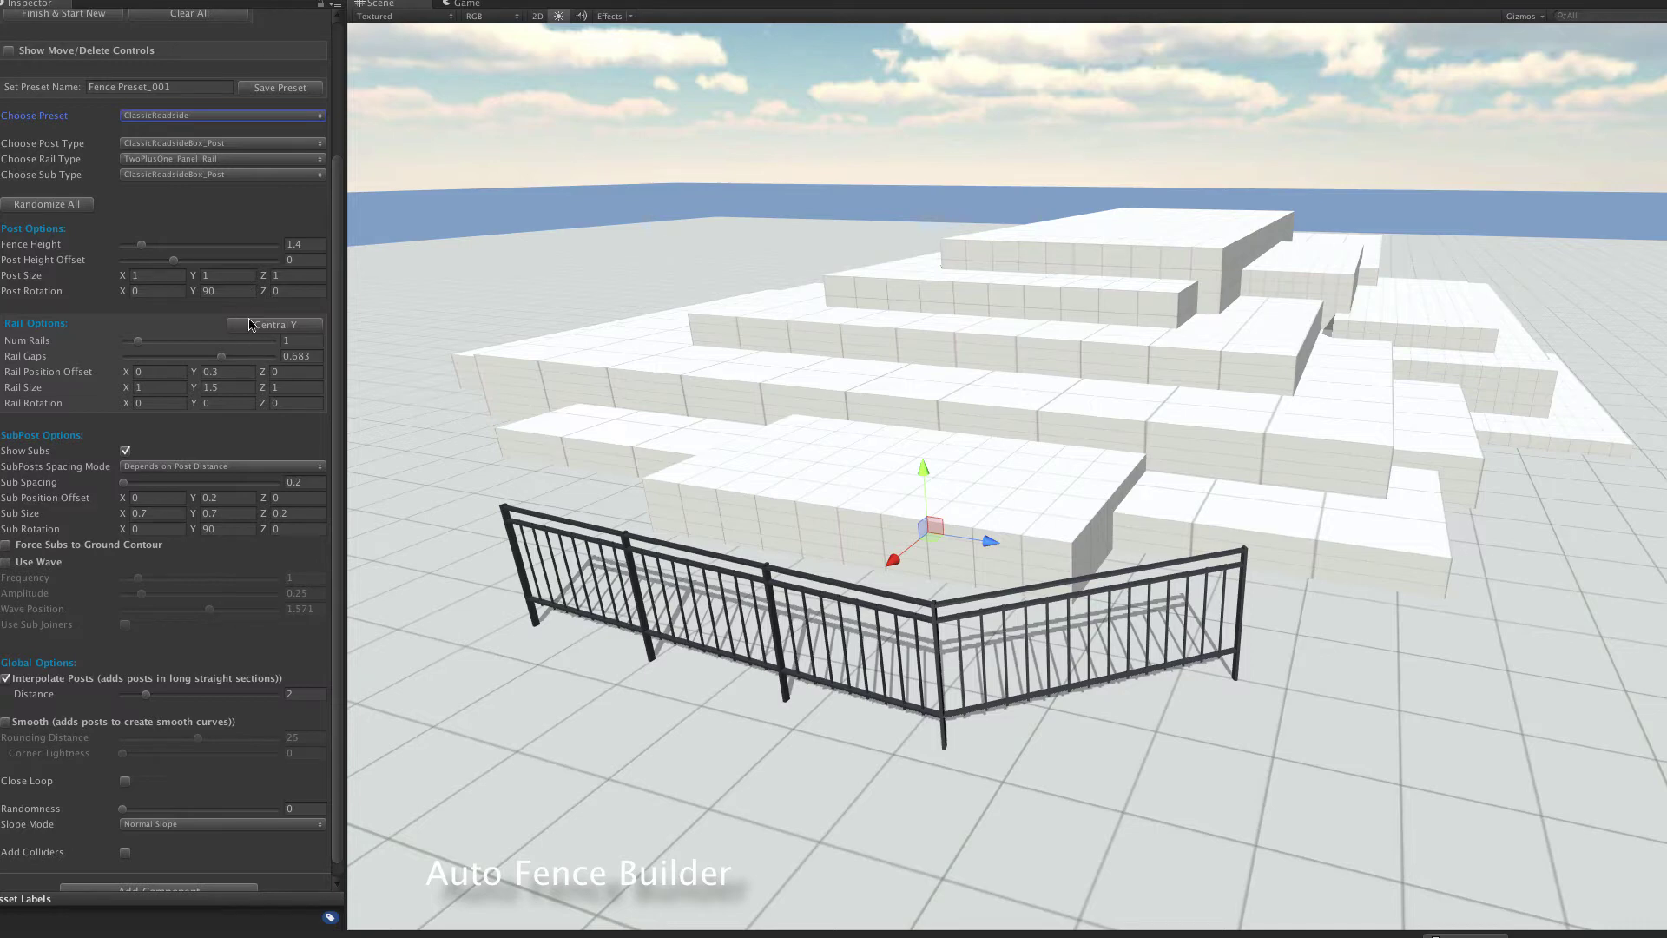
click(193, 116)
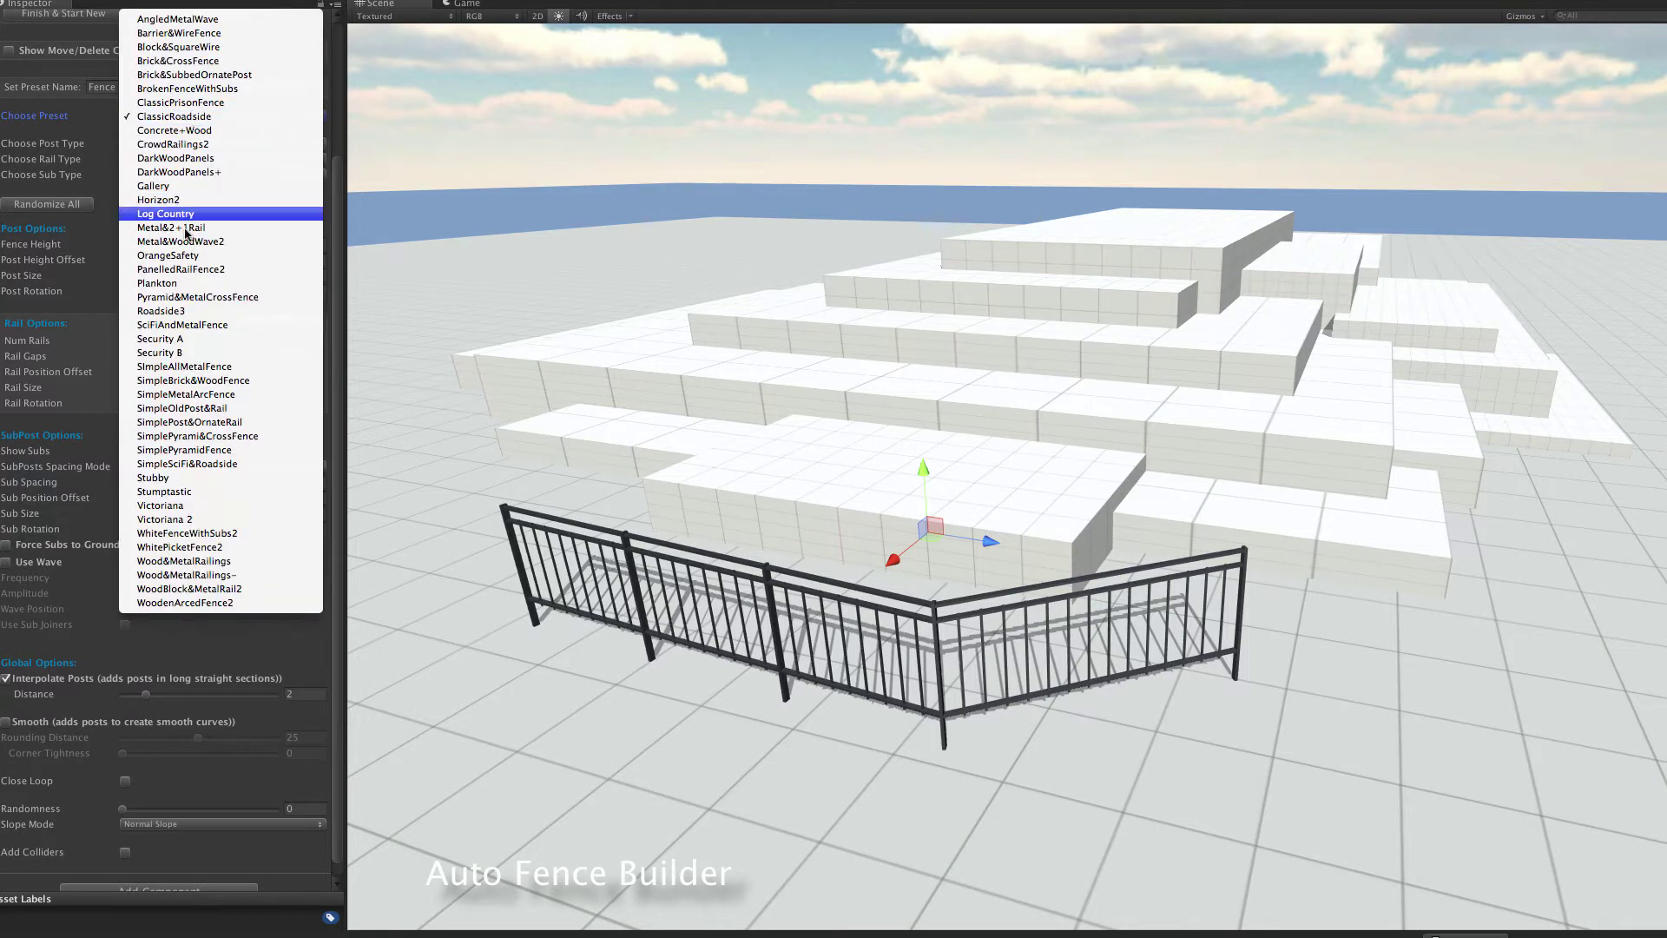
click(189, 352)
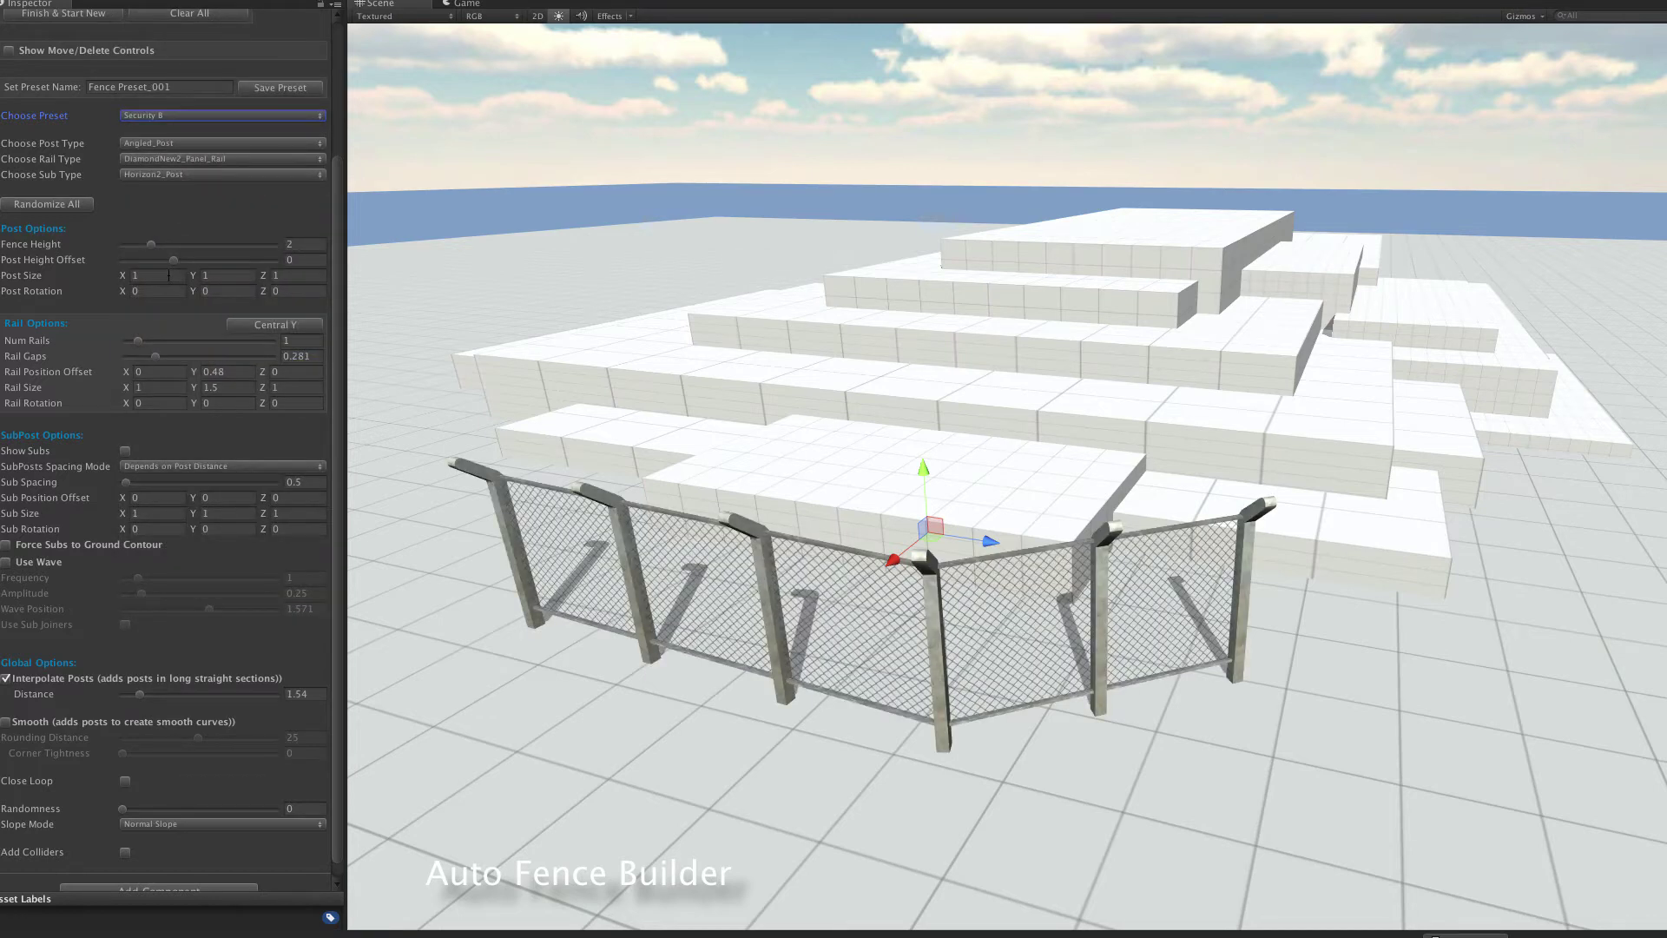
Try CrowdRailings2 and Plankton, then apply the OrangeSafety preset
click(190, 115)
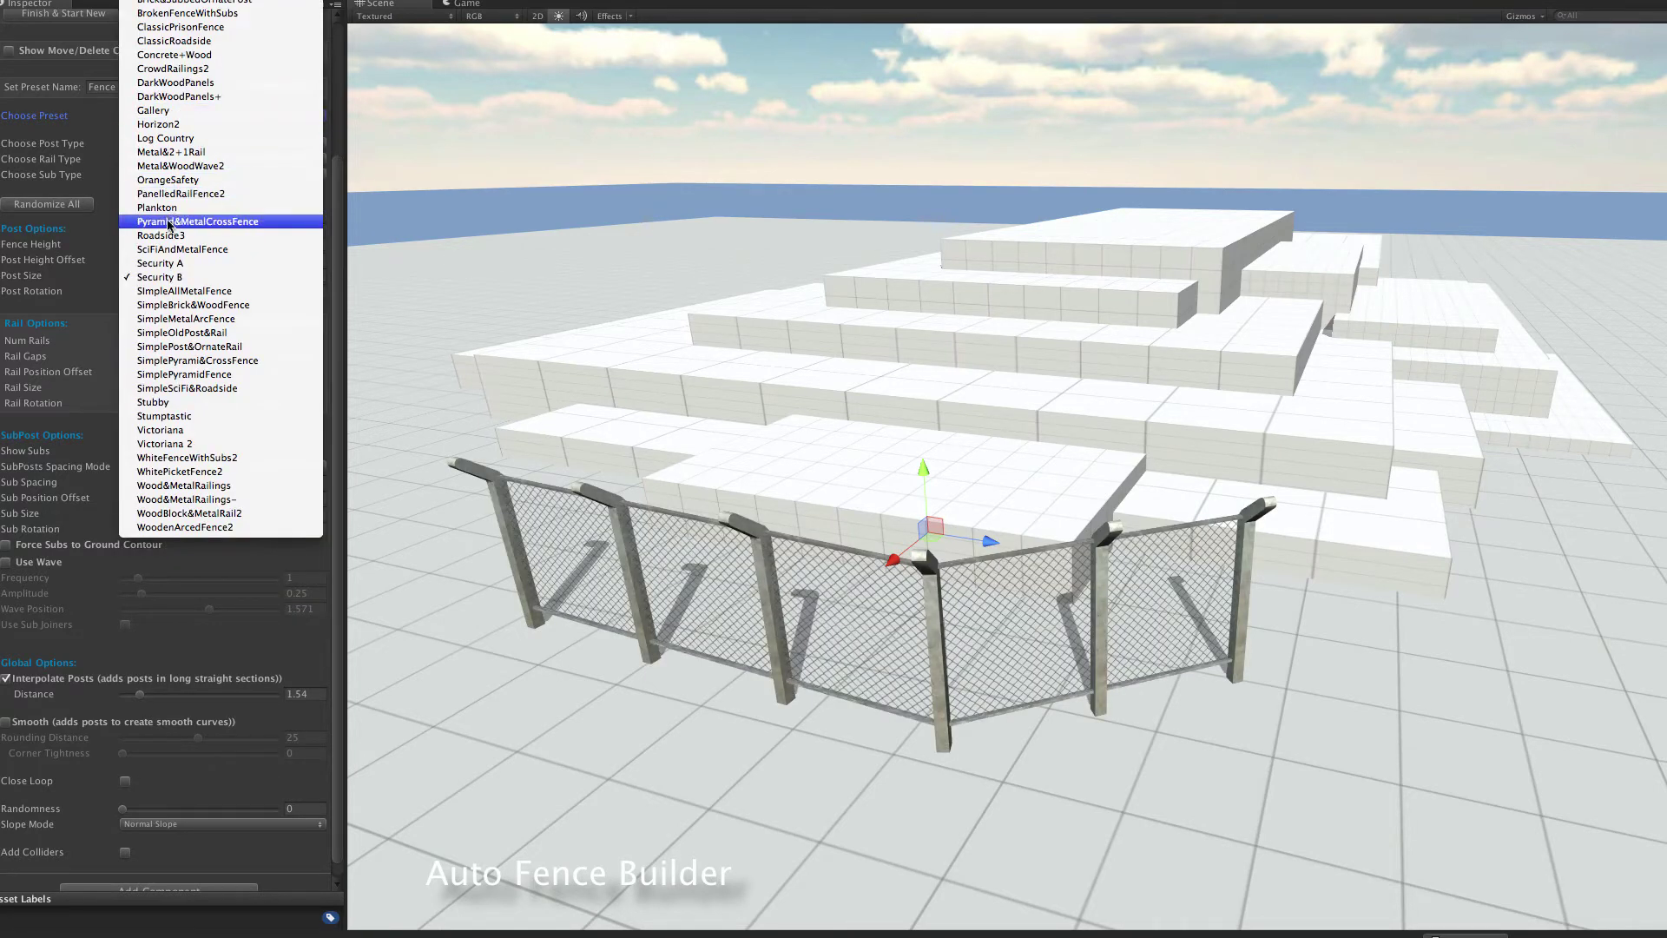
click(184, 70)
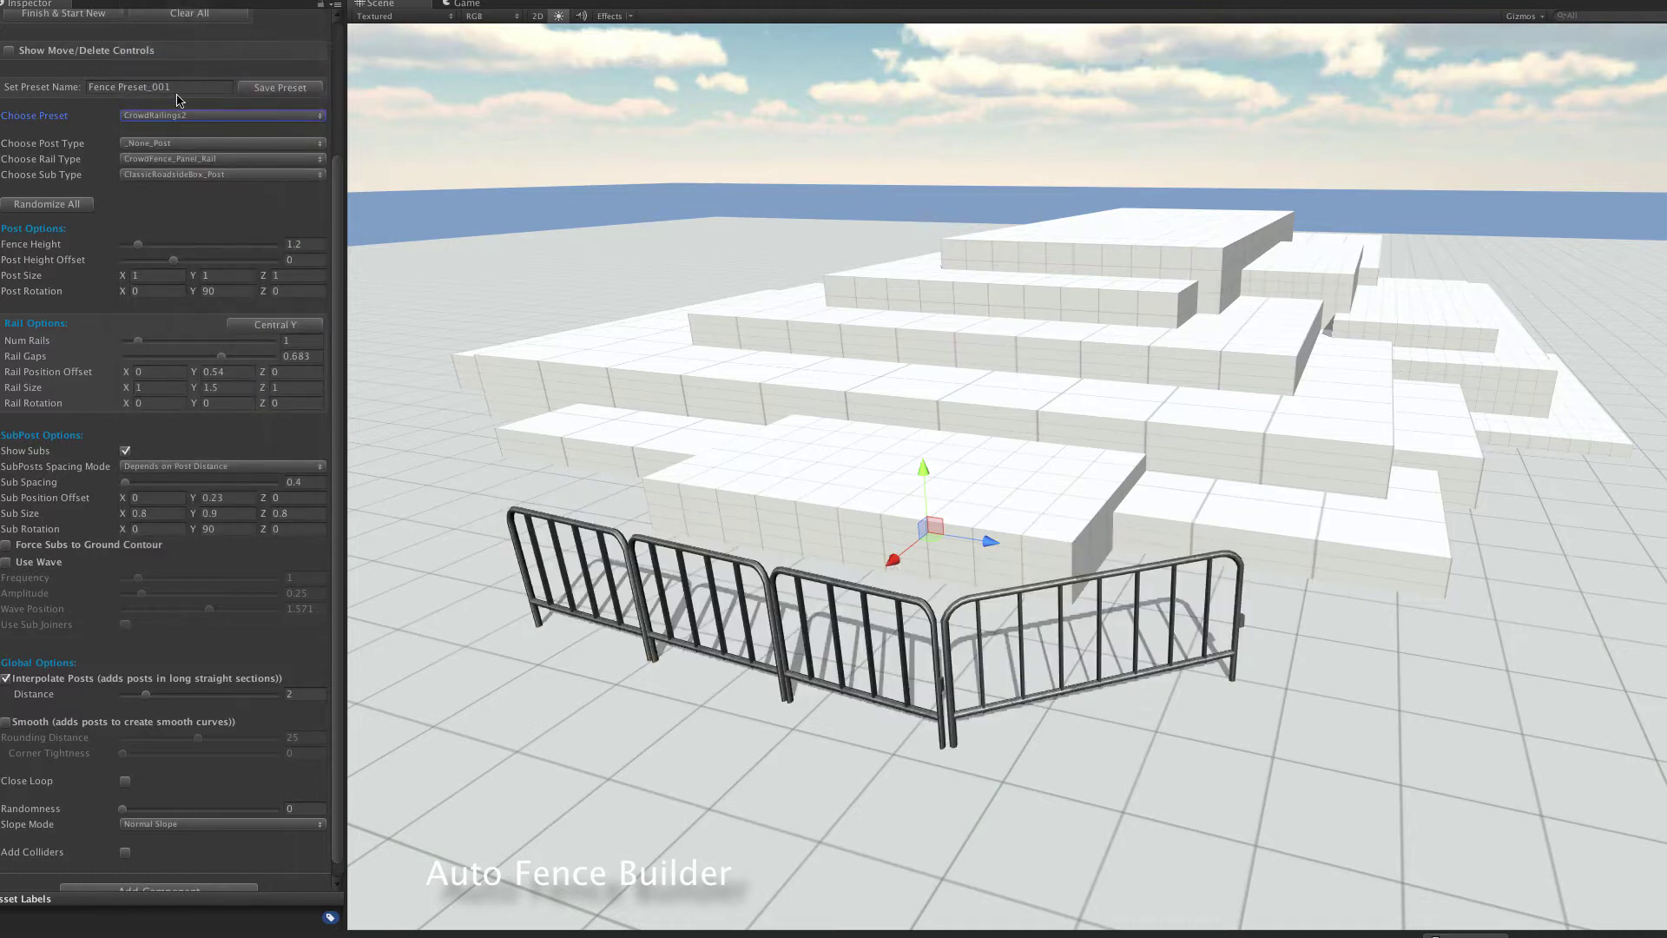
click(172, 116)
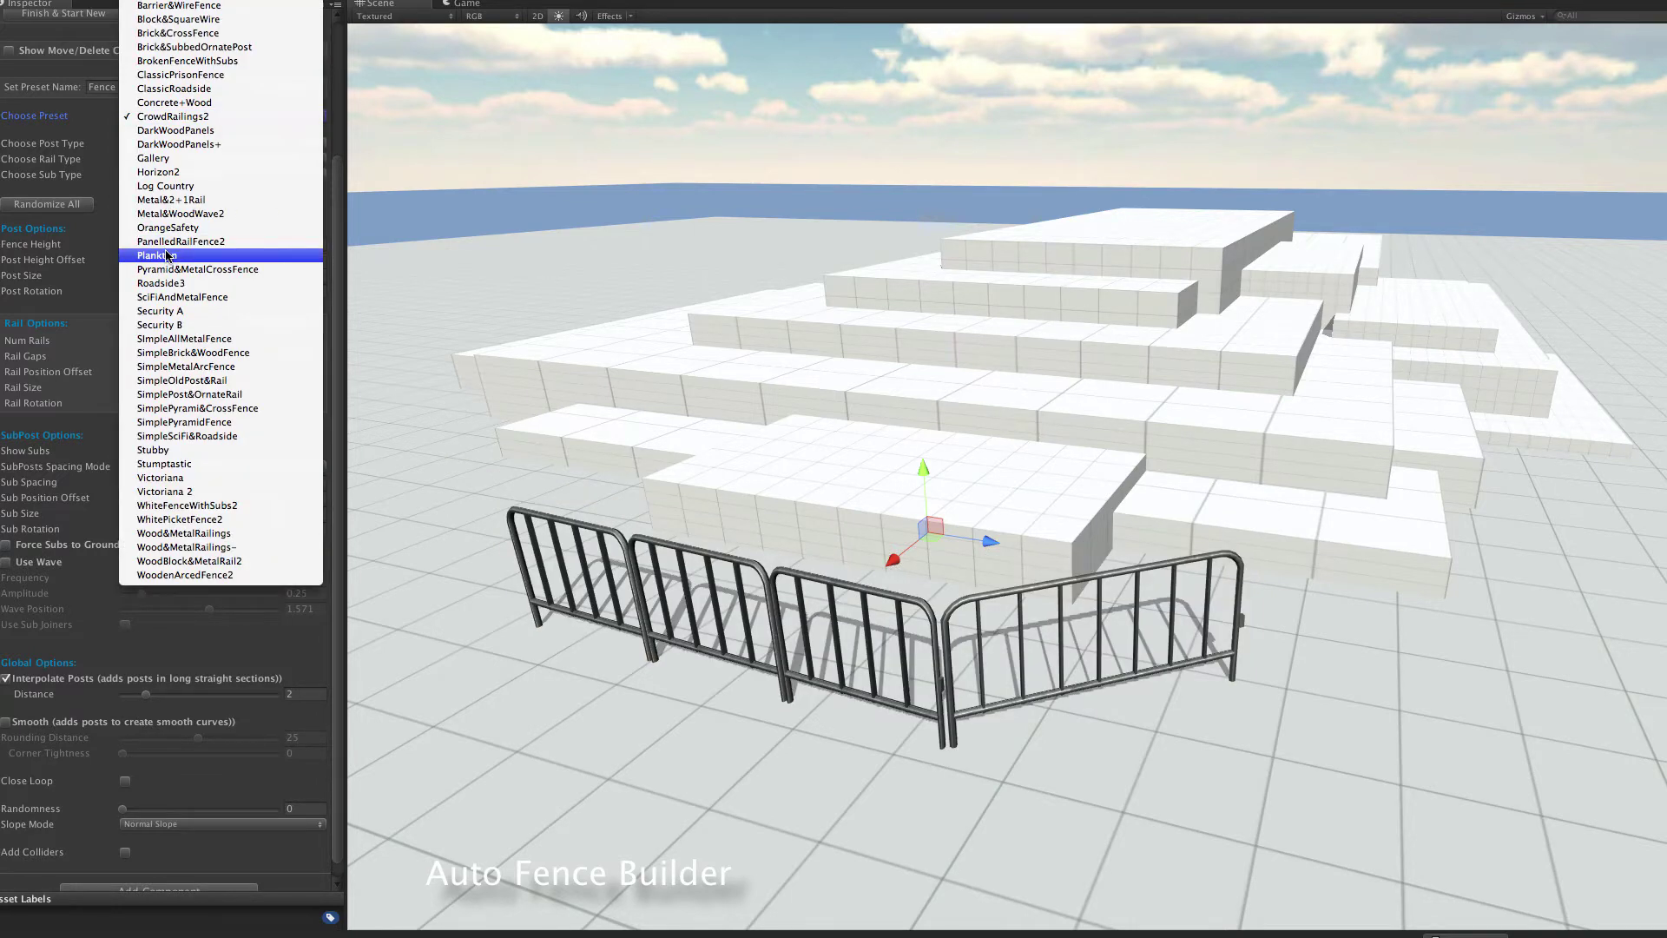
click(219, 252)
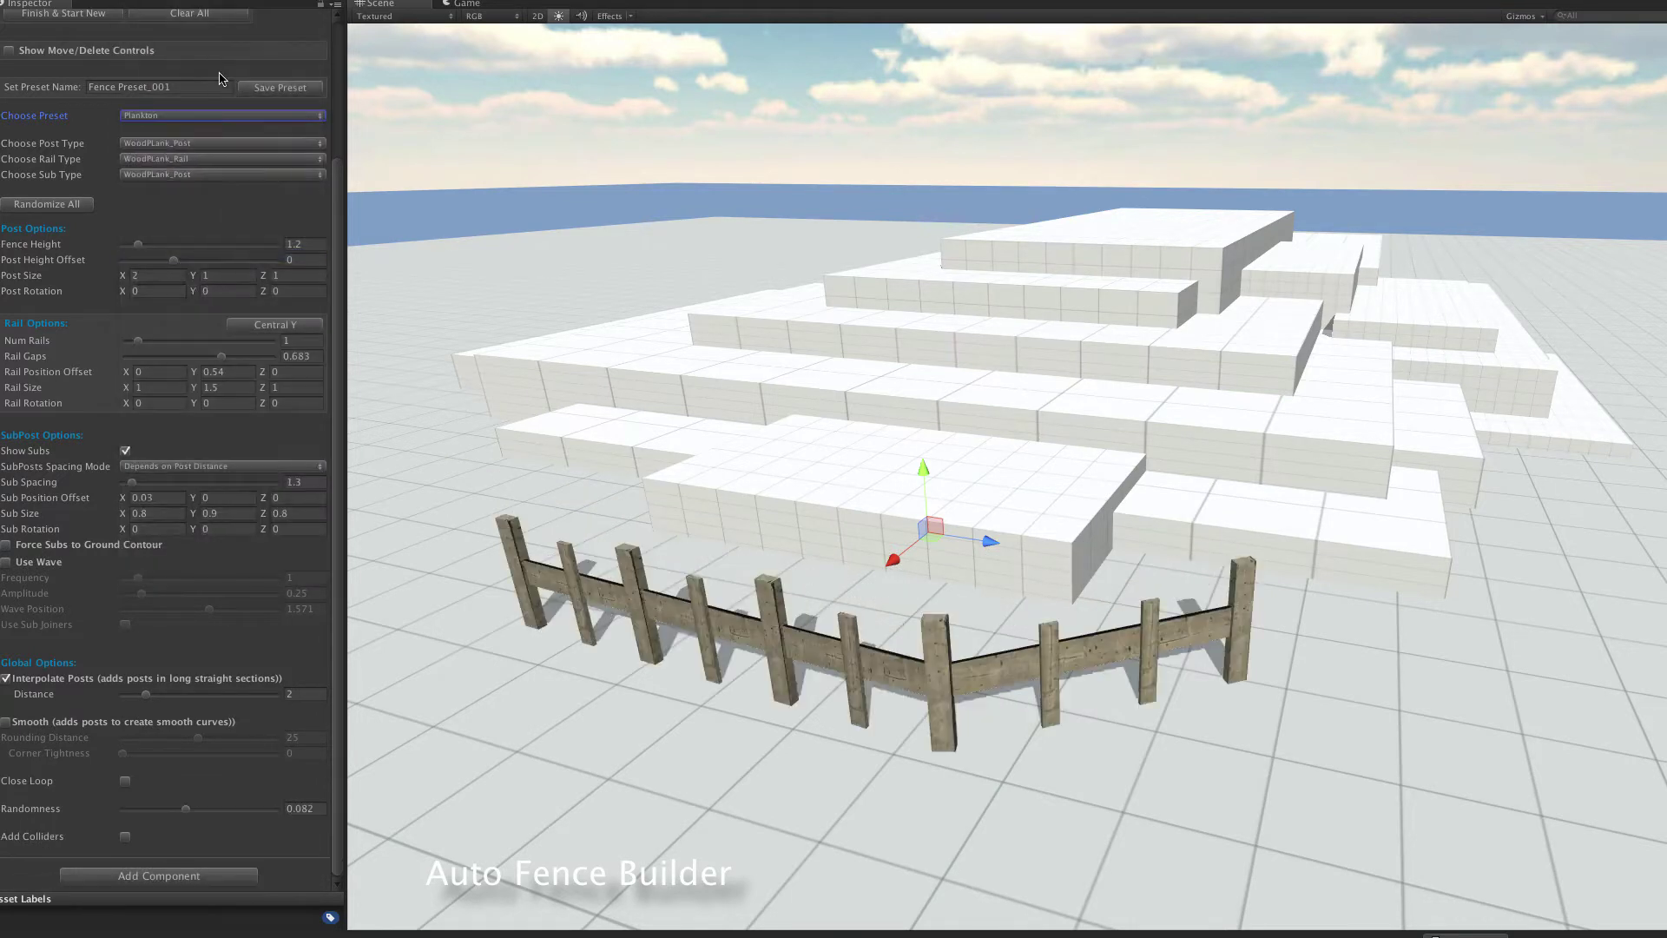
click(205, 117)
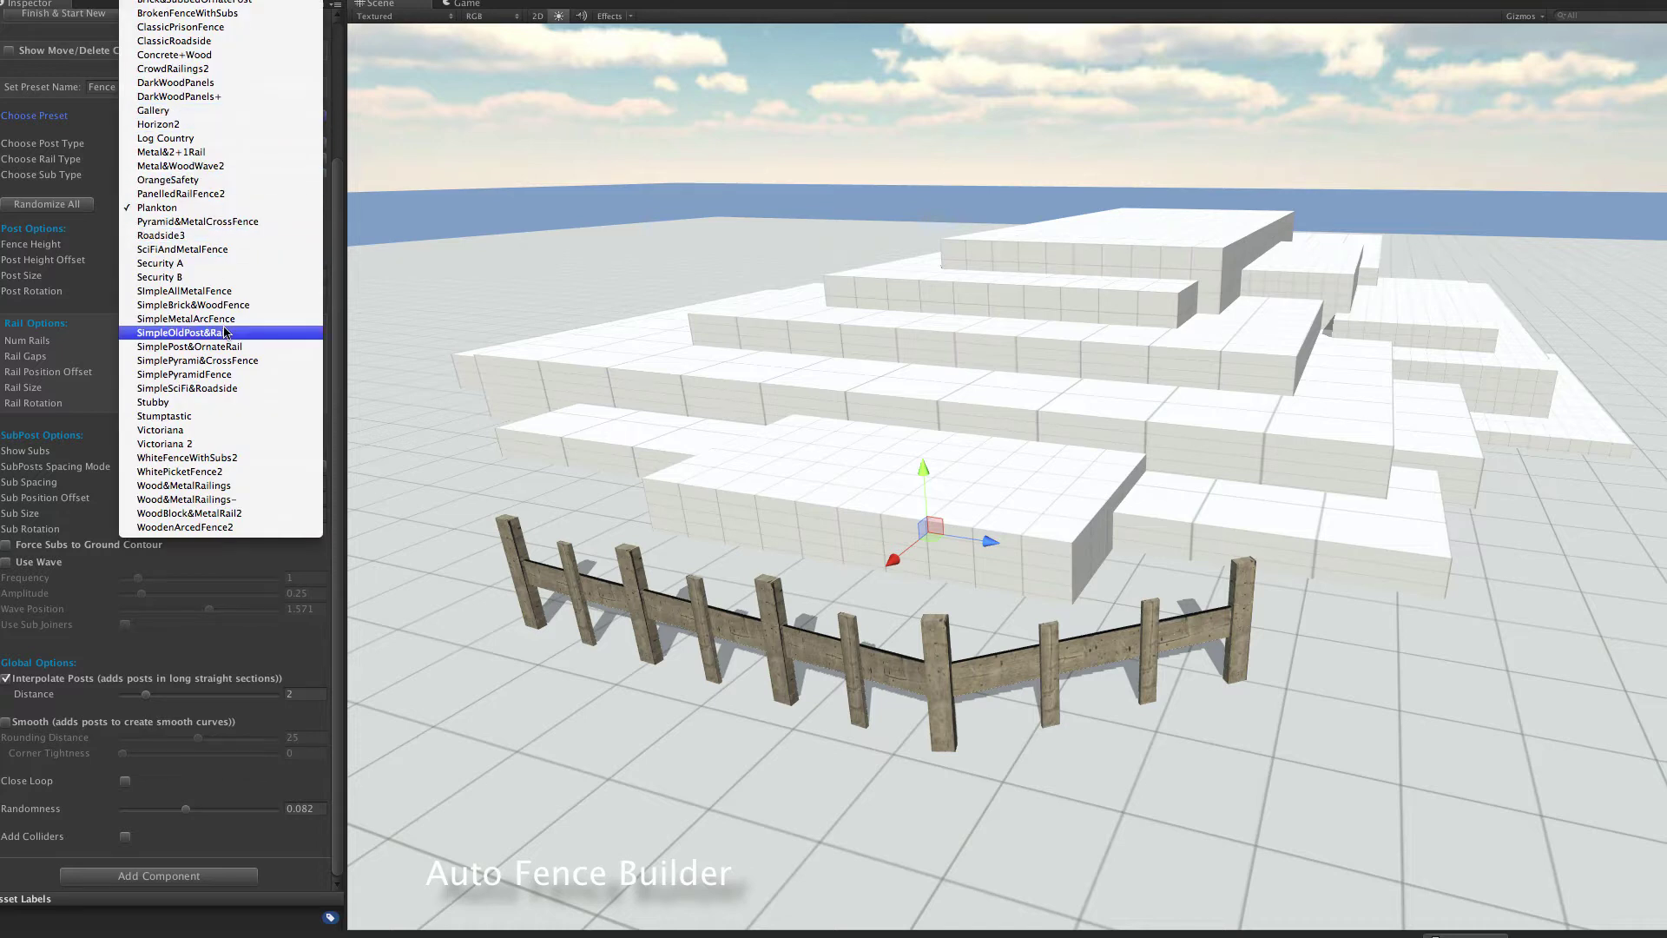
click(205, 180)
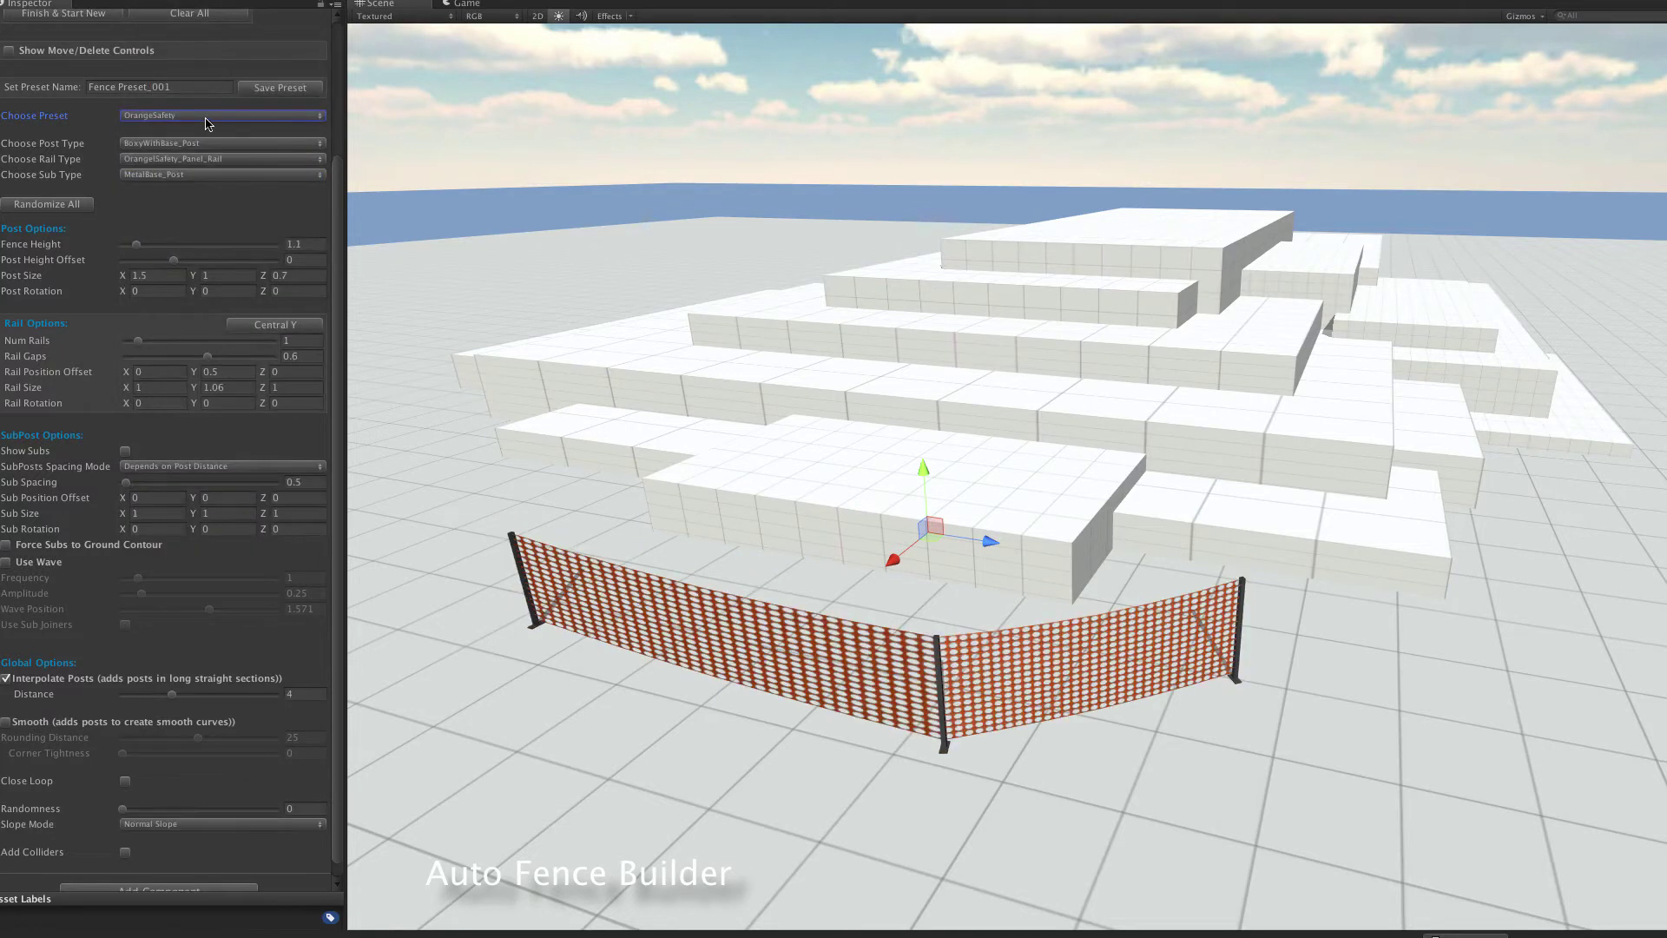
Cycle through presets such as Log Country, Gallery and Victoriana 2, ending on Black&Aluminium
click(209, 117)
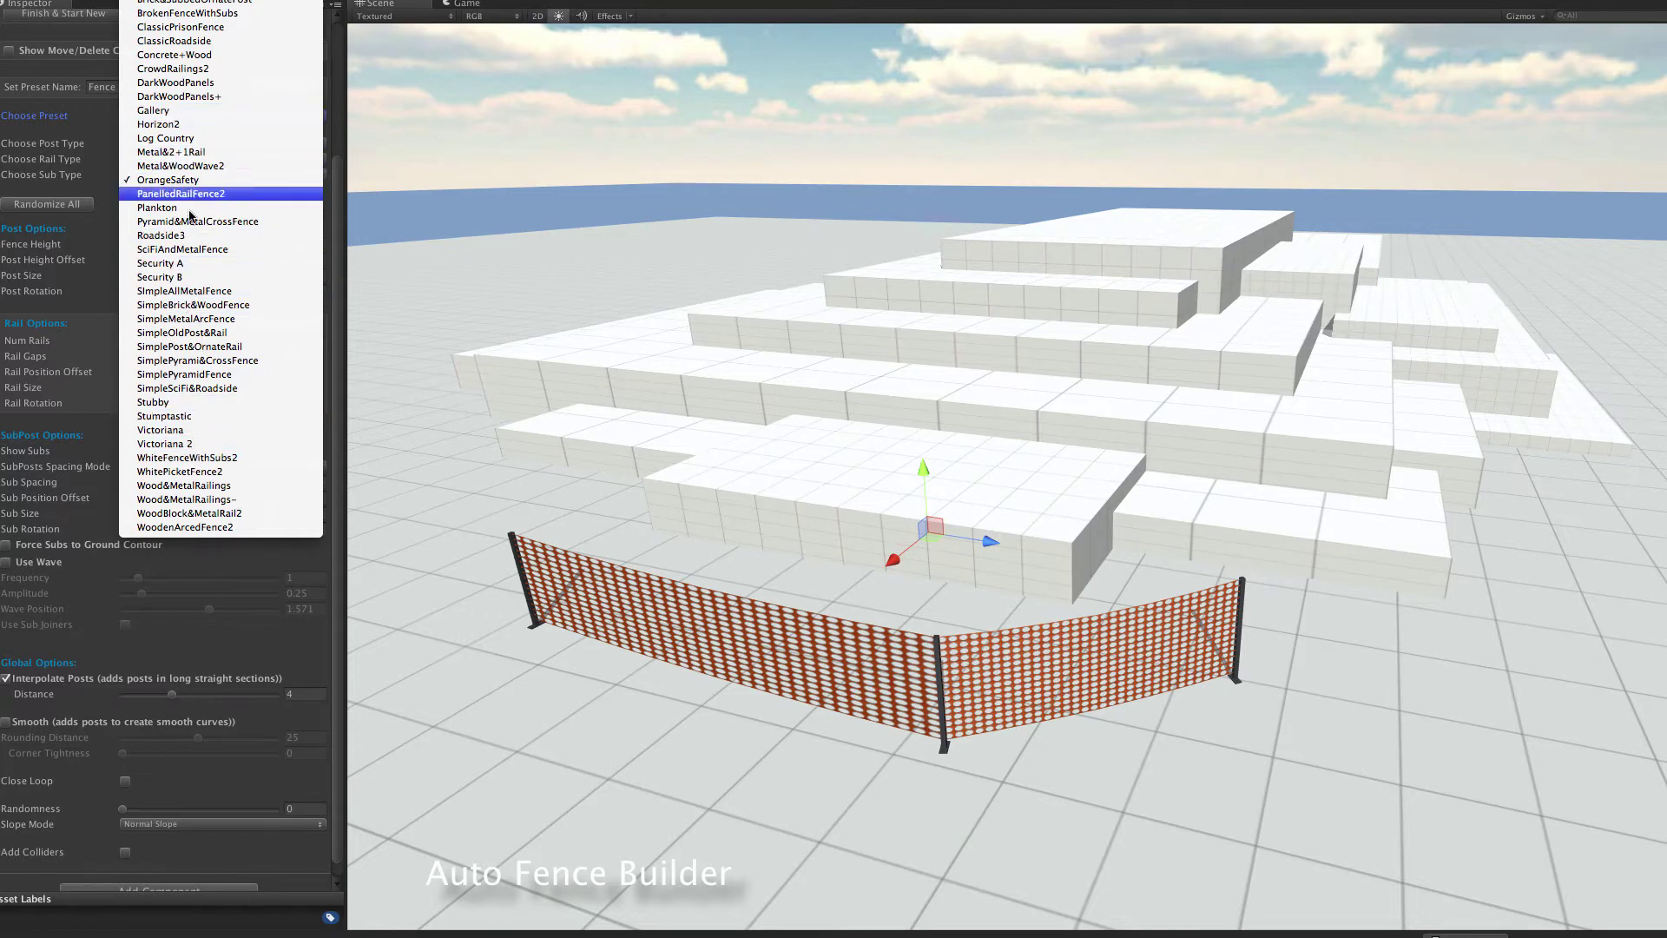
click(178, 138)
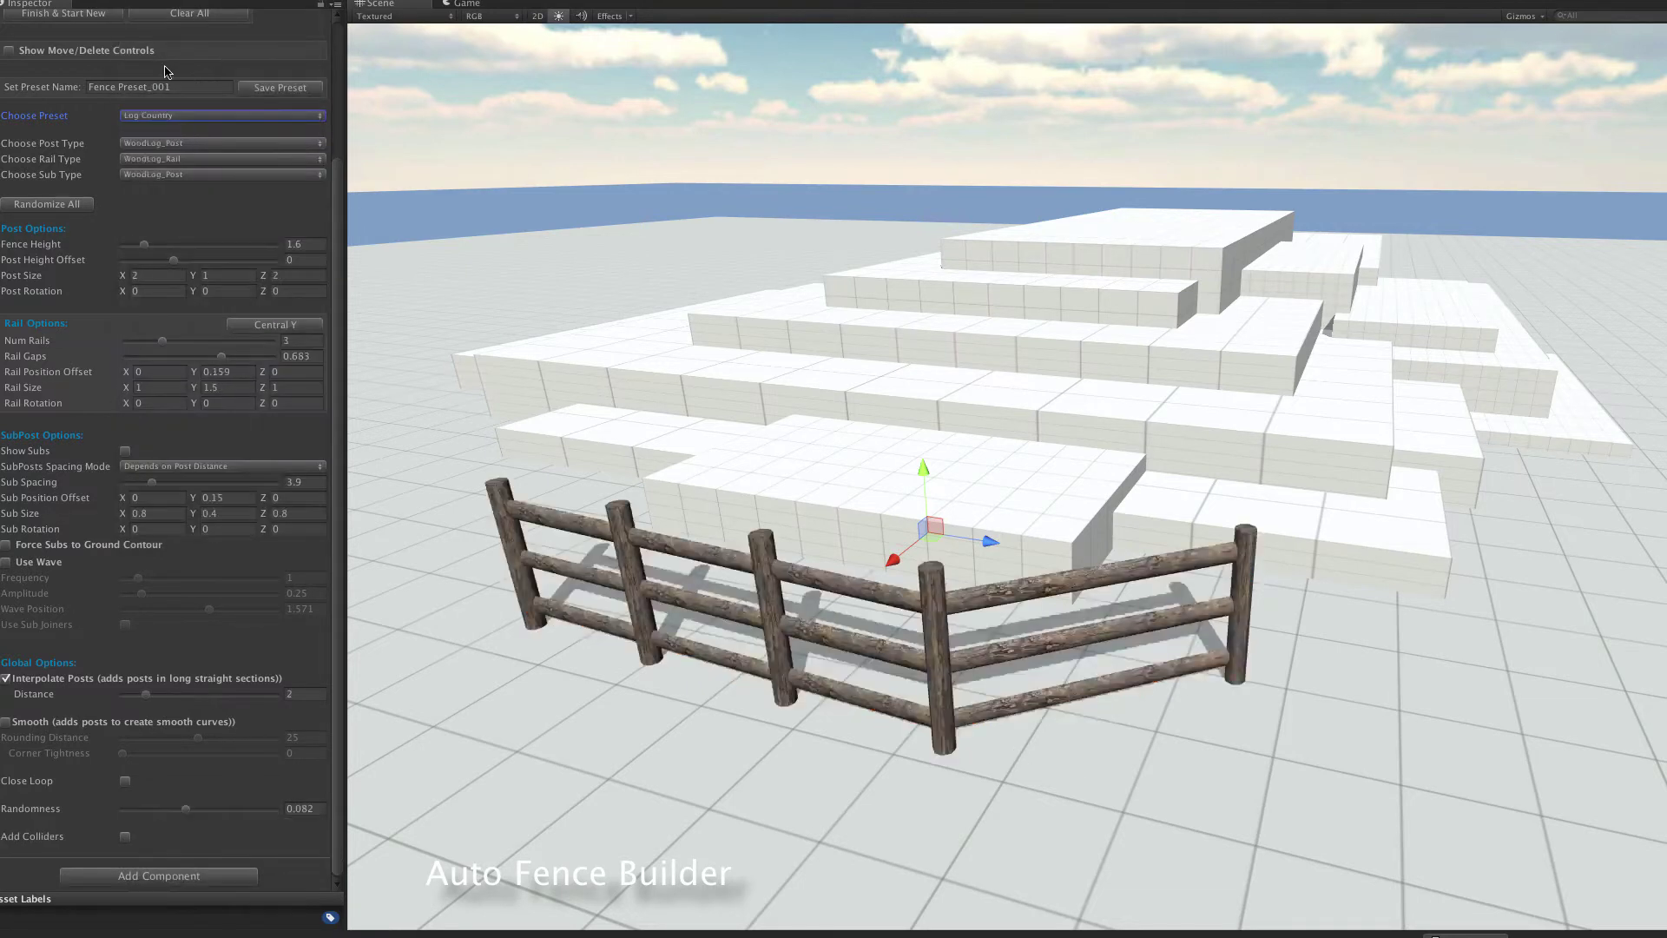
click(183, 116)
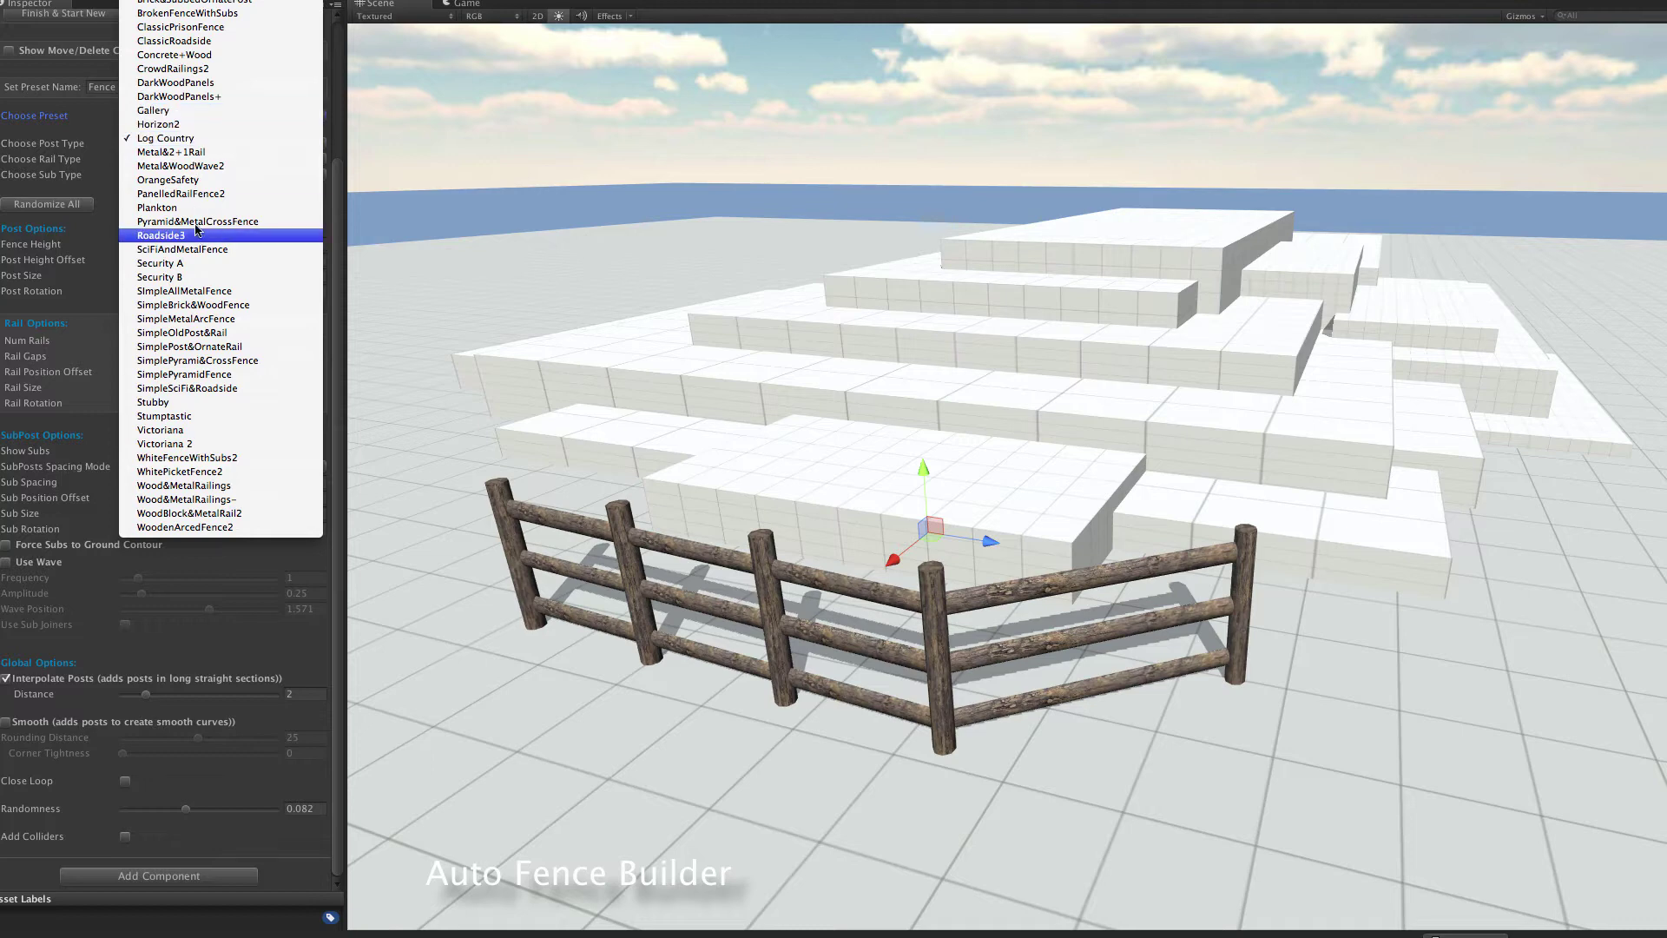
click(193, 113)
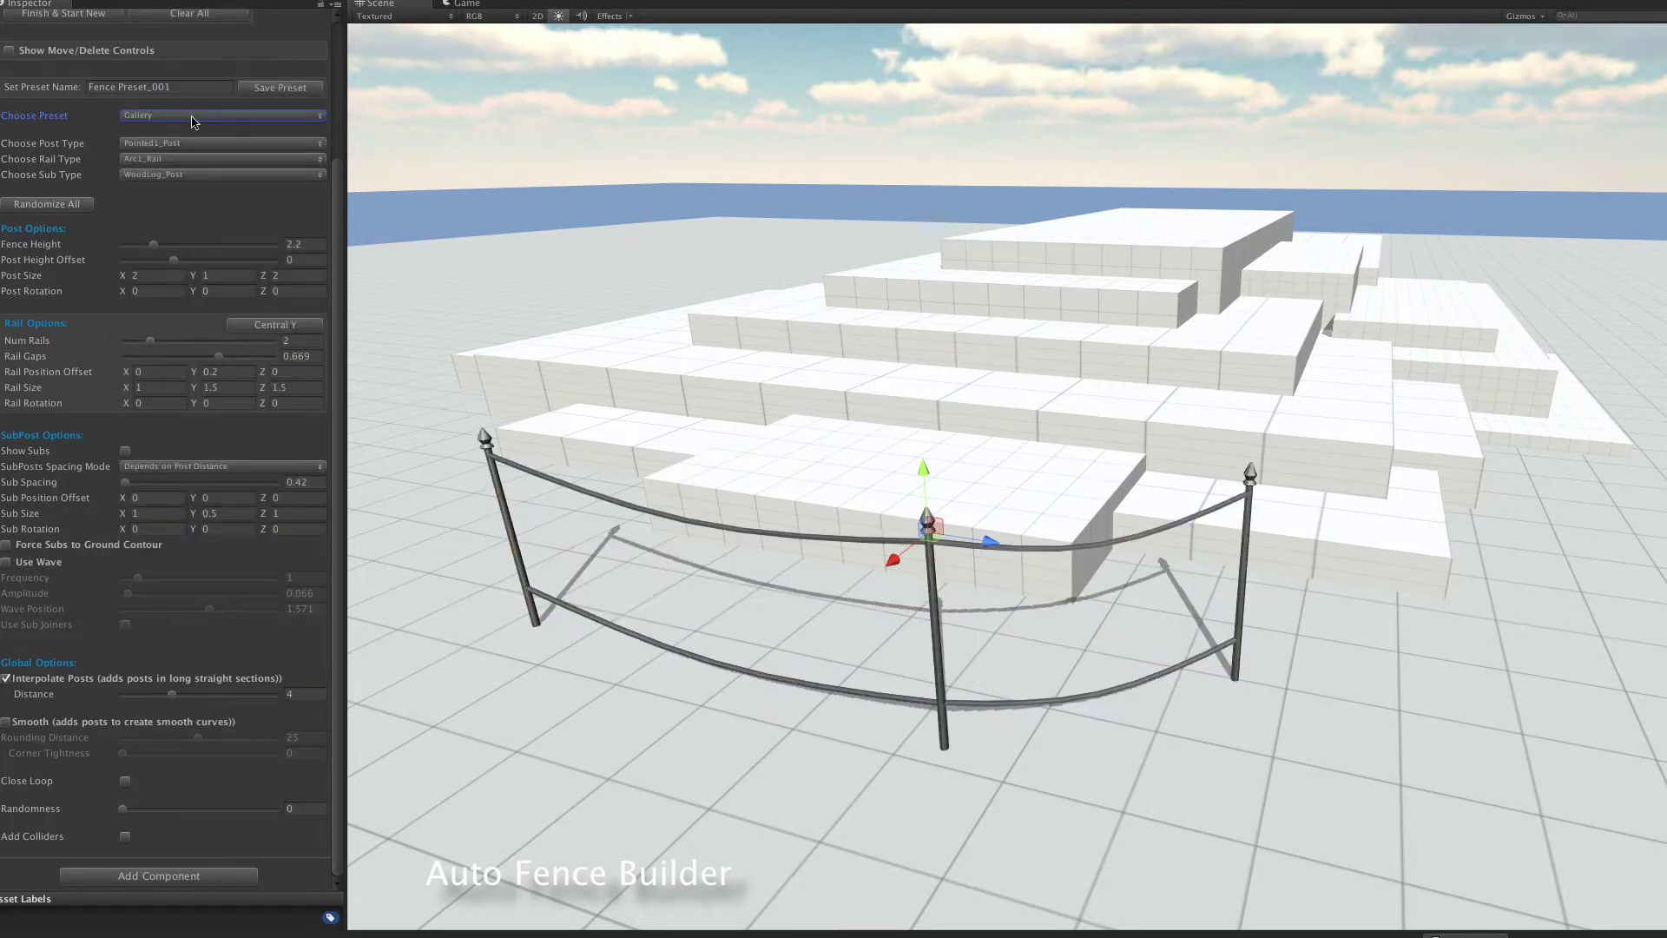
click(192, 117)
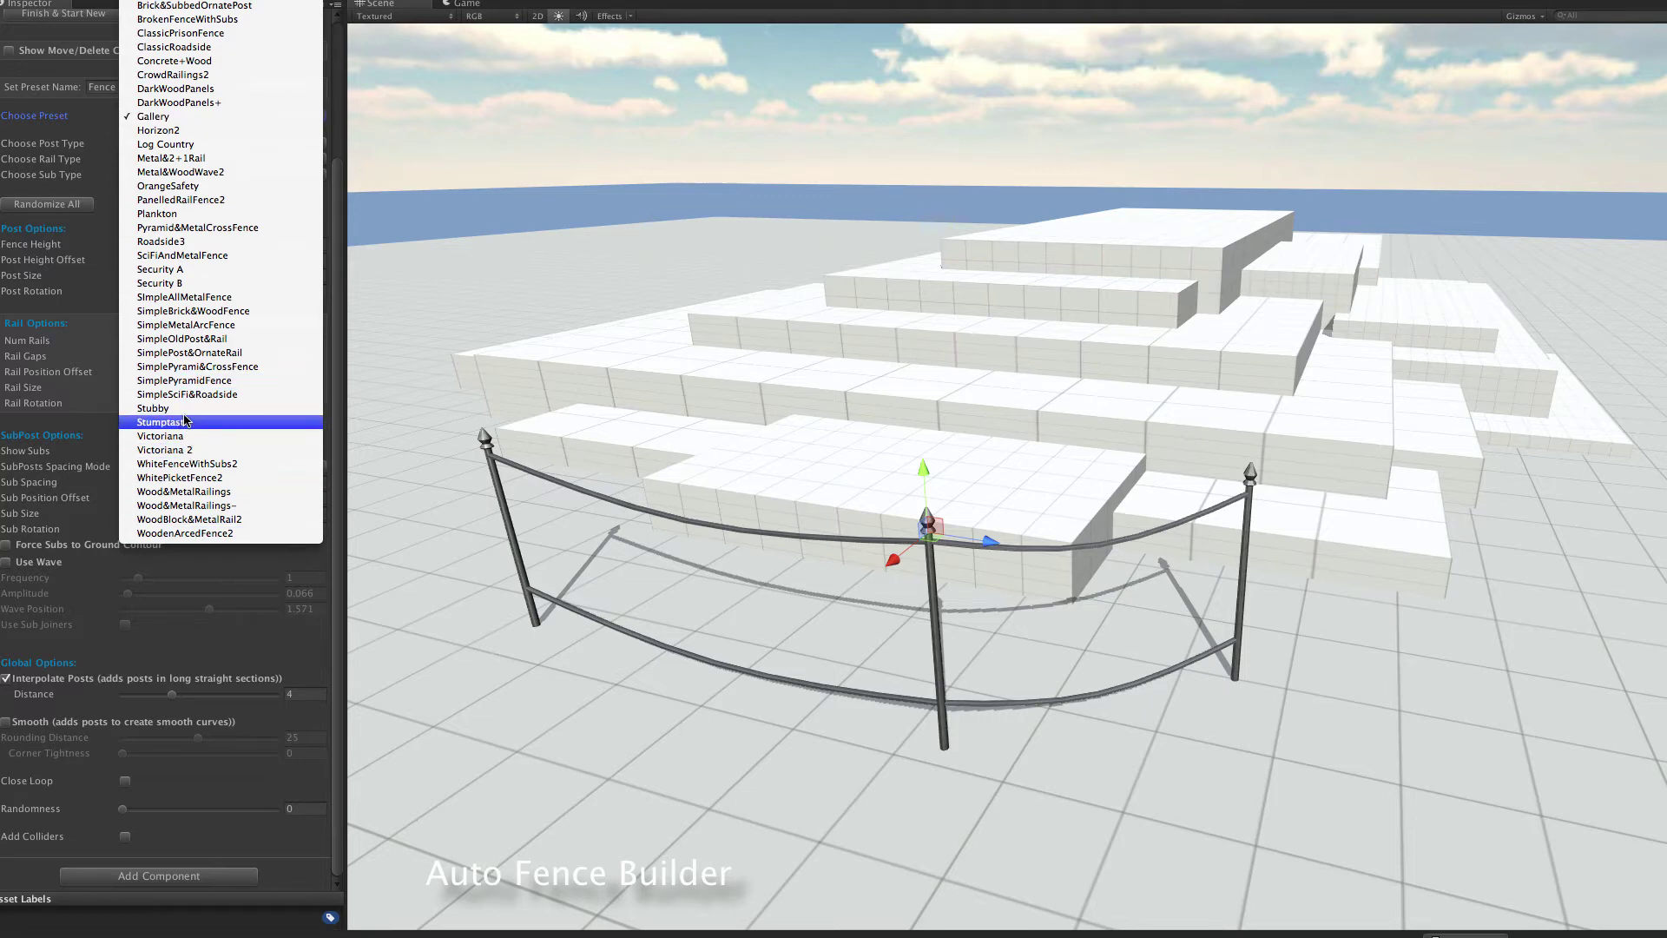
key(Escape)
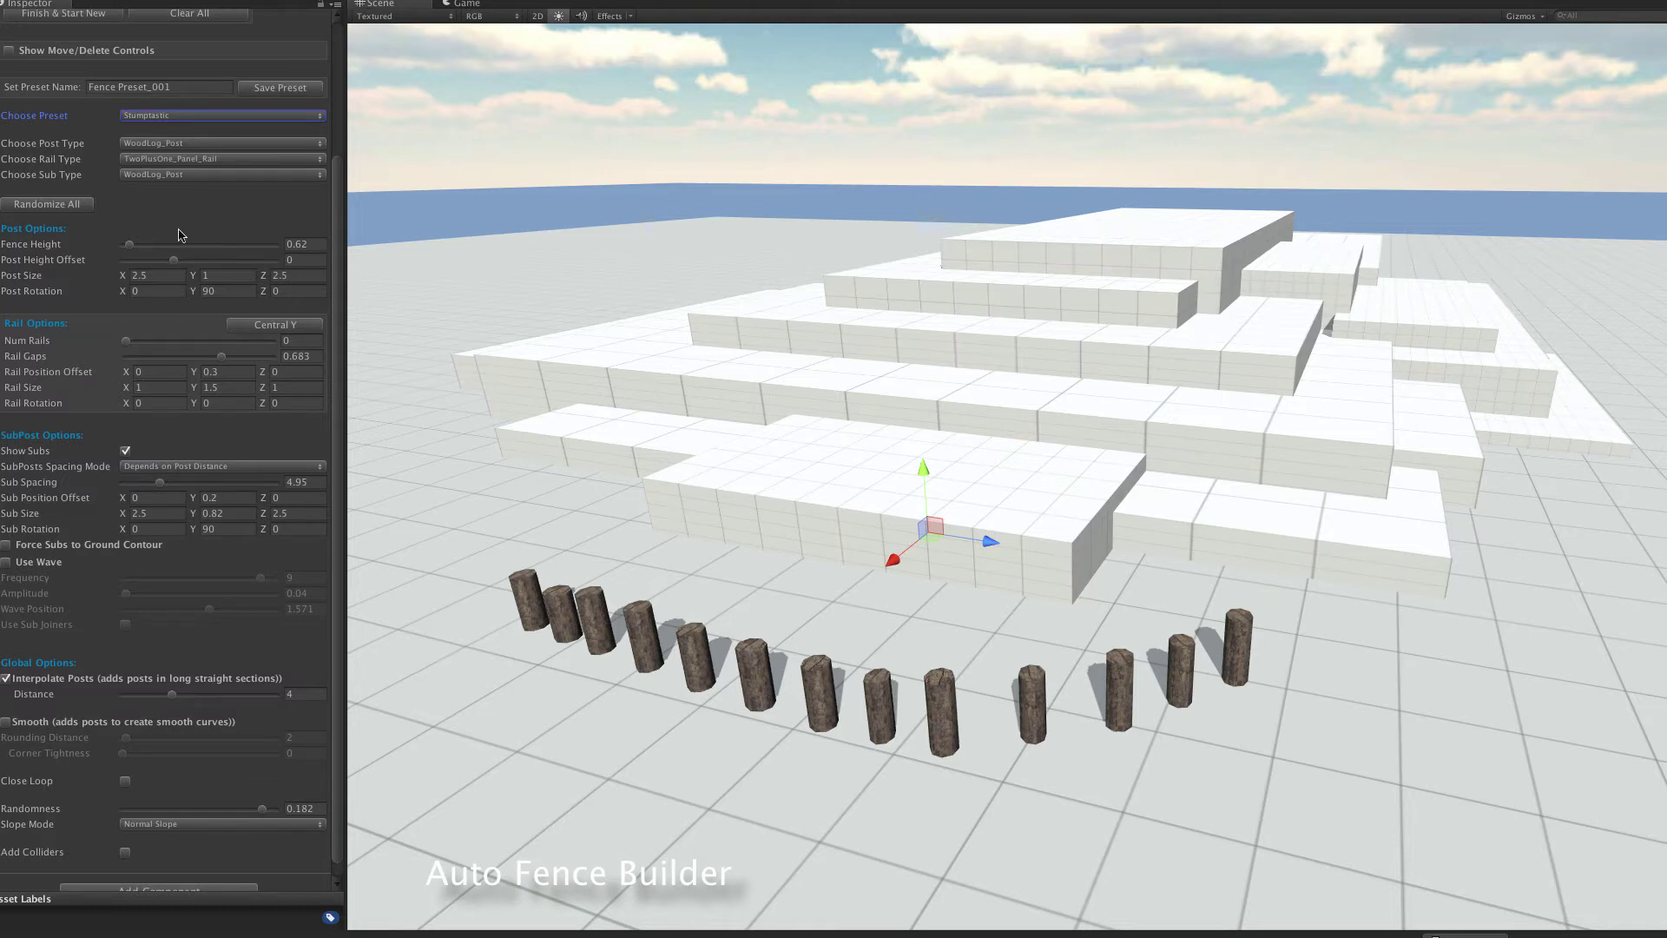
click(183, 118)
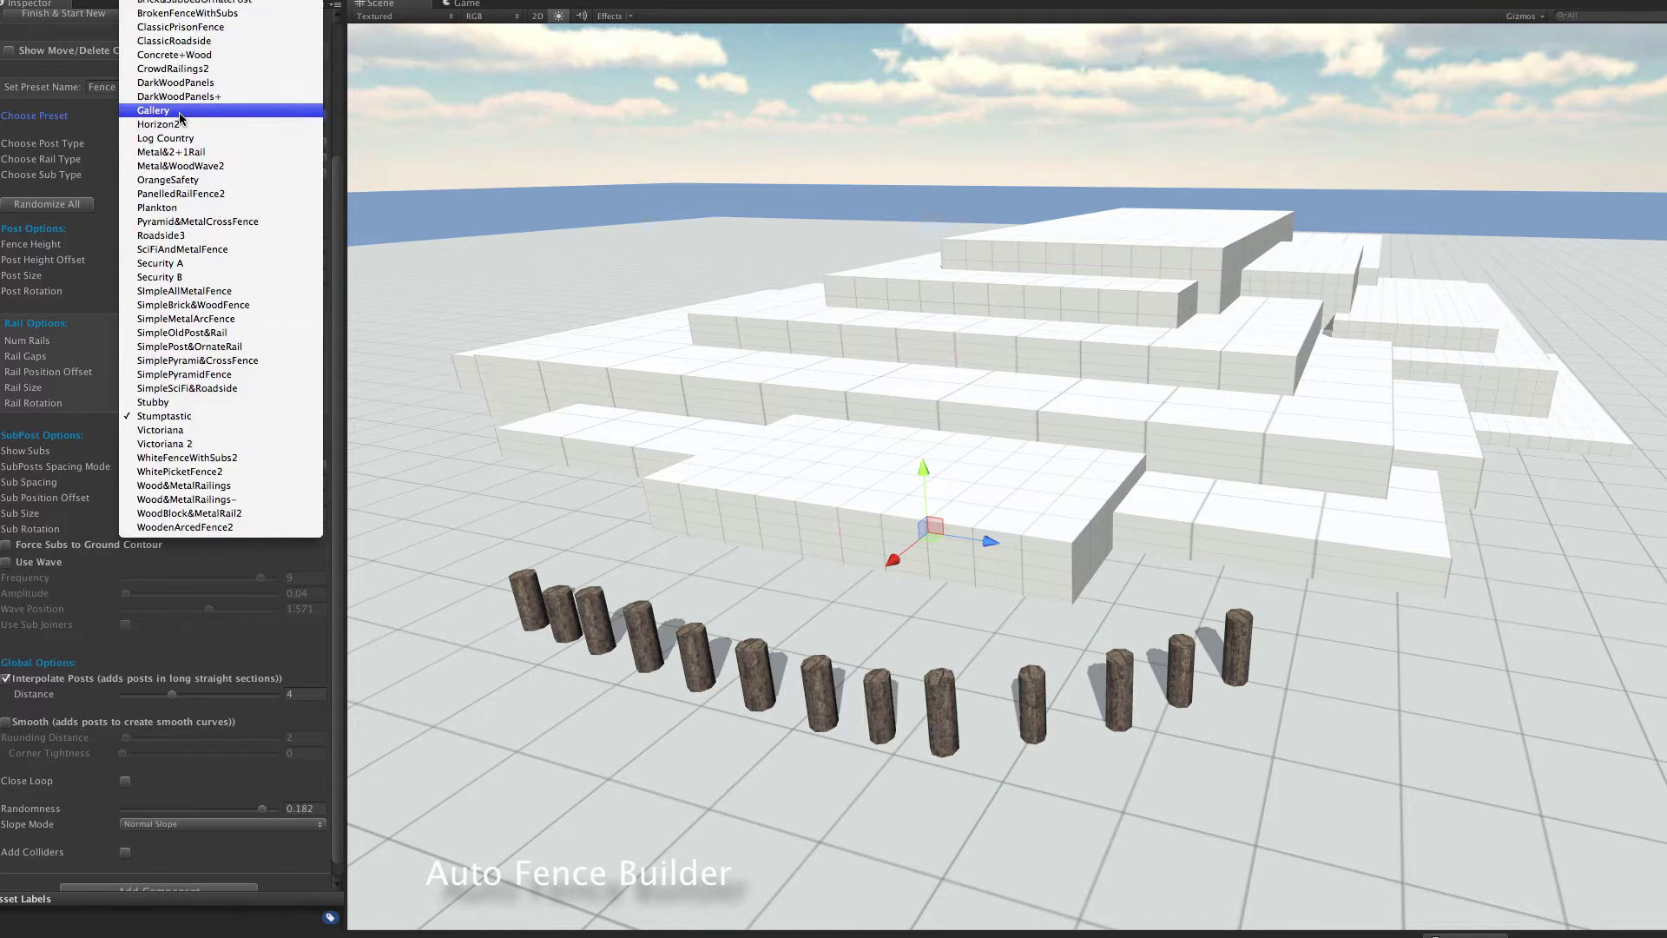
click(208, 444)
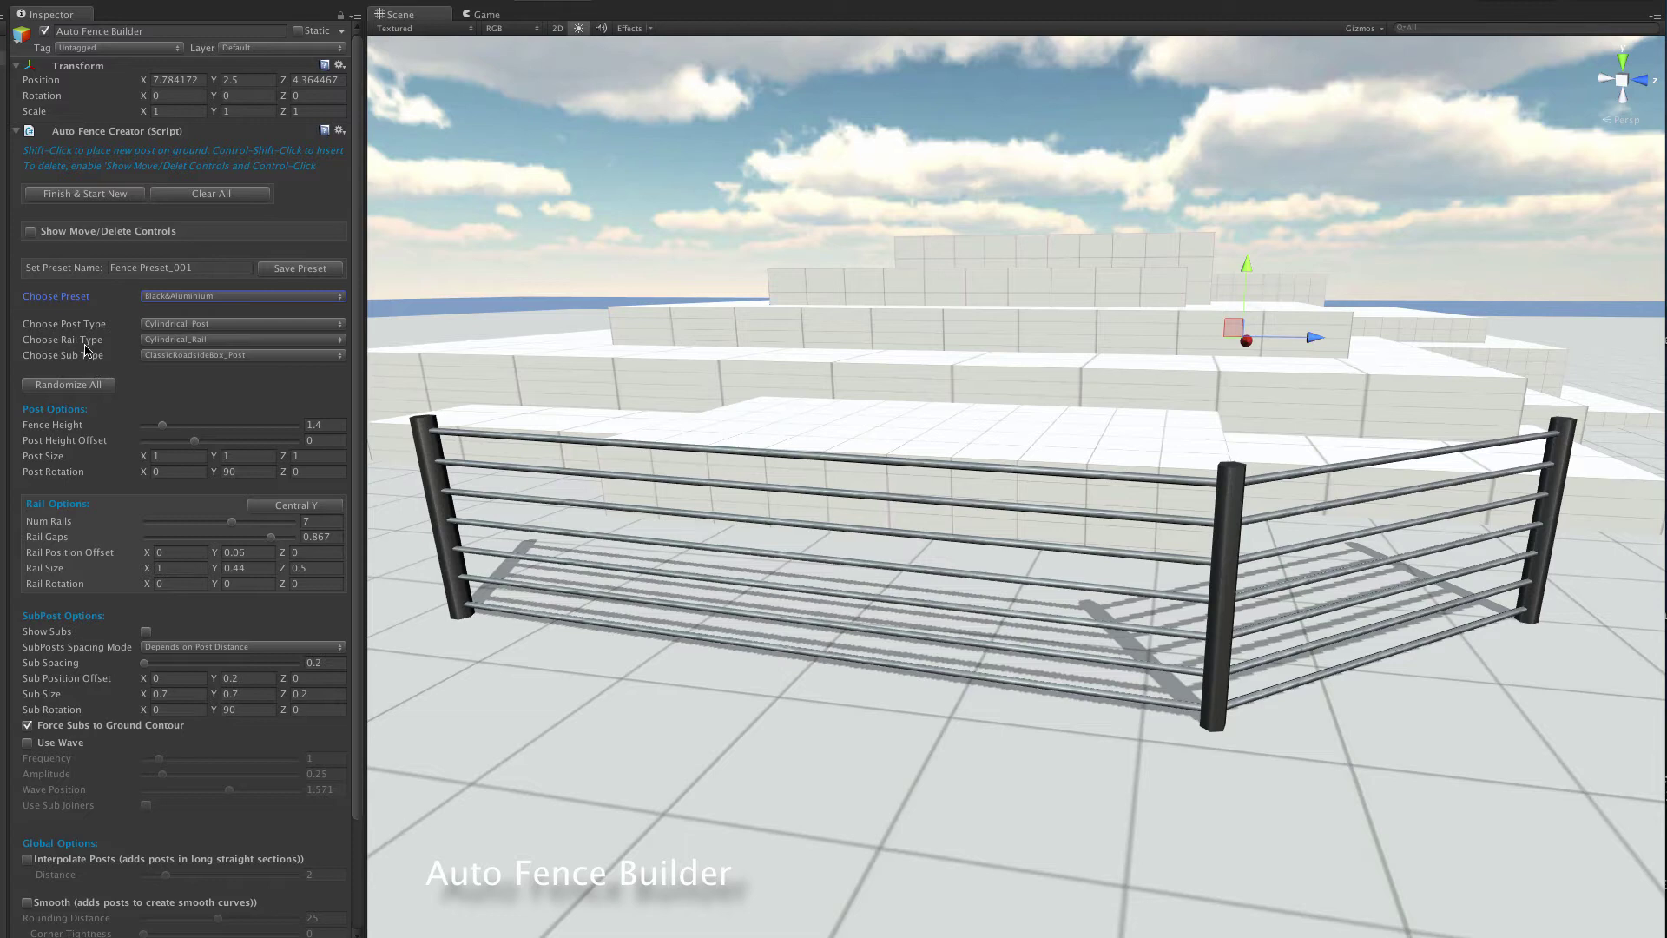
Try Brick_Post, WoodenPicket_Post and BrokenFence_Post posts, then settle on RoadBarrier_Post
click(232, 328)
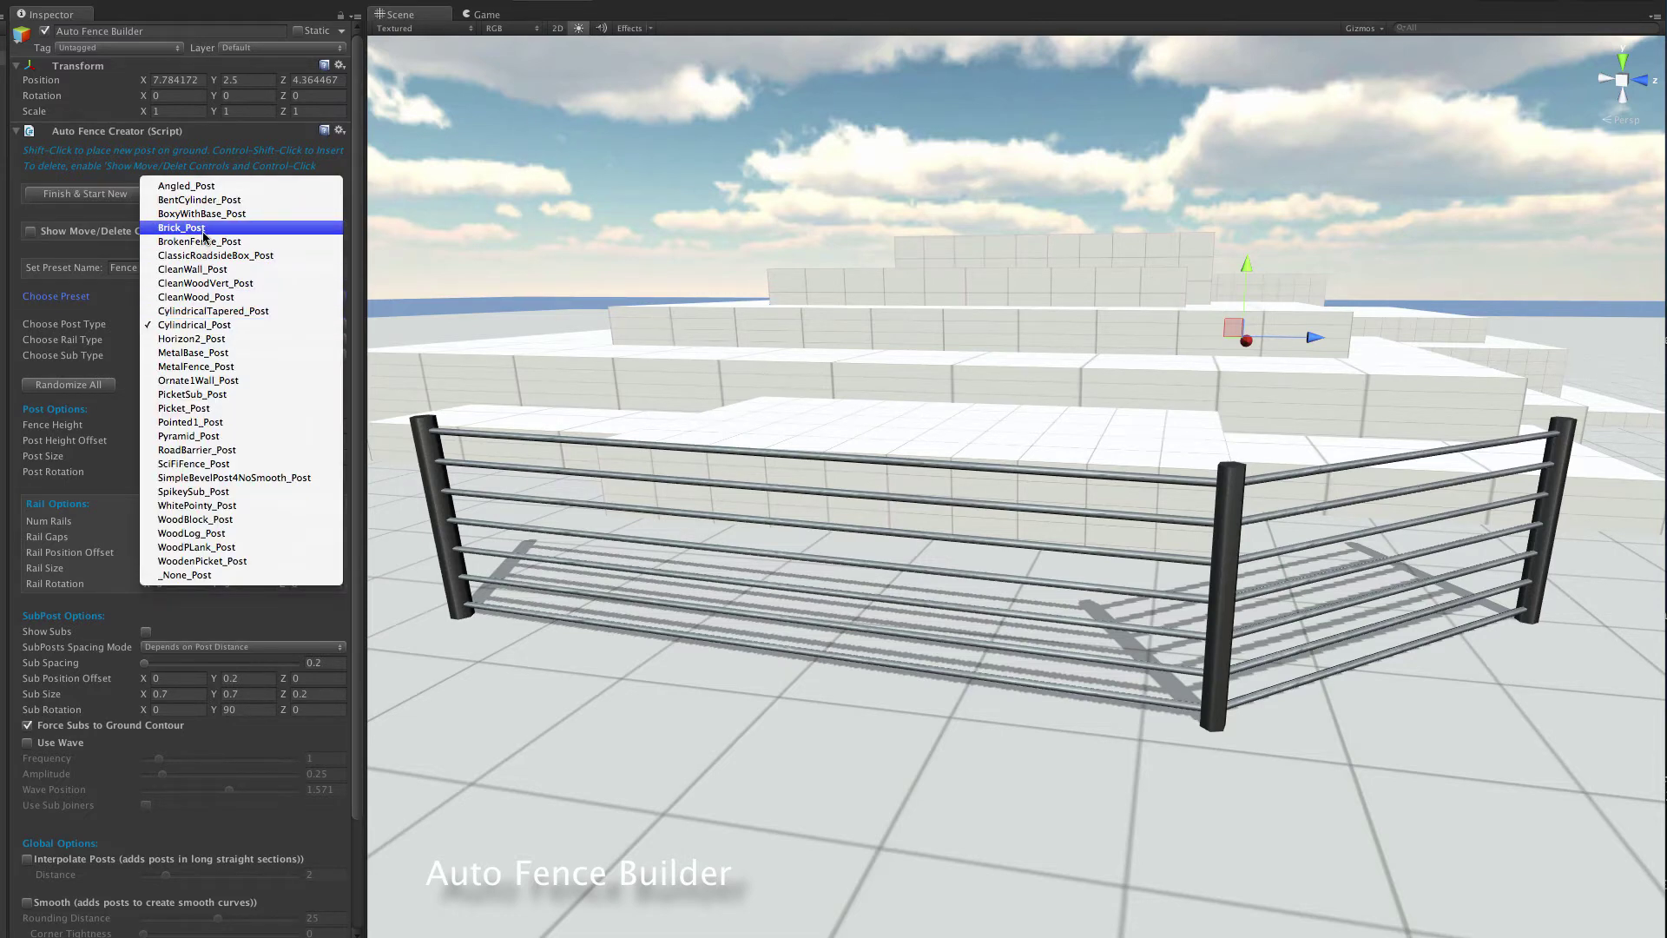
click(203, 229)
click(195, 322)
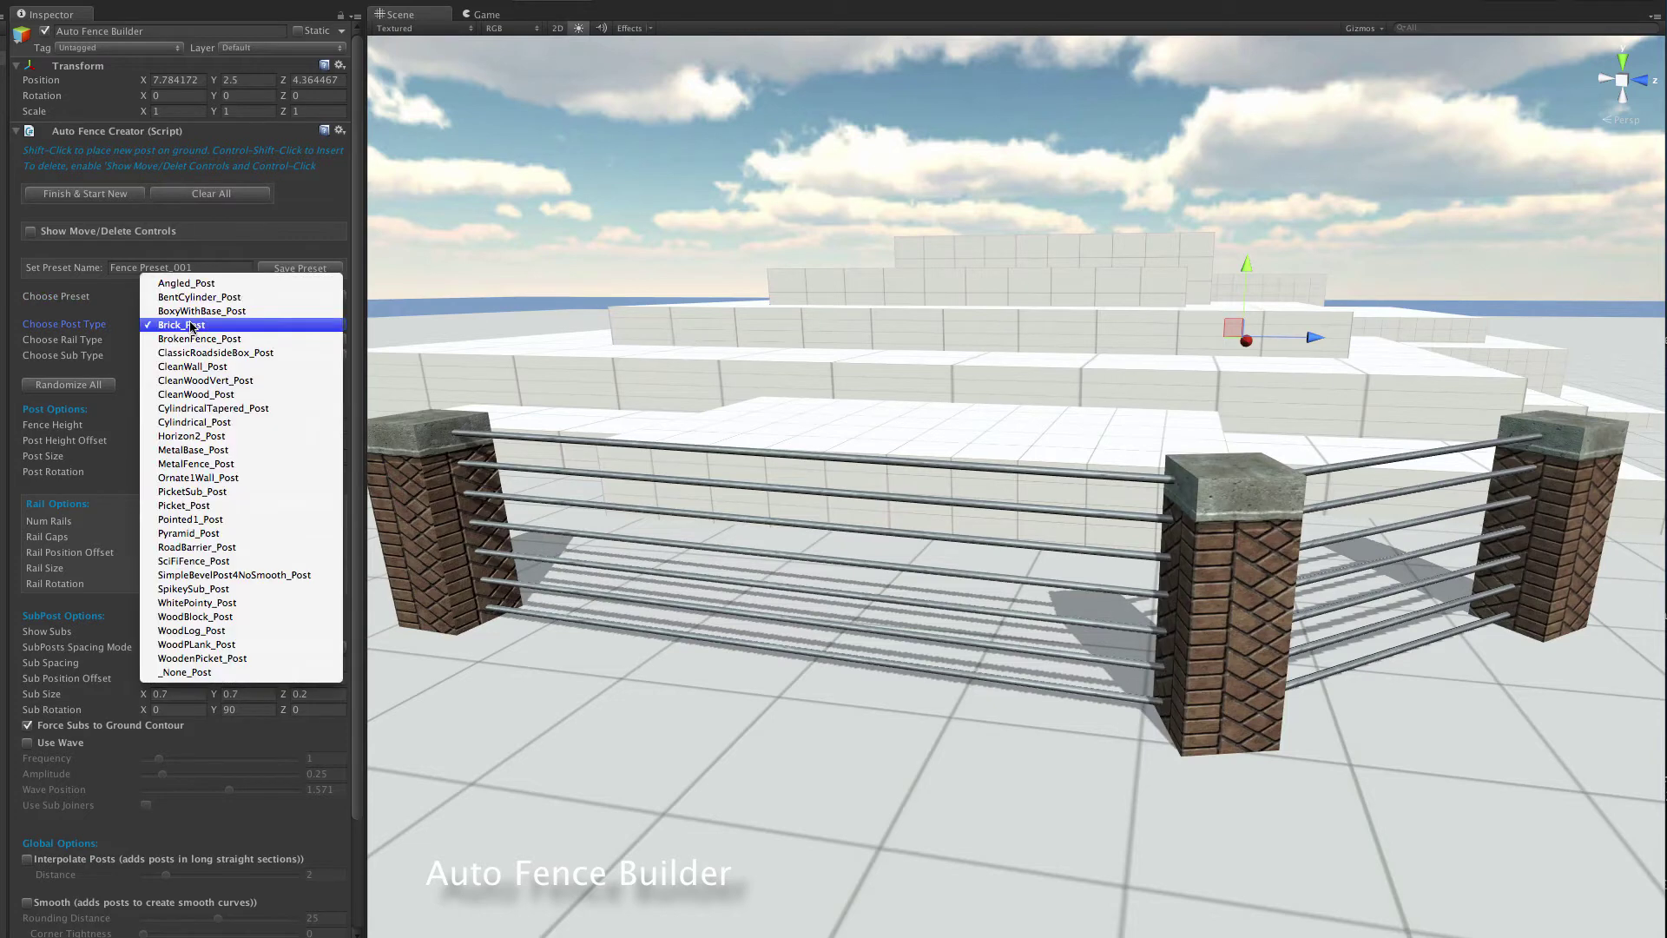
click(236, 658)
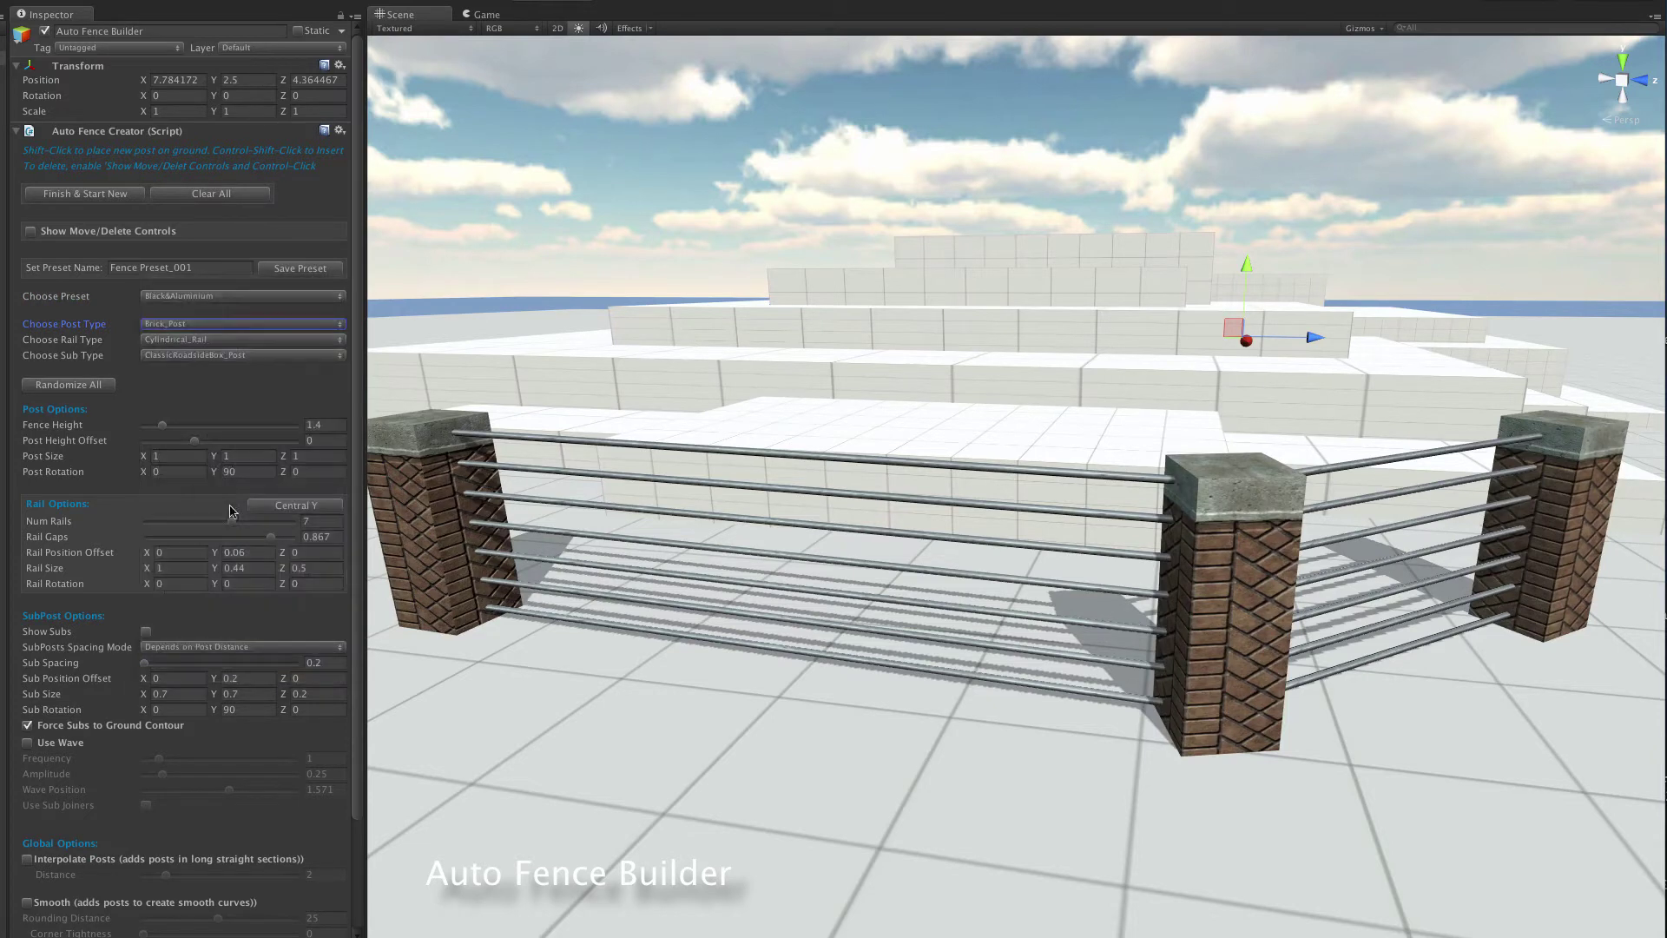
click(198, 326)
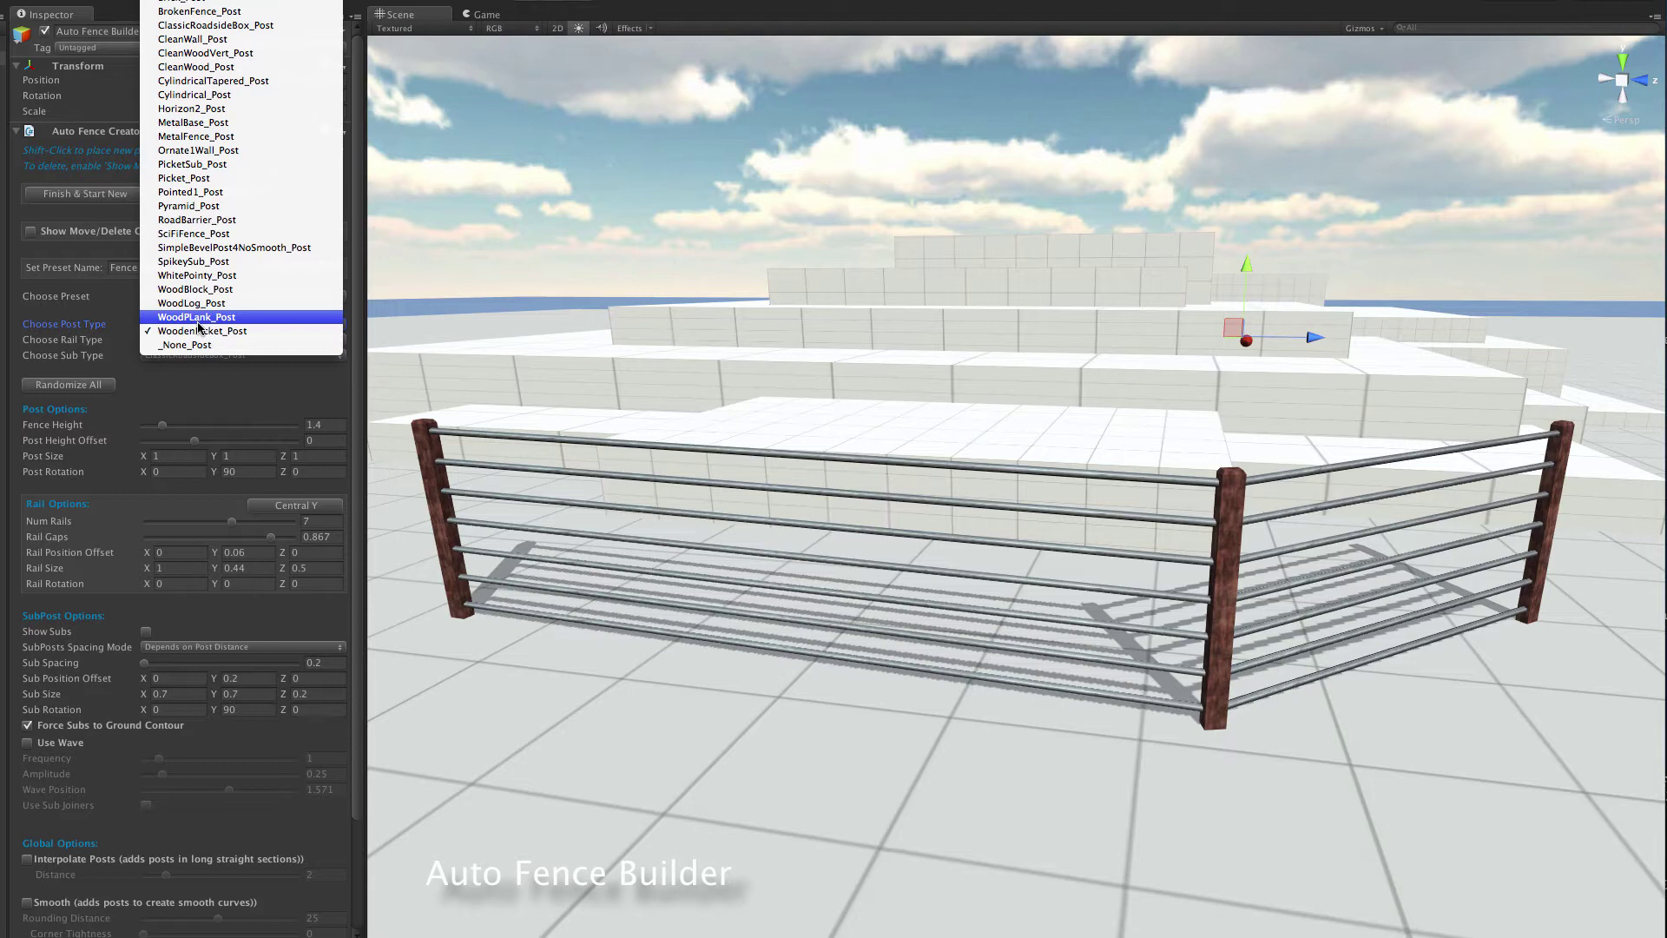
click(170, 14)
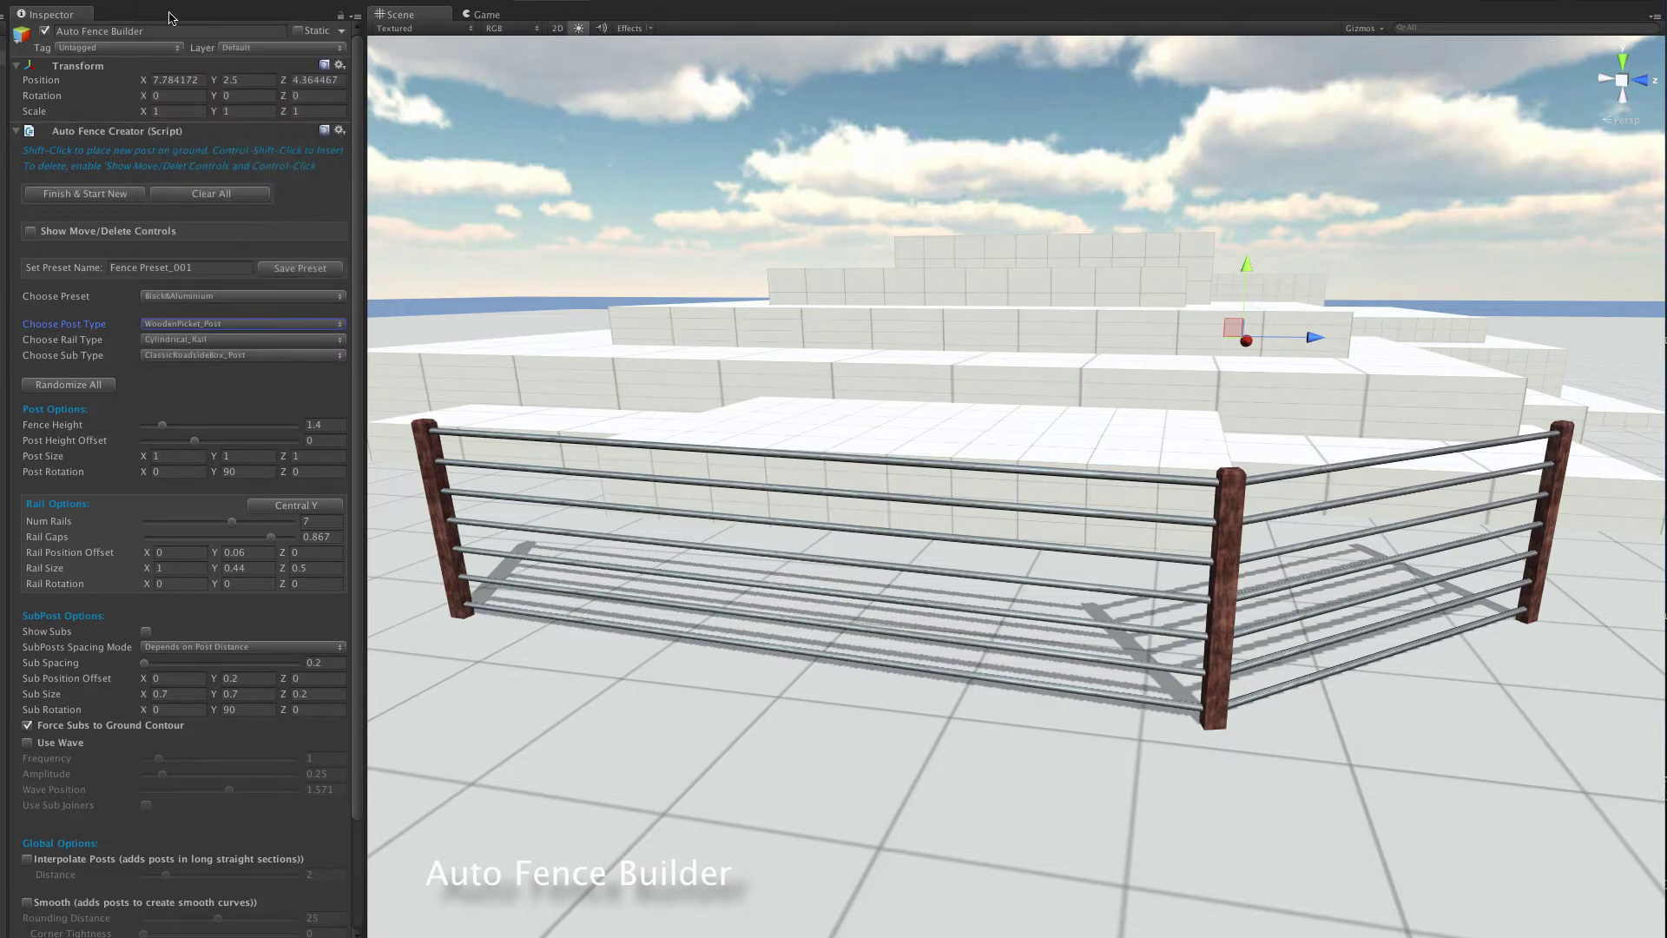
click(198, 325)
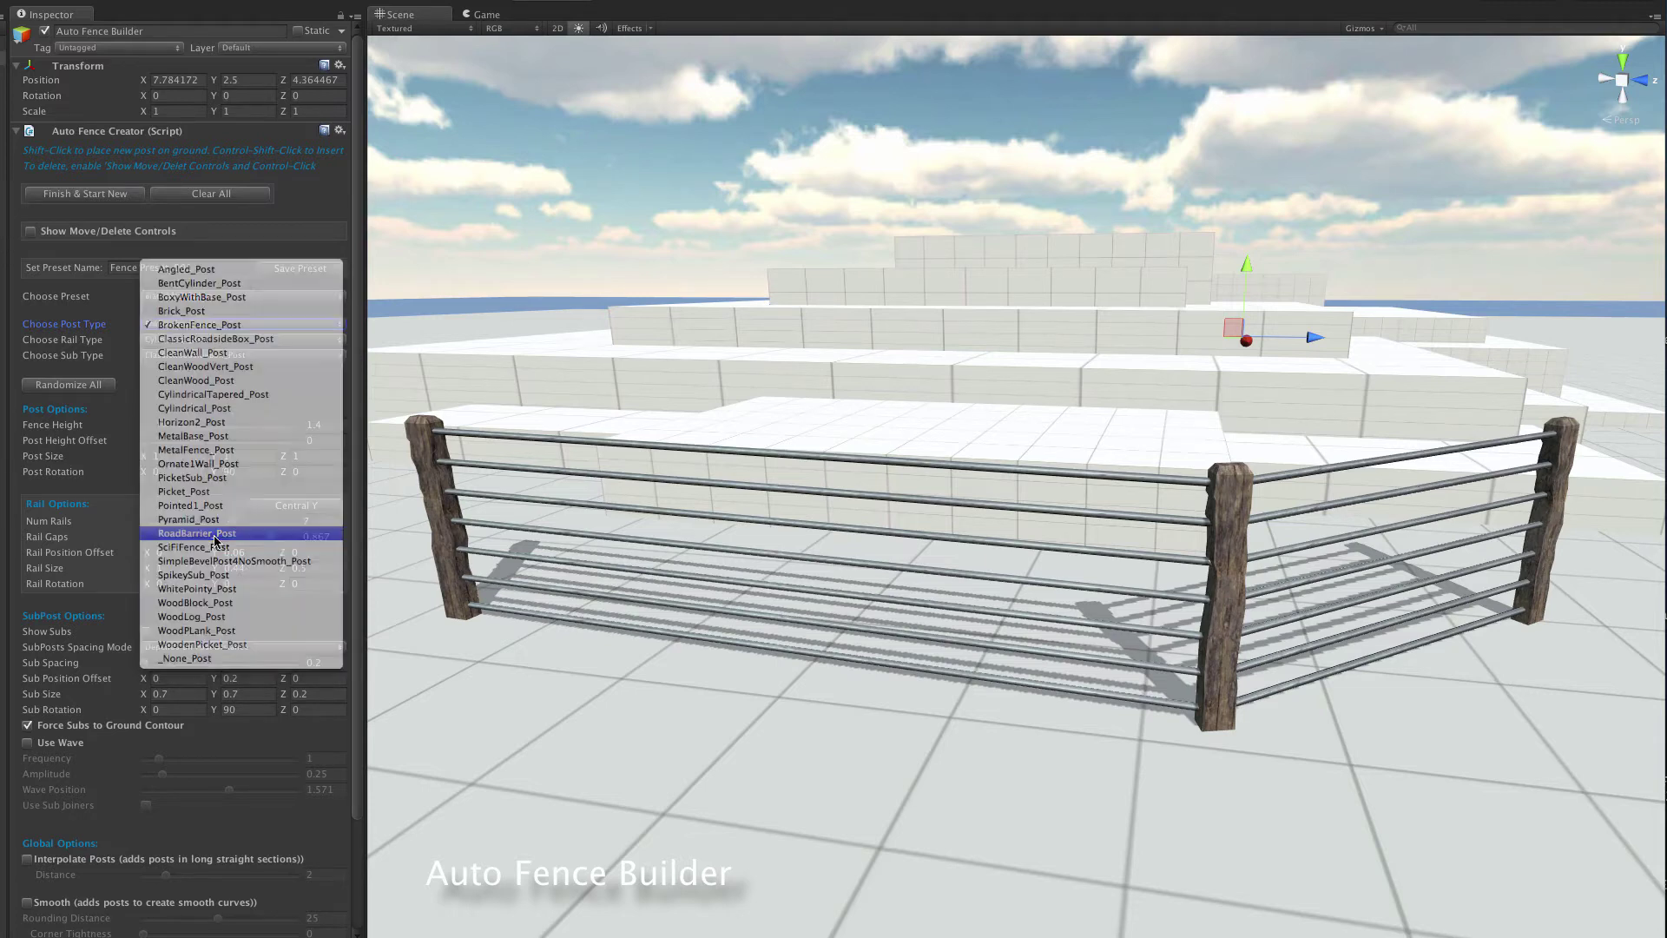
click(215, 540)
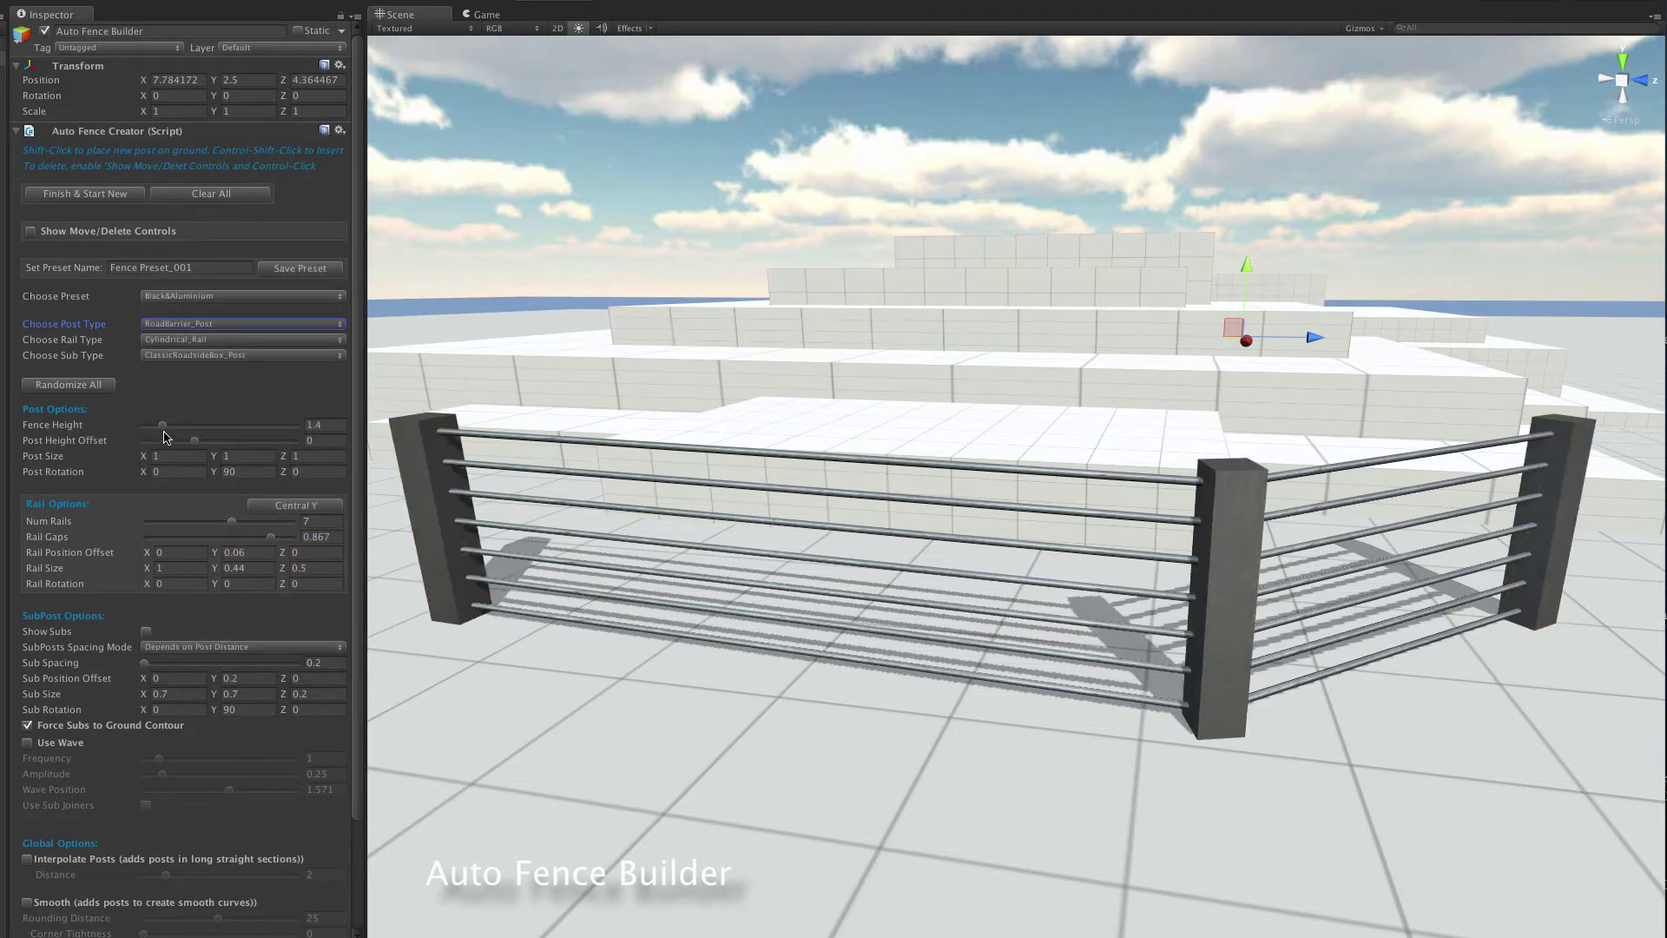
Set Post Size Y to 1, Fence Height to 2, Num Rails to 1 and Rail Size Y to 1.8
drag(165, 426, 239, 458)
click(258, 457)
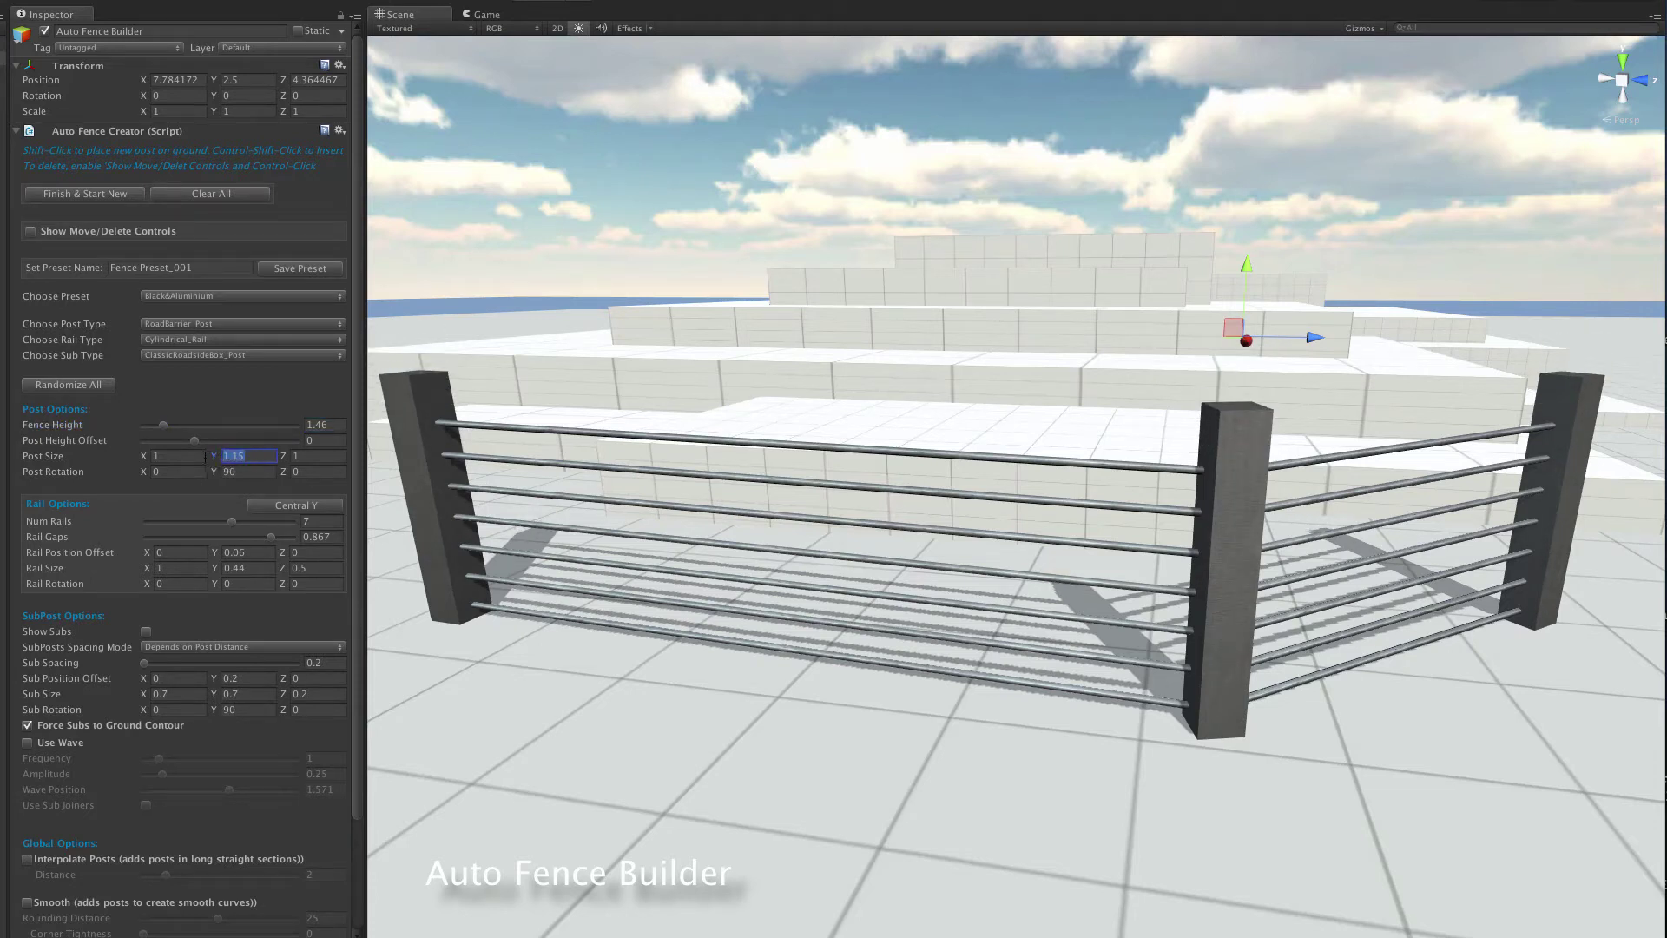
text(1)
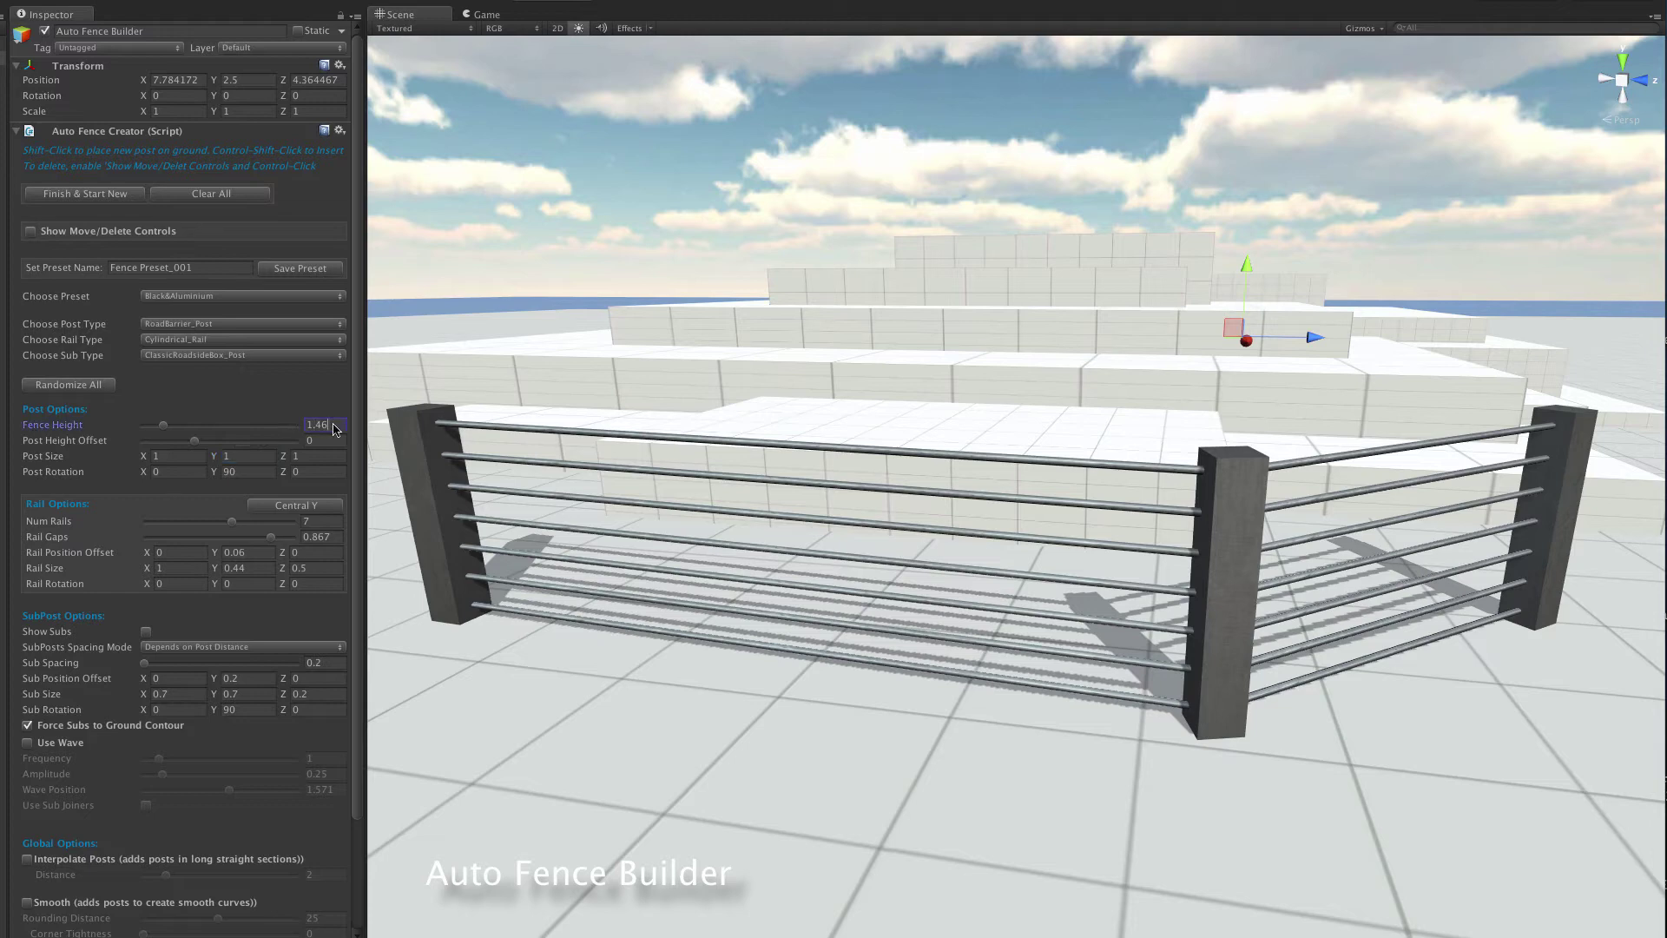
key(shift+Tab)
key(shift+Tab)
key(shift+Tab)
text(2)
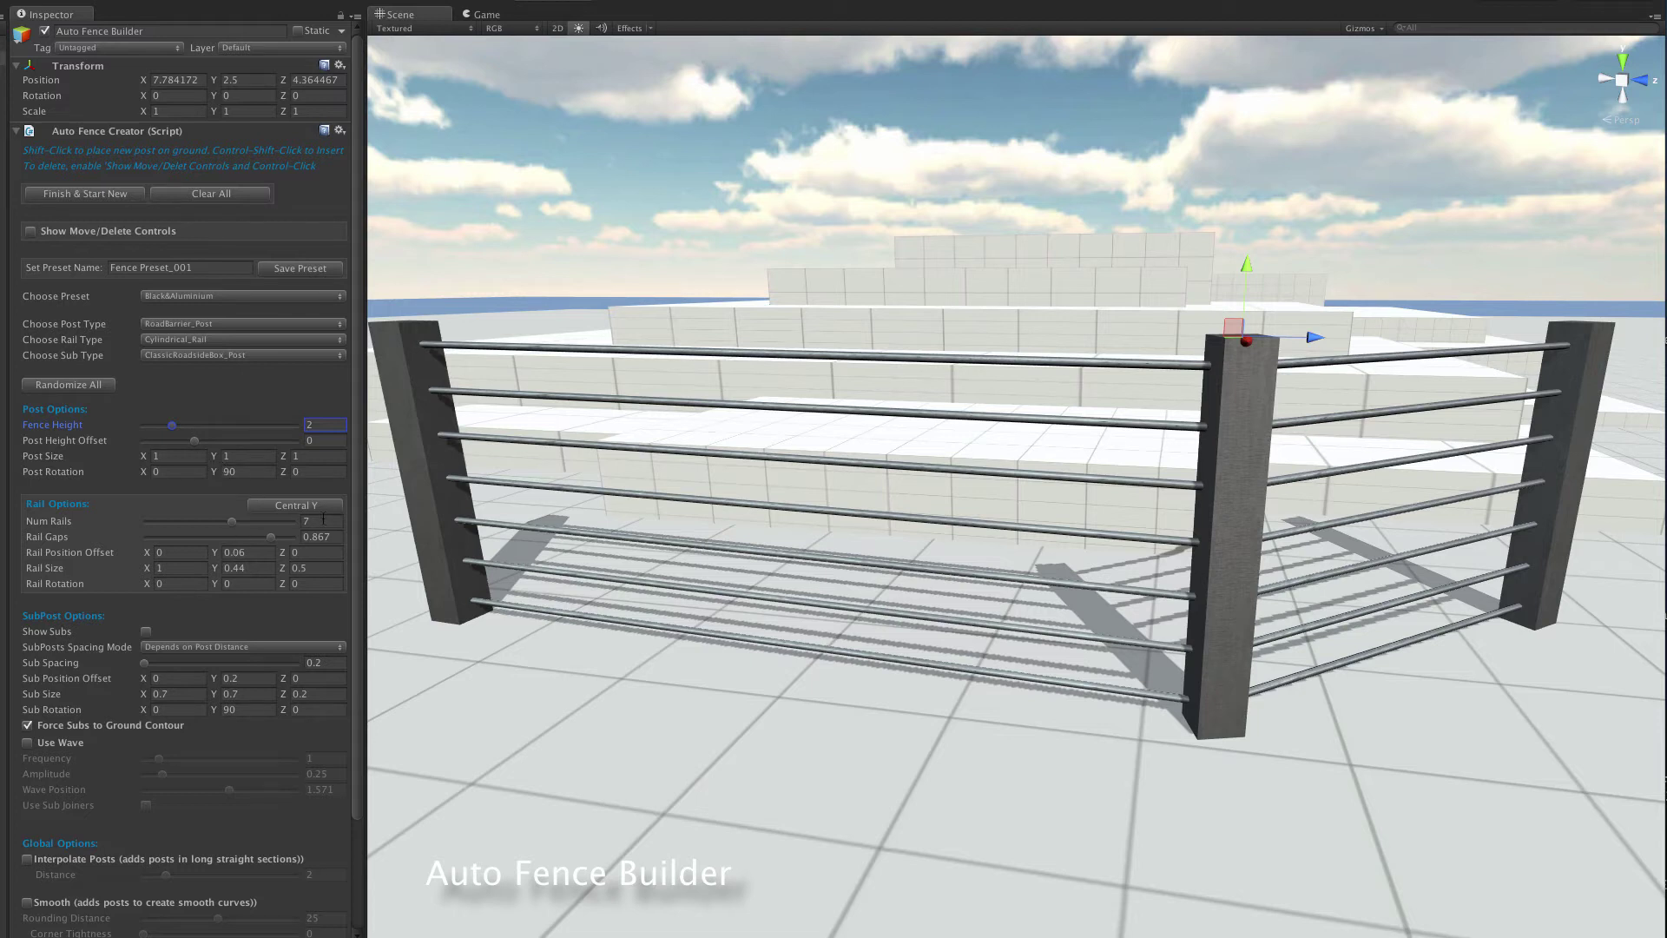
click(323, 519)
text(1)
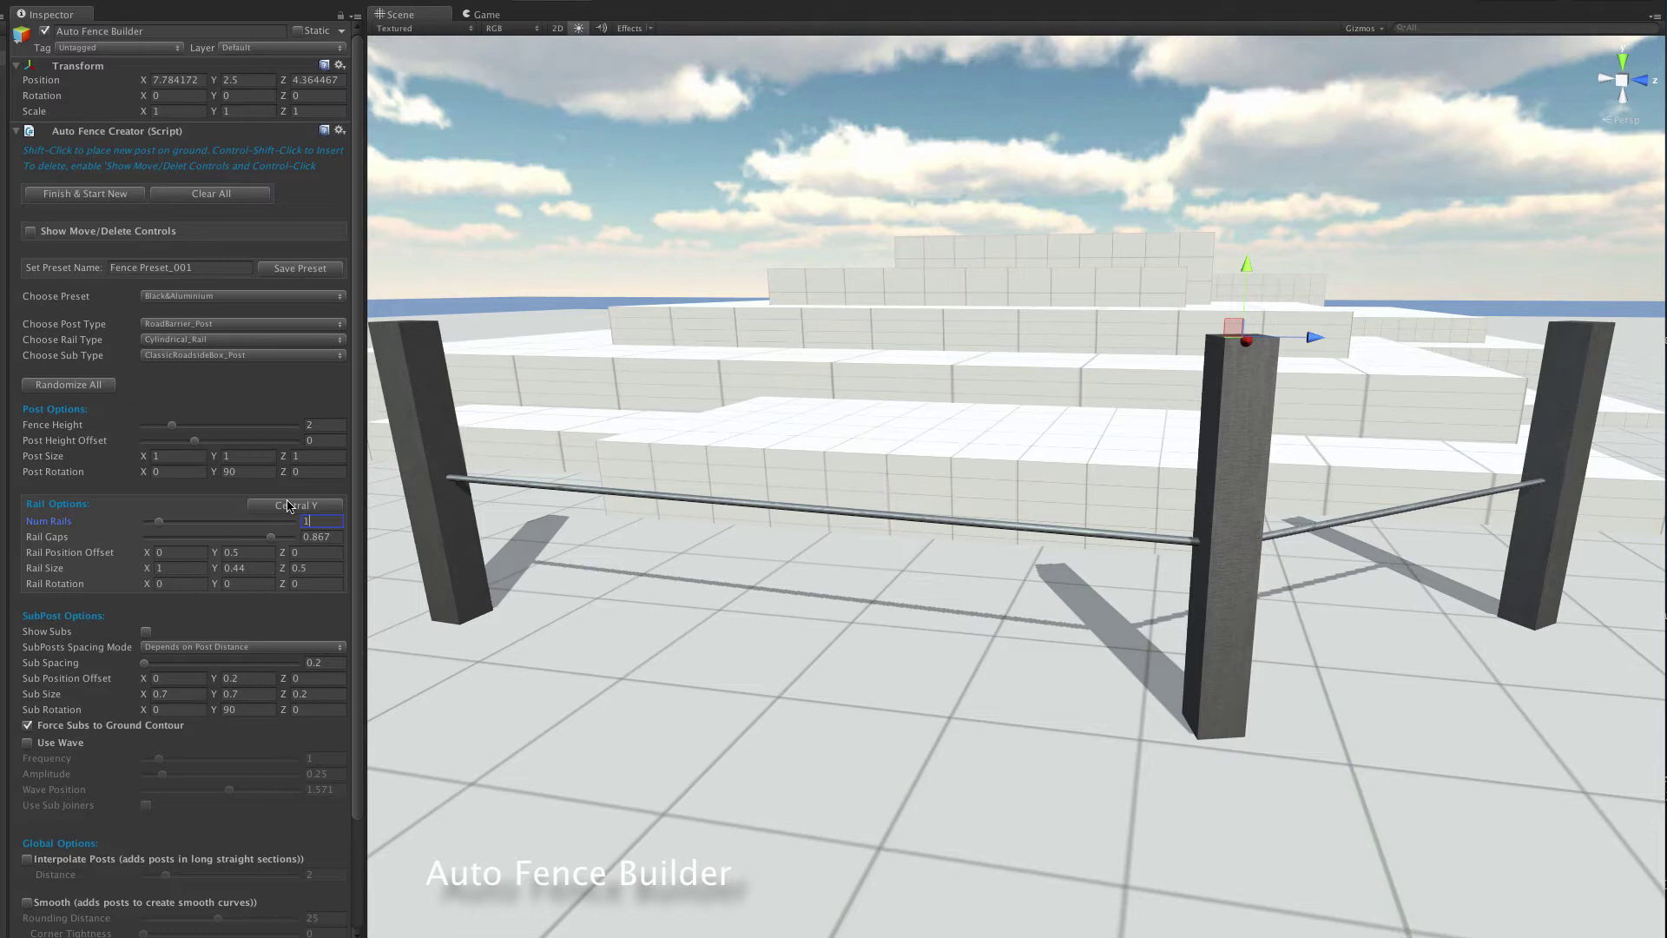
click(254, 567)
text(1.8)
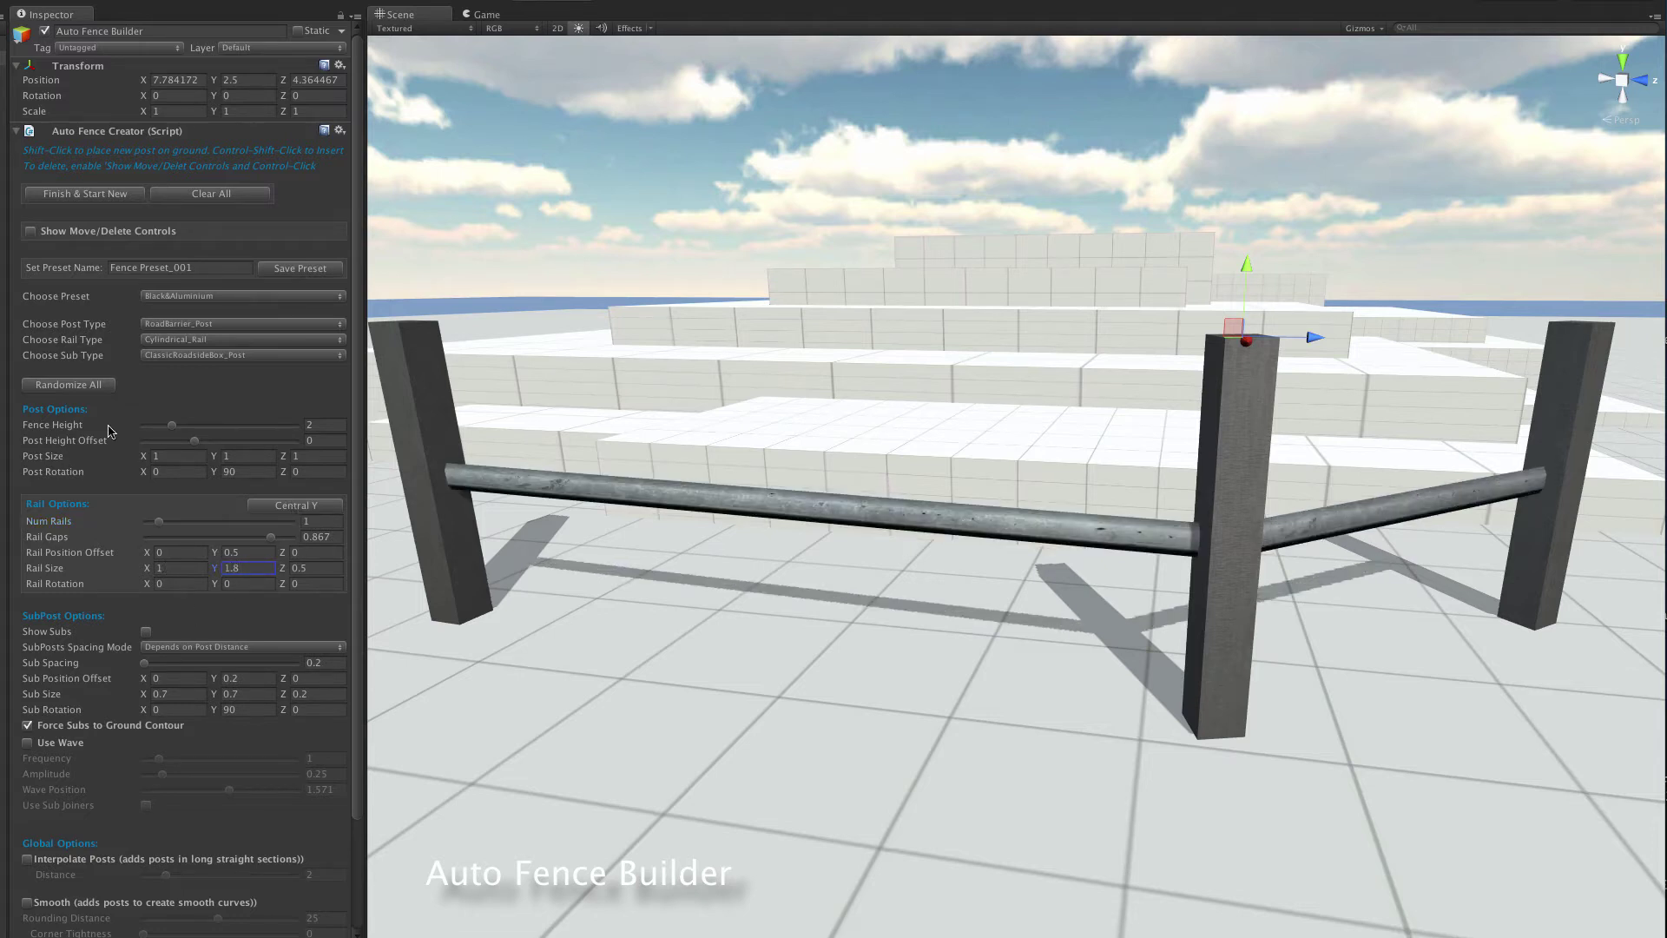
Try DiamondNew2_Panel_Rail as the rail, then switch to ClassicRoadsideBox_Rail
click(239, 341)
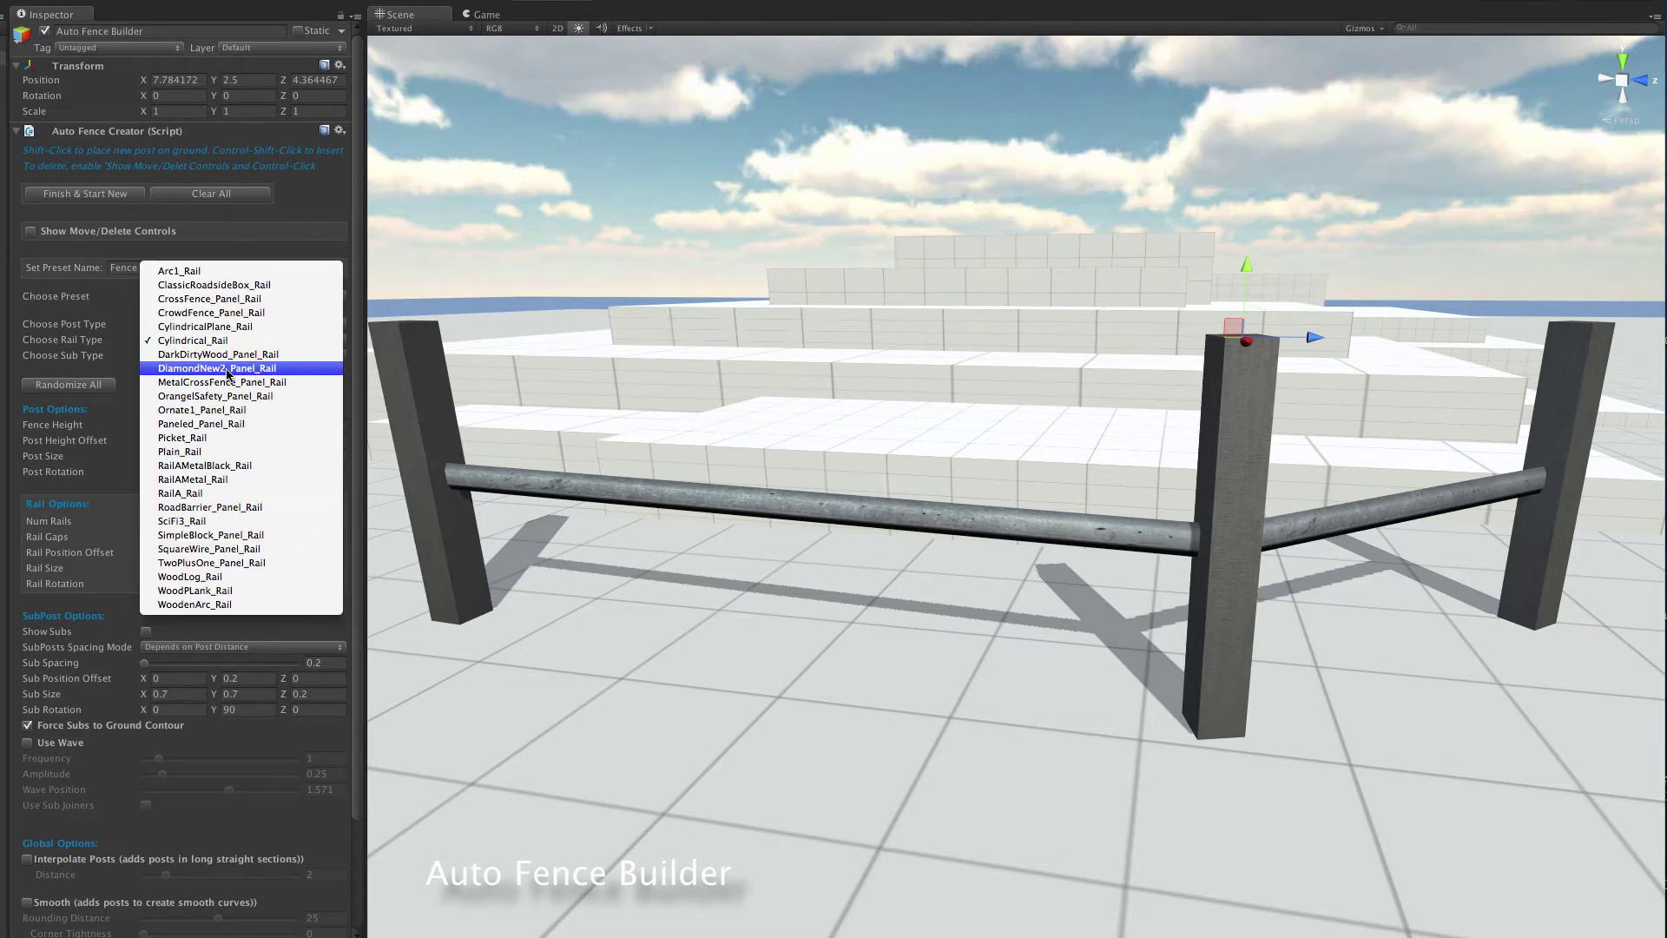
click(229, 370)
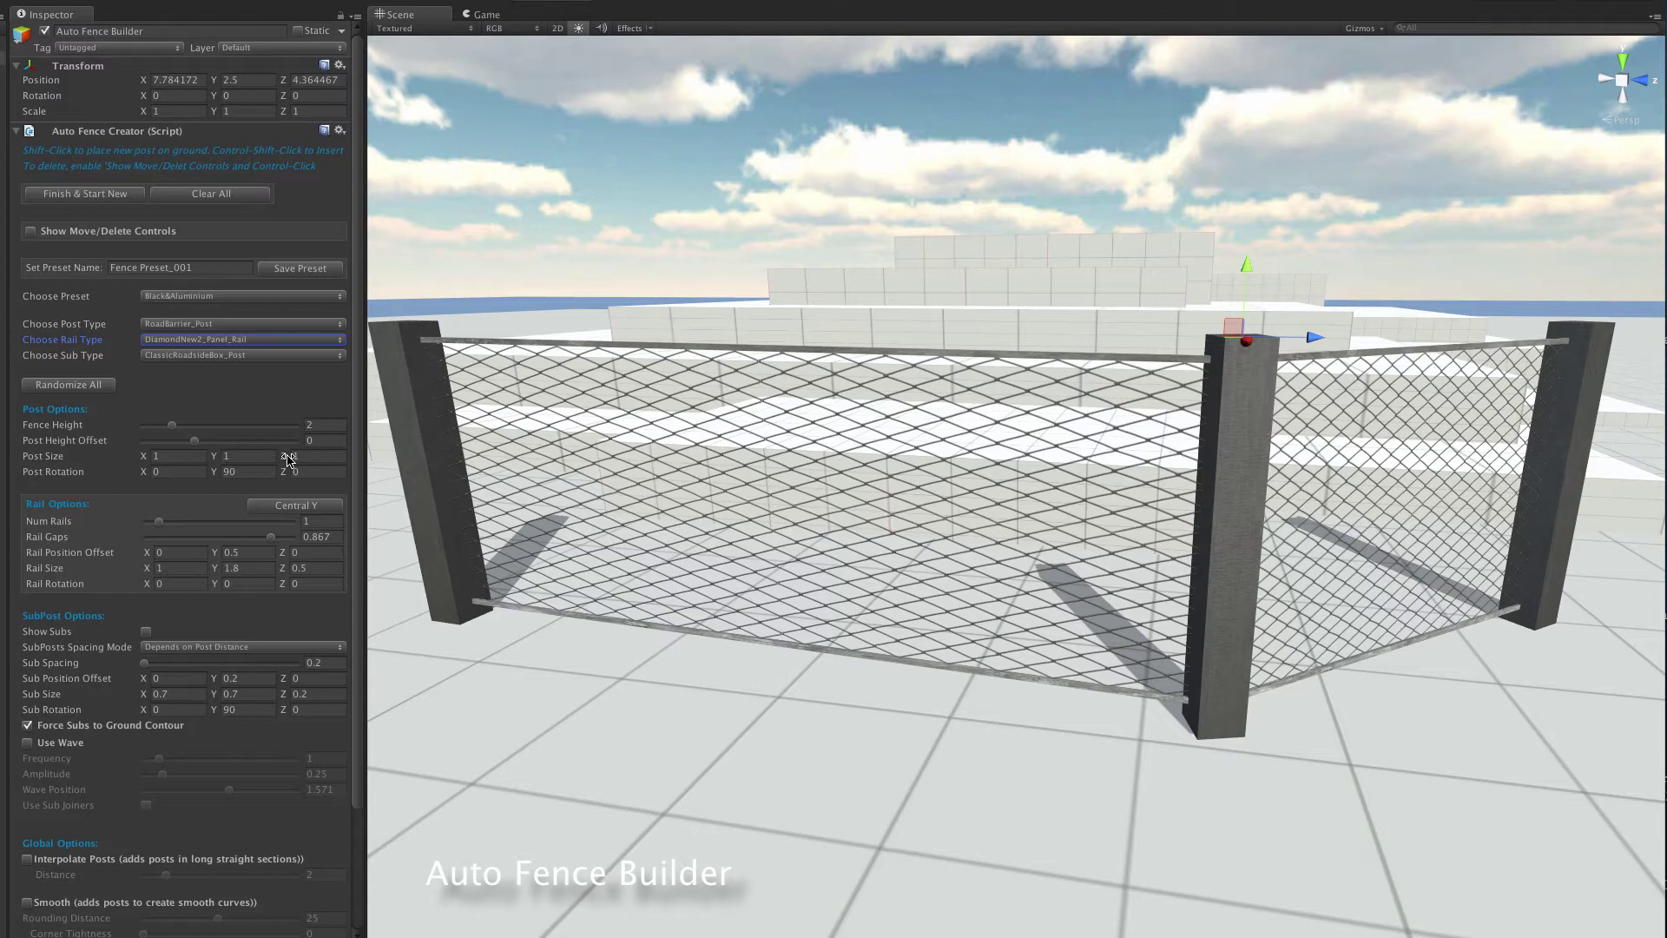
click(224, 344)
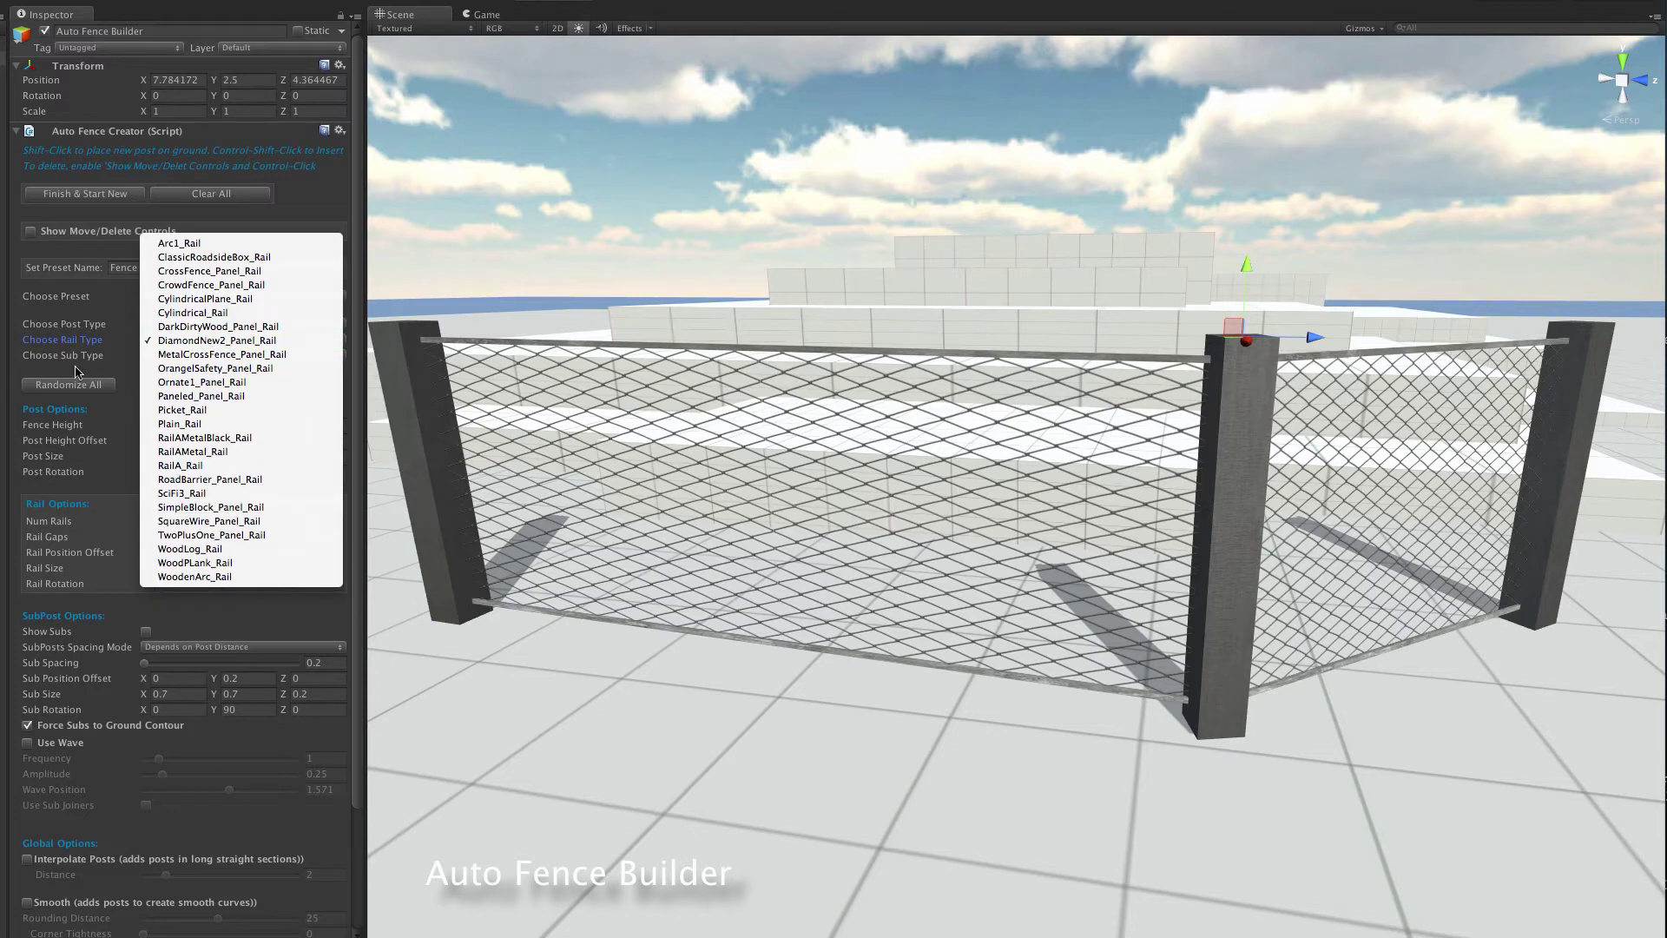
click(218, 258)
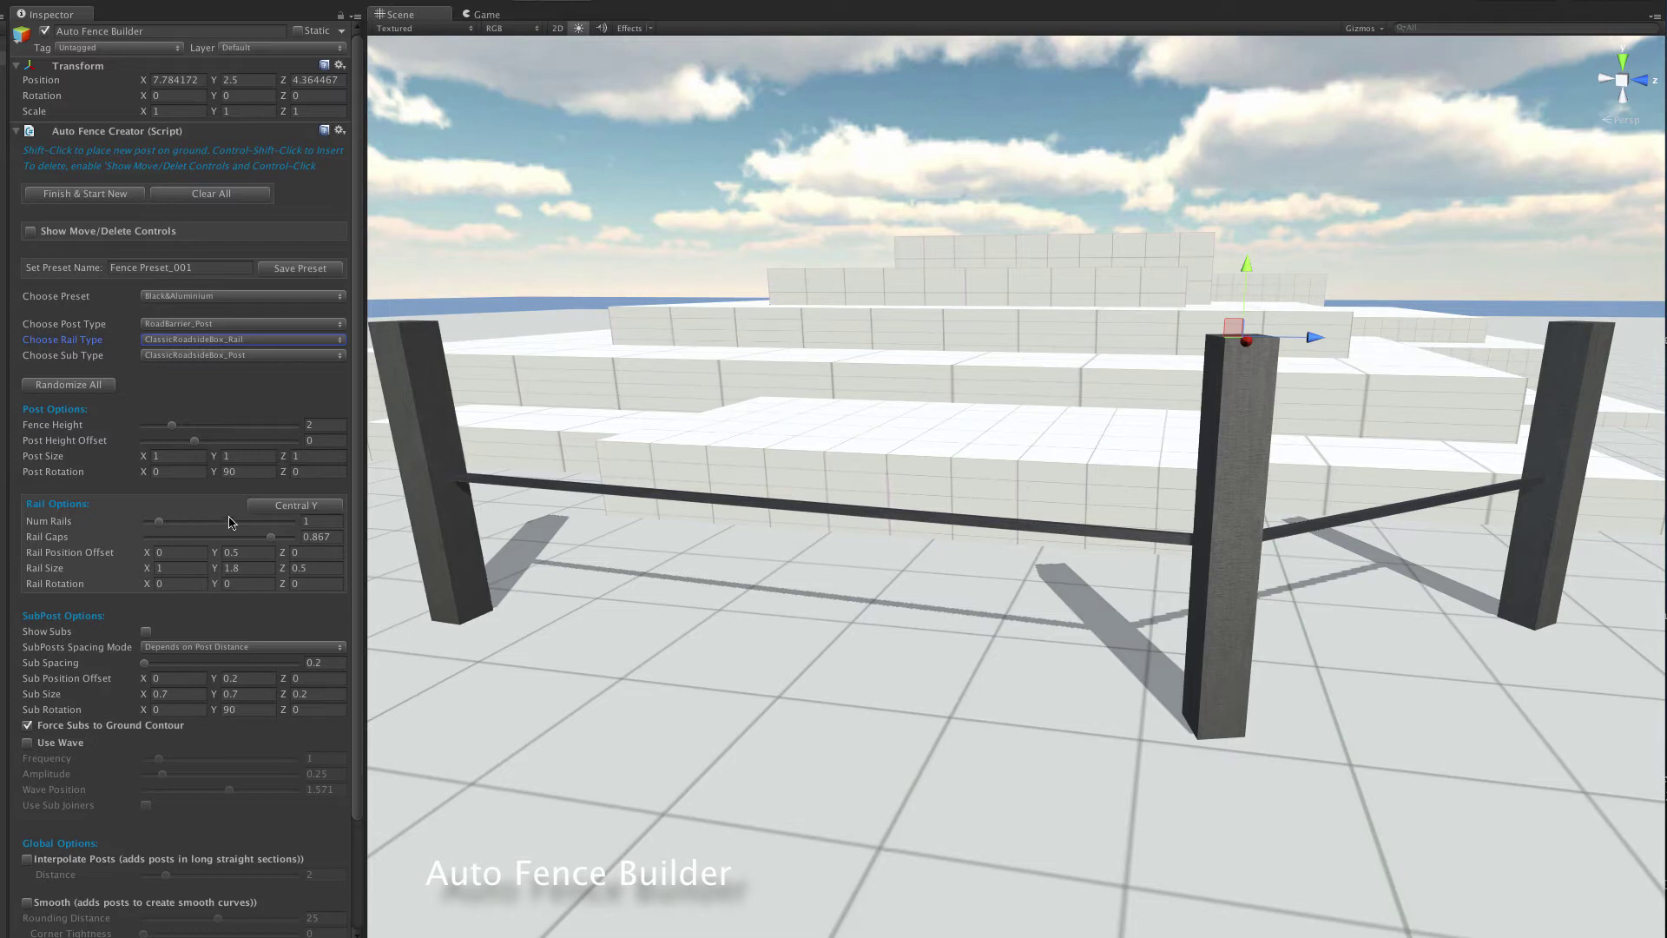
Set Num Rails to 2, centre them with Central Y, narrow Rail Gaps to ~0.46, and enable Show Subs
click(338, 517)
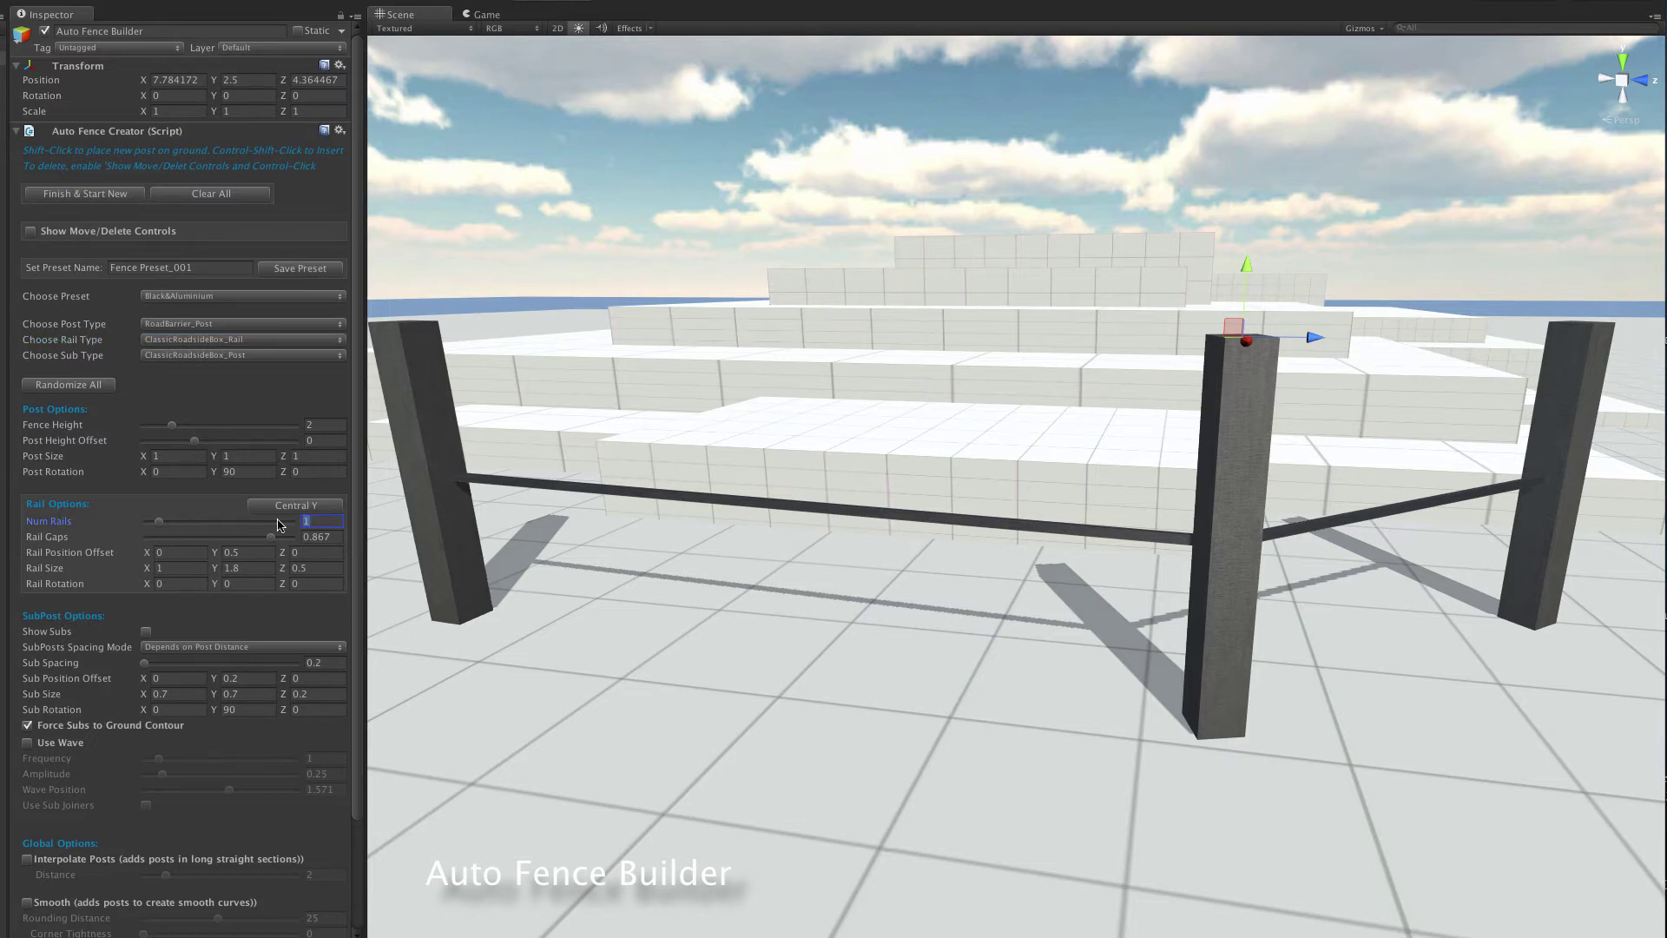
text(2)
click(315, 509)
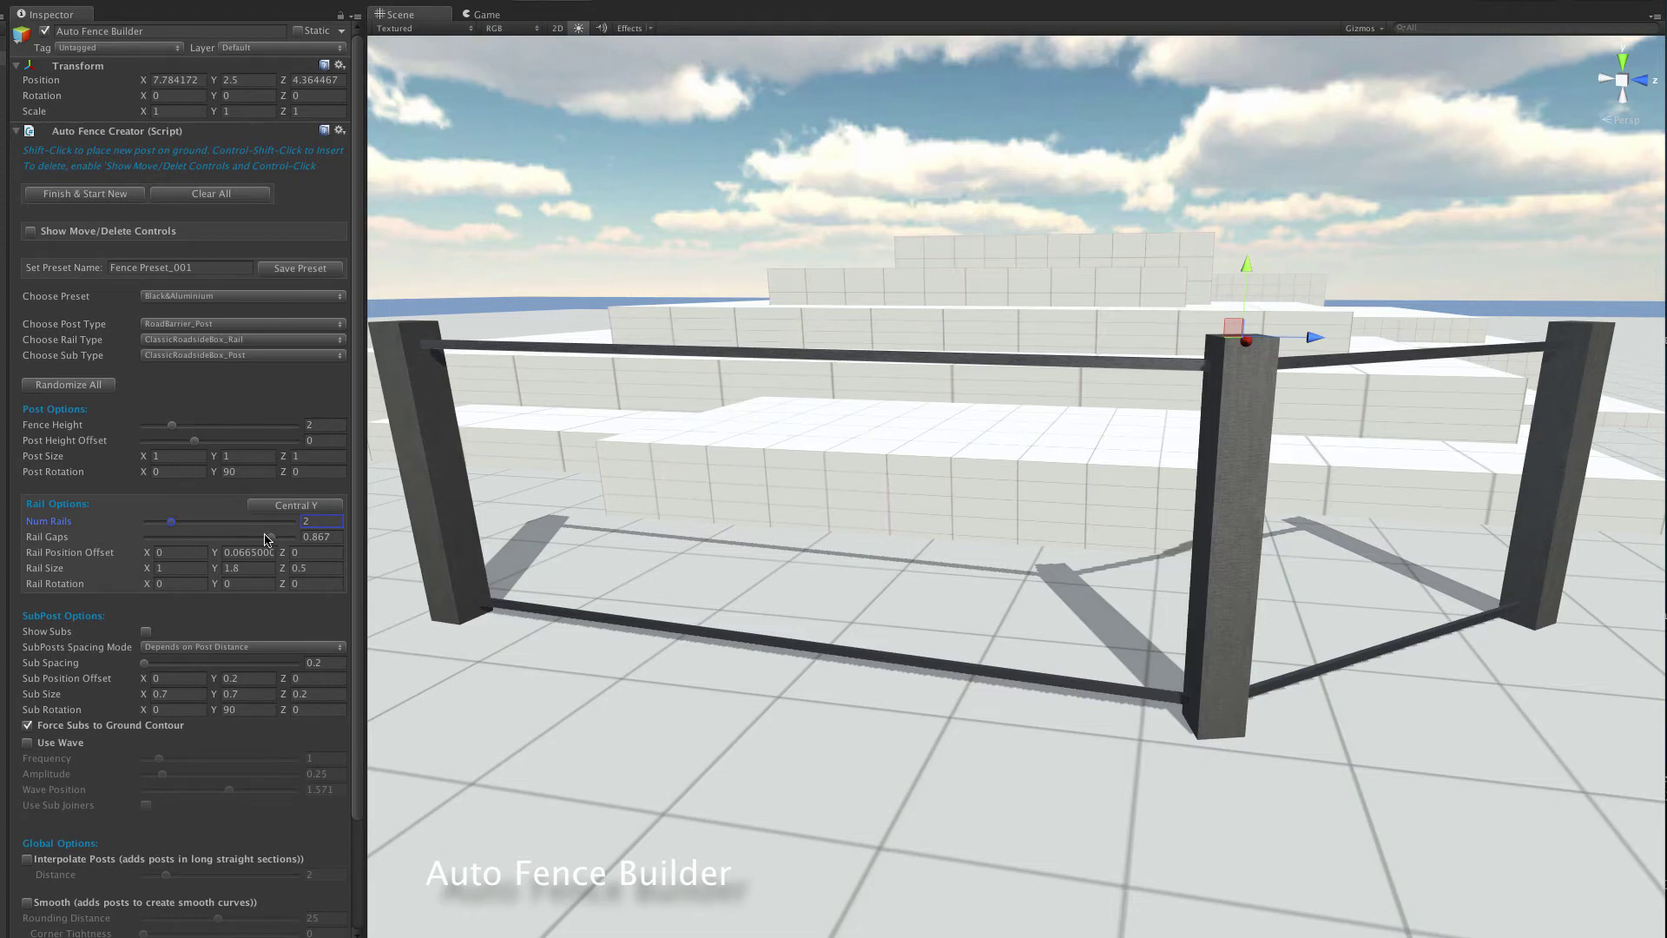
drag(268, 539, 209, 560)
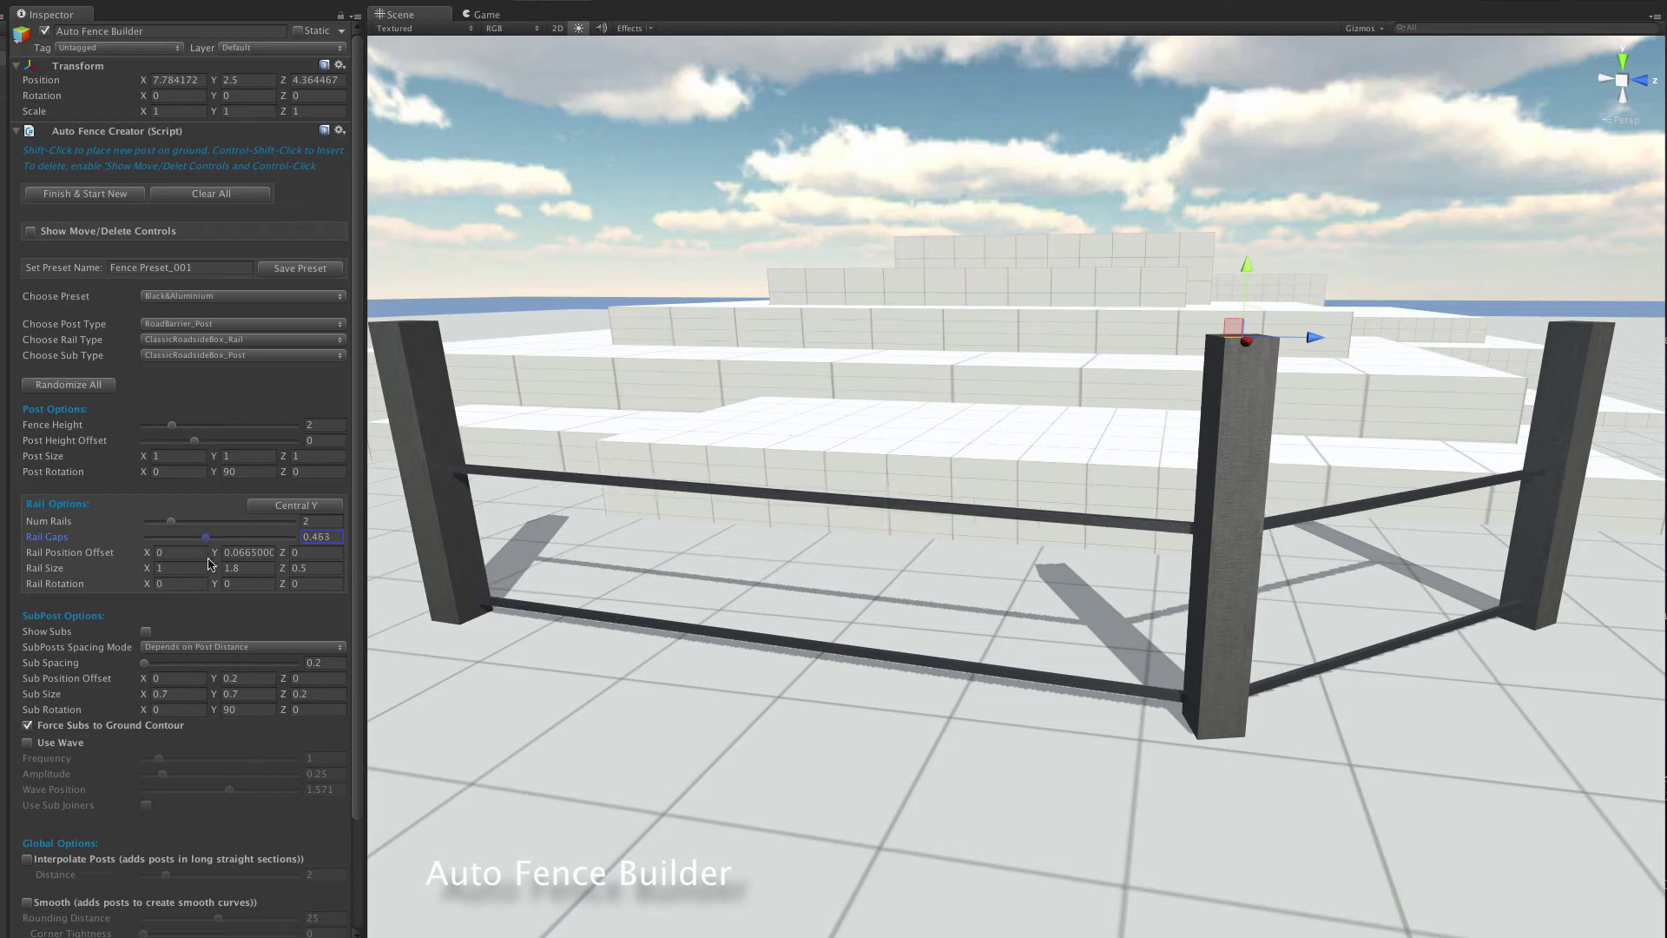
click(145, 634)
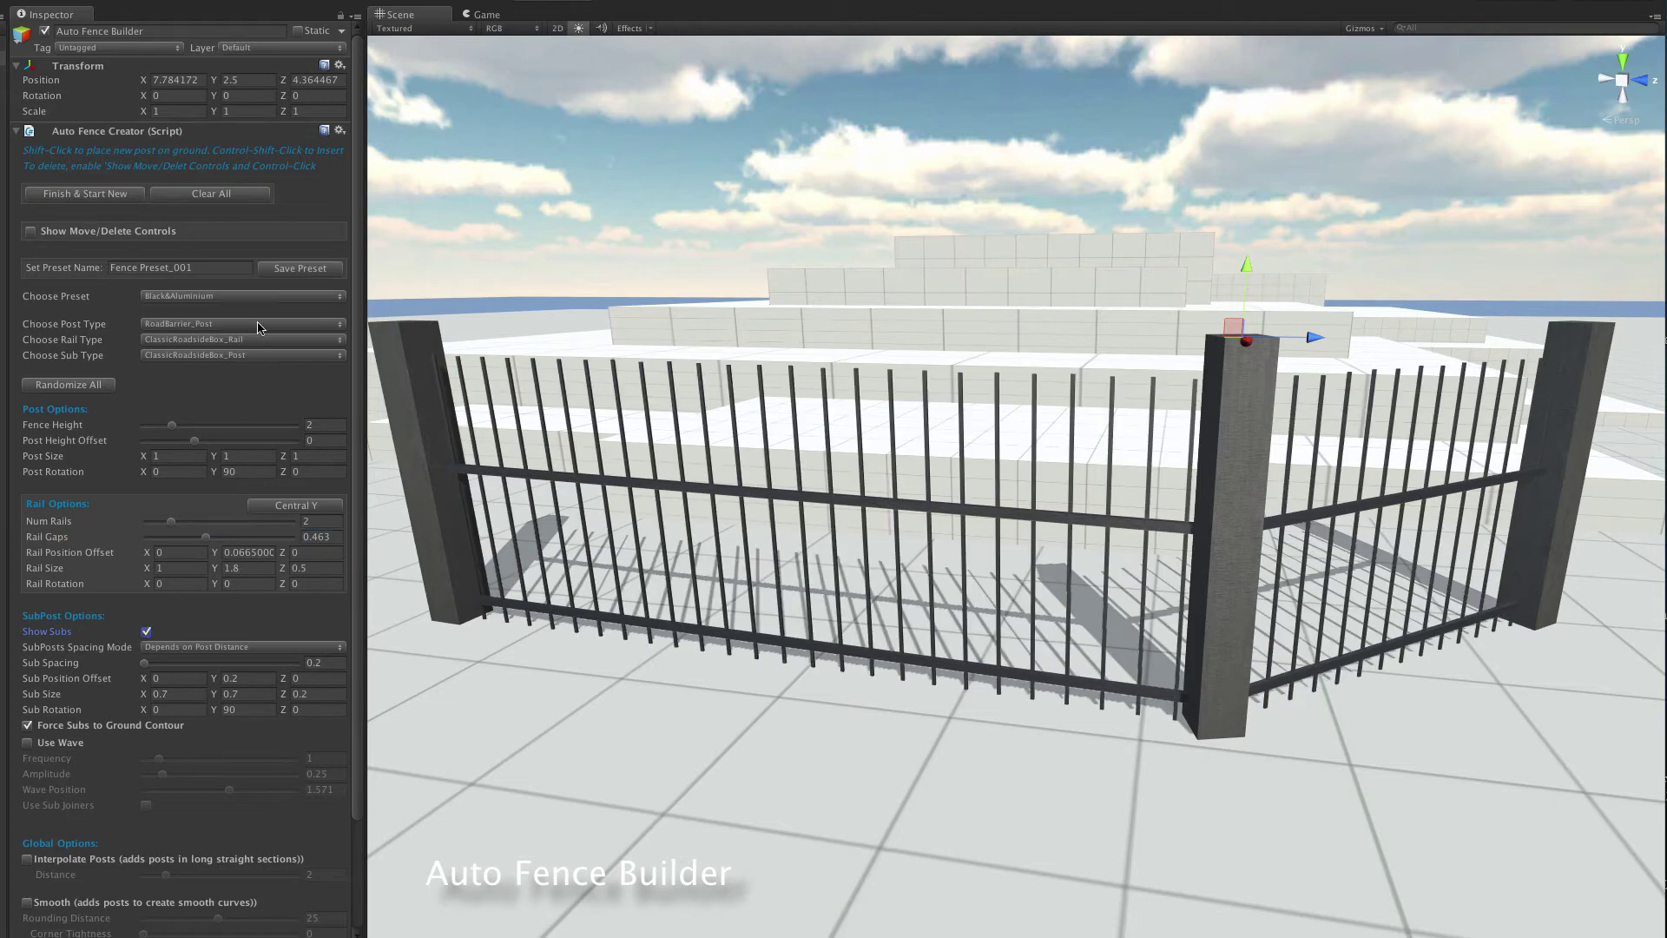
Switch subs to Pointed1_Post with Sub Size X and Z 1 and Sub Size Y 0.49
click(219, 354)
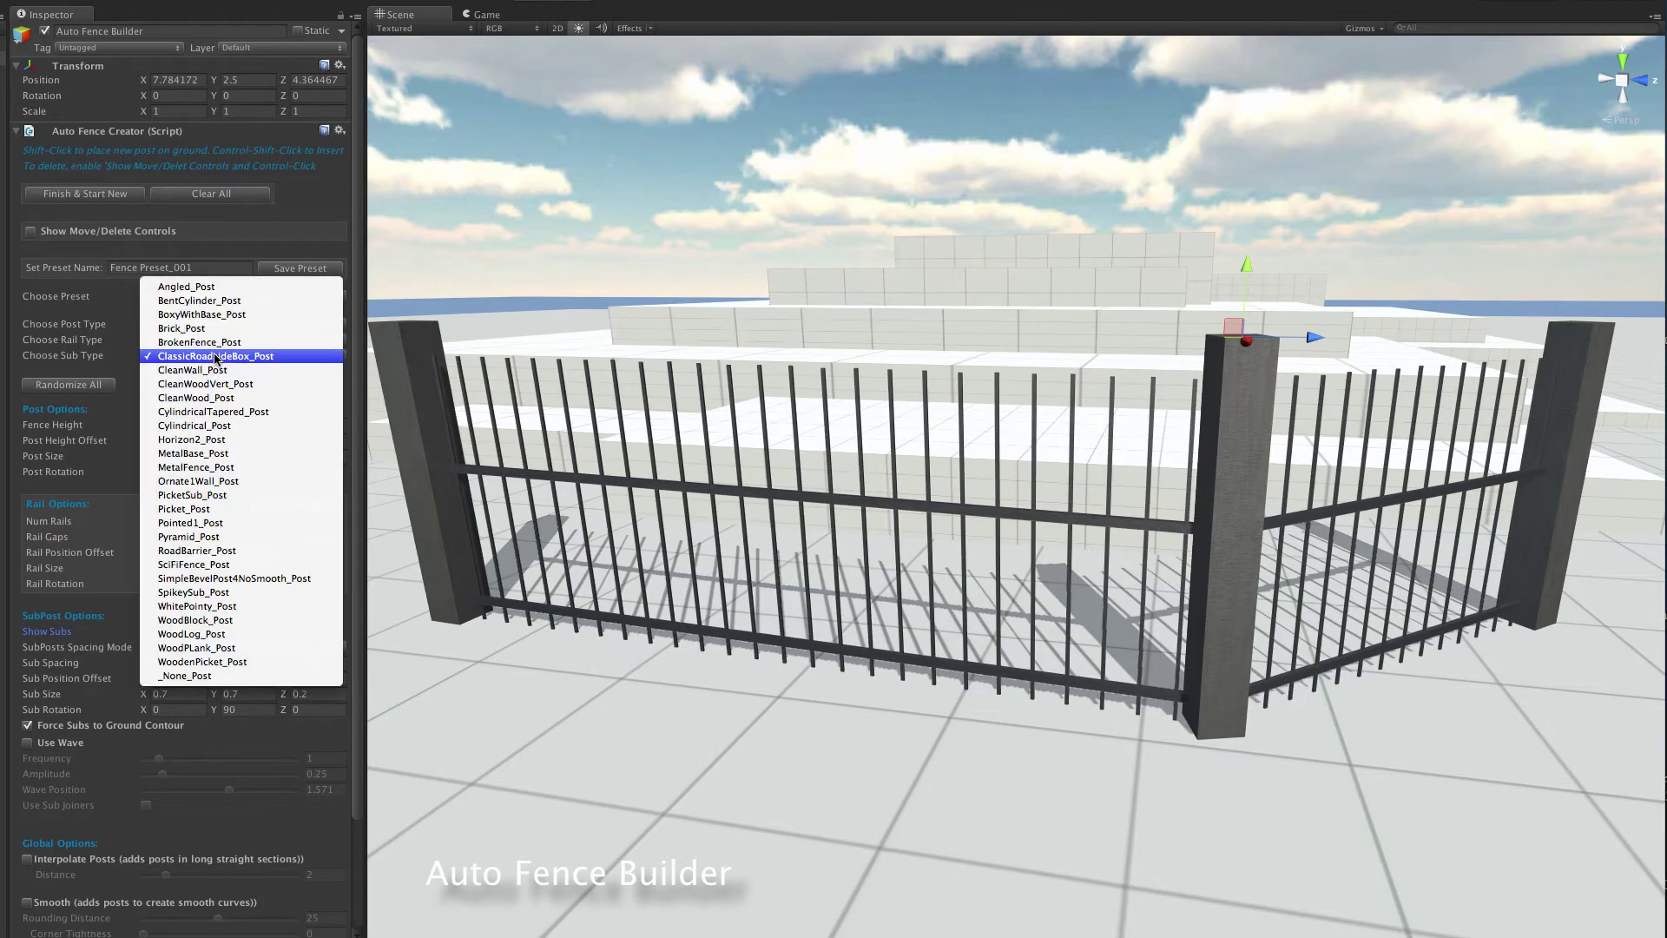
click(232, 525)
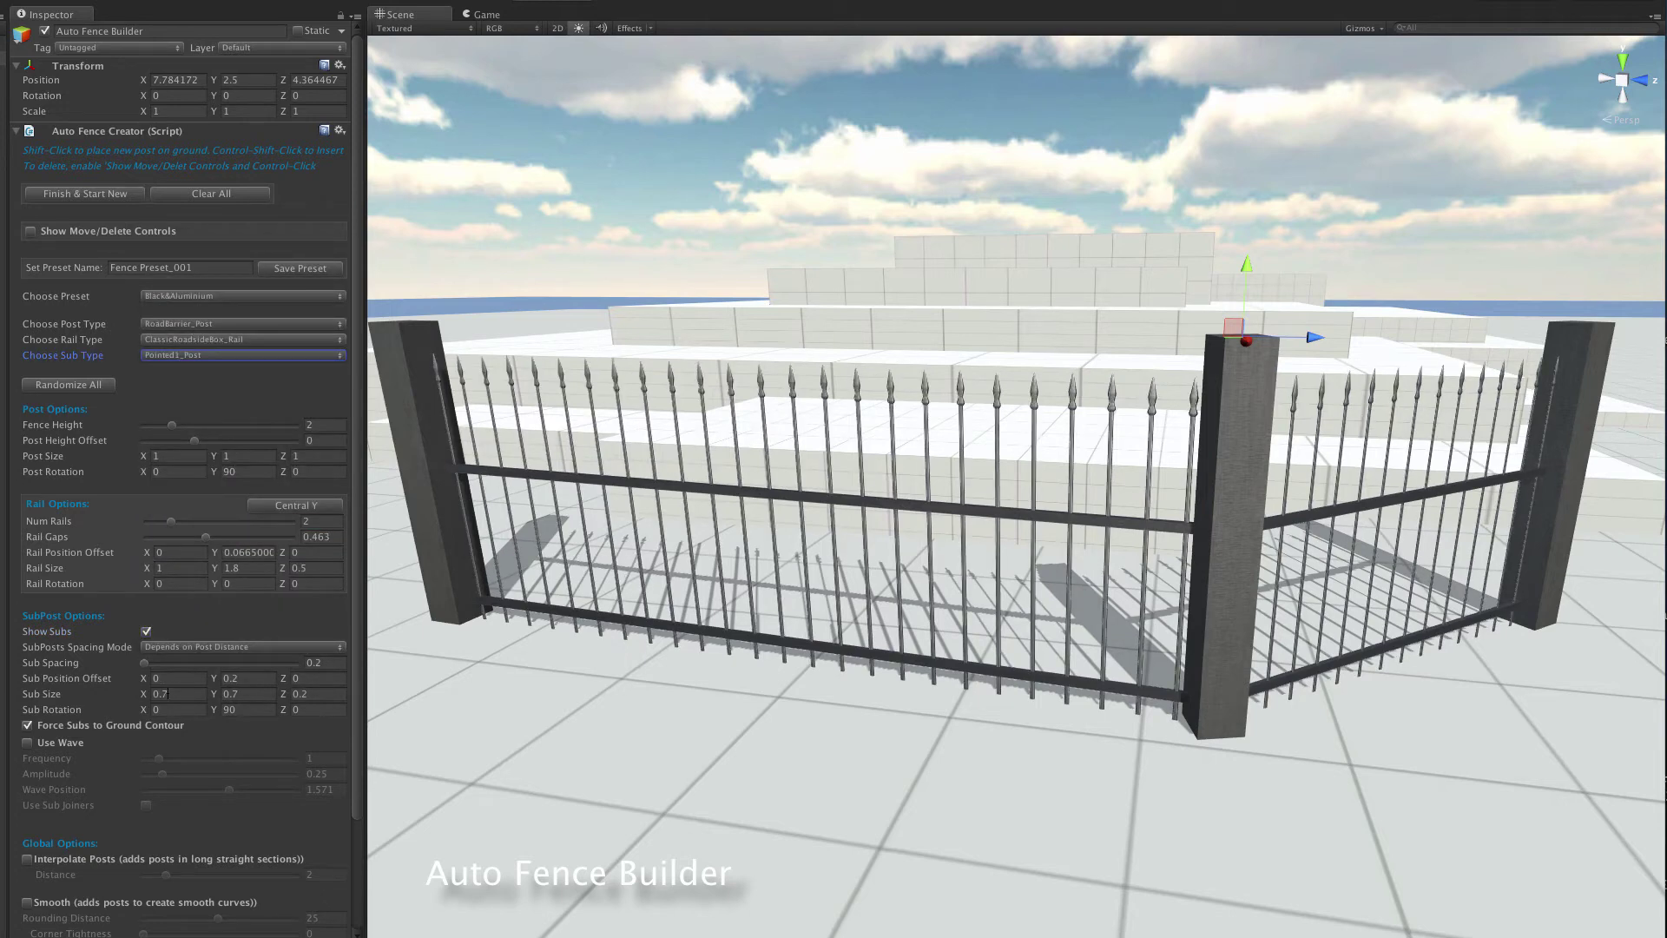
click(169, 694)
text(1)
key(Tab)
key(Tab)
text(1)
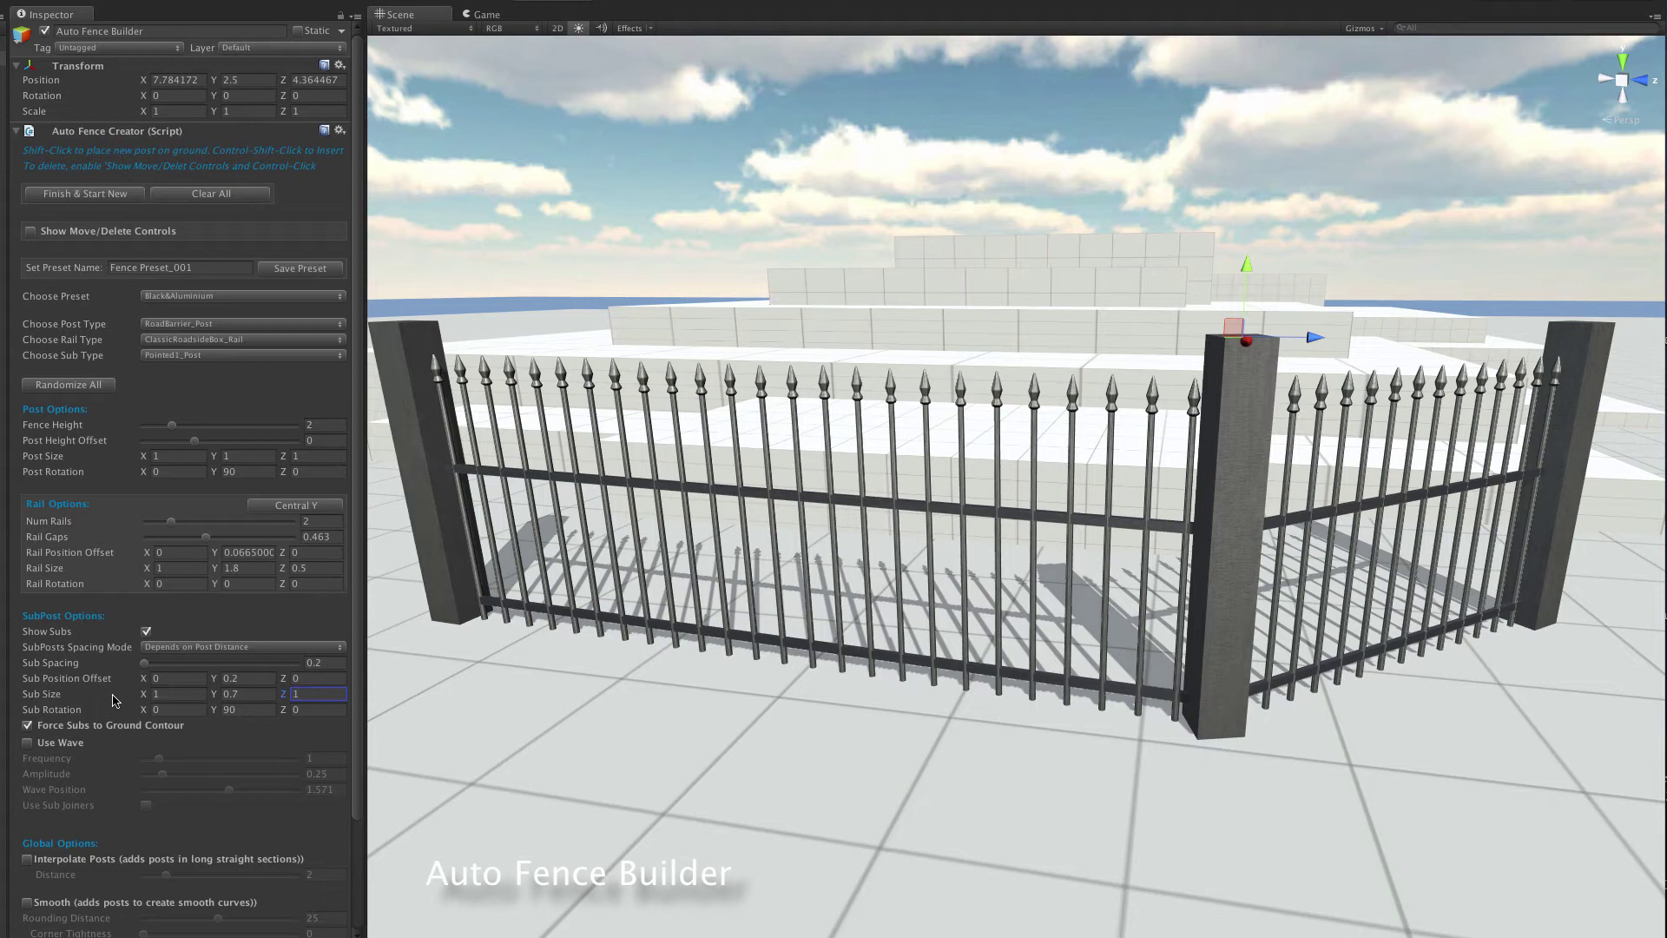
click(210, 700)
drag(210, 700, 203, 700)
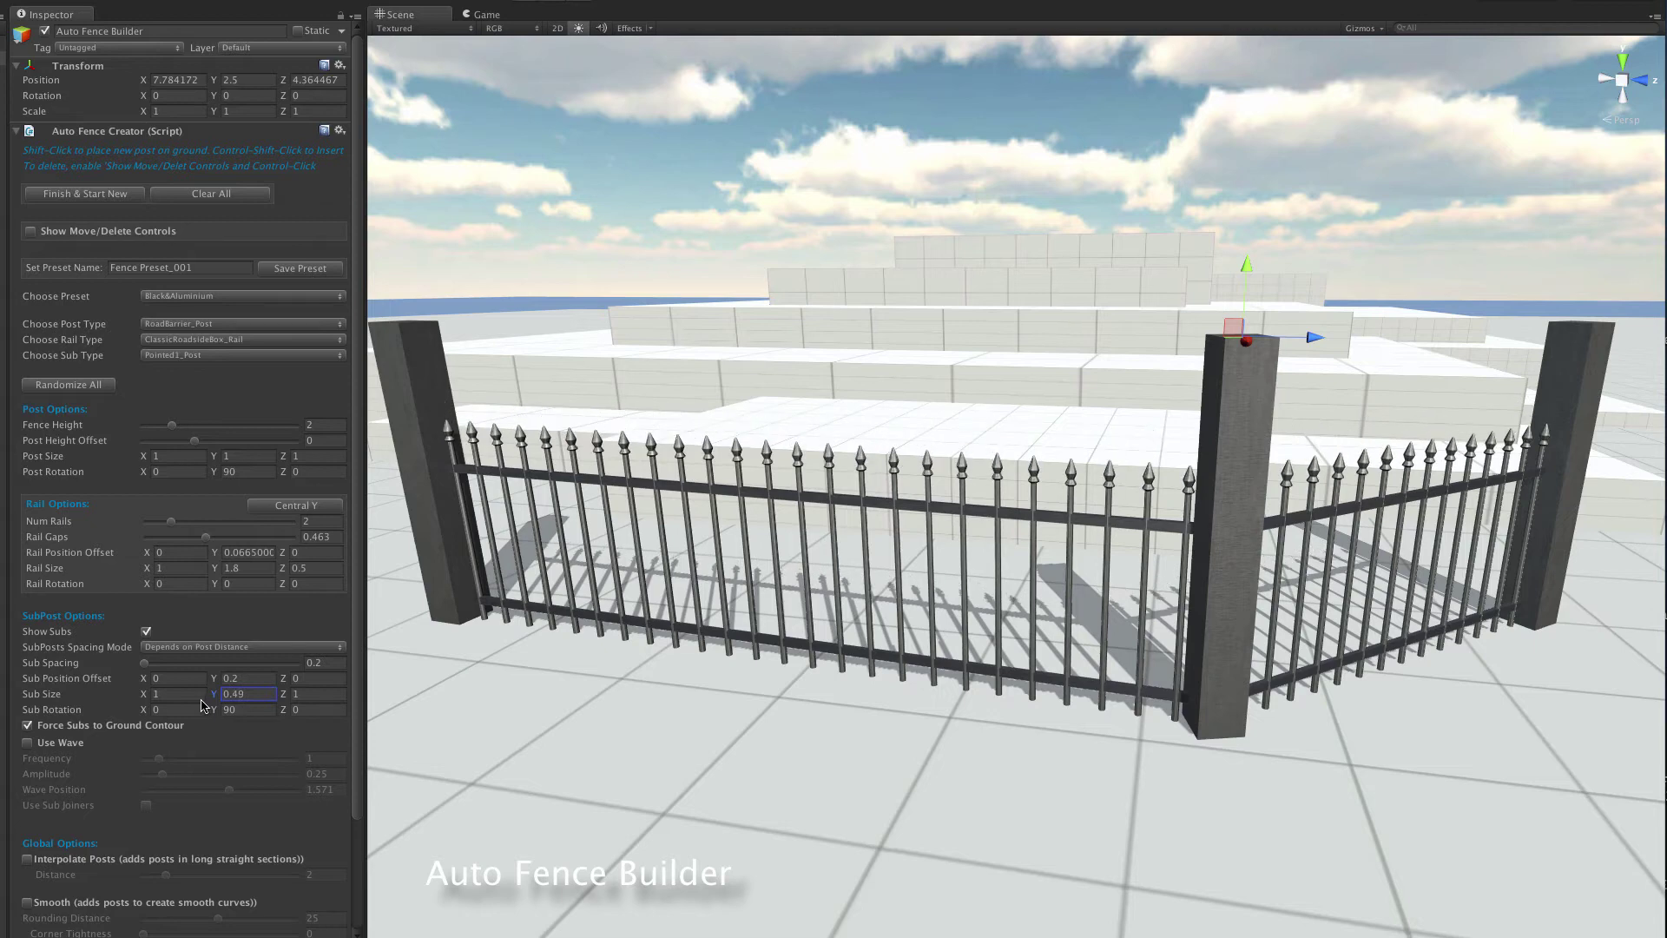
Turn on Use Wave for the spiked pickets, shorten them slightly, and set Wave Position to 2.3
click(27, 744)
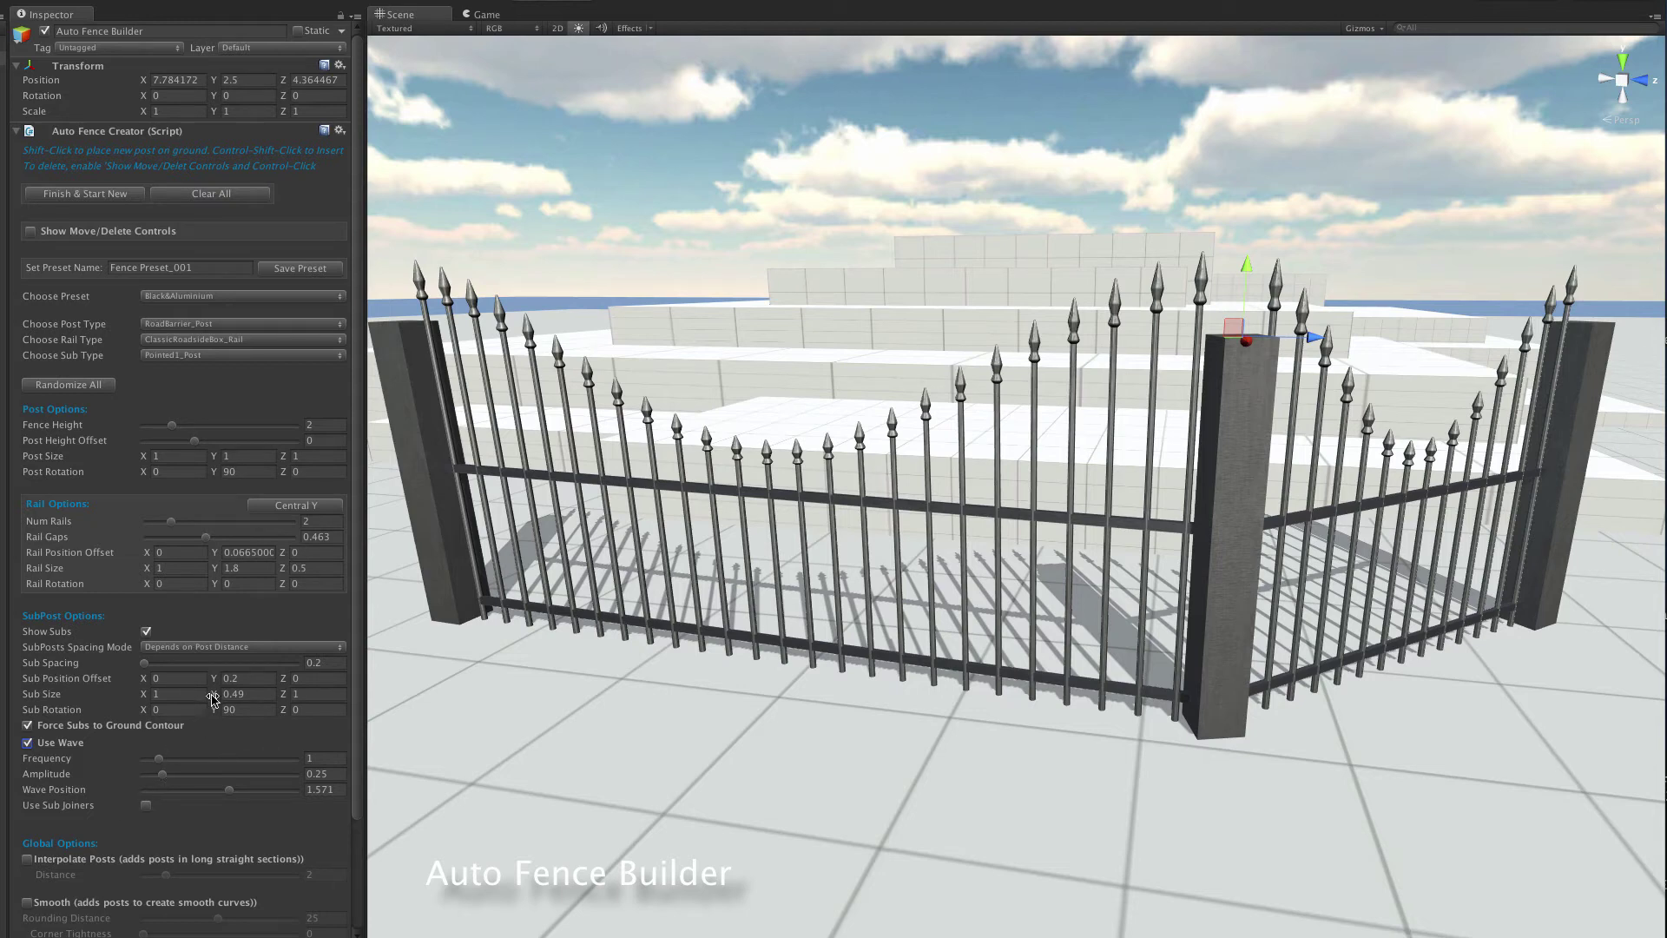
drag(212, 700, 210, 703)
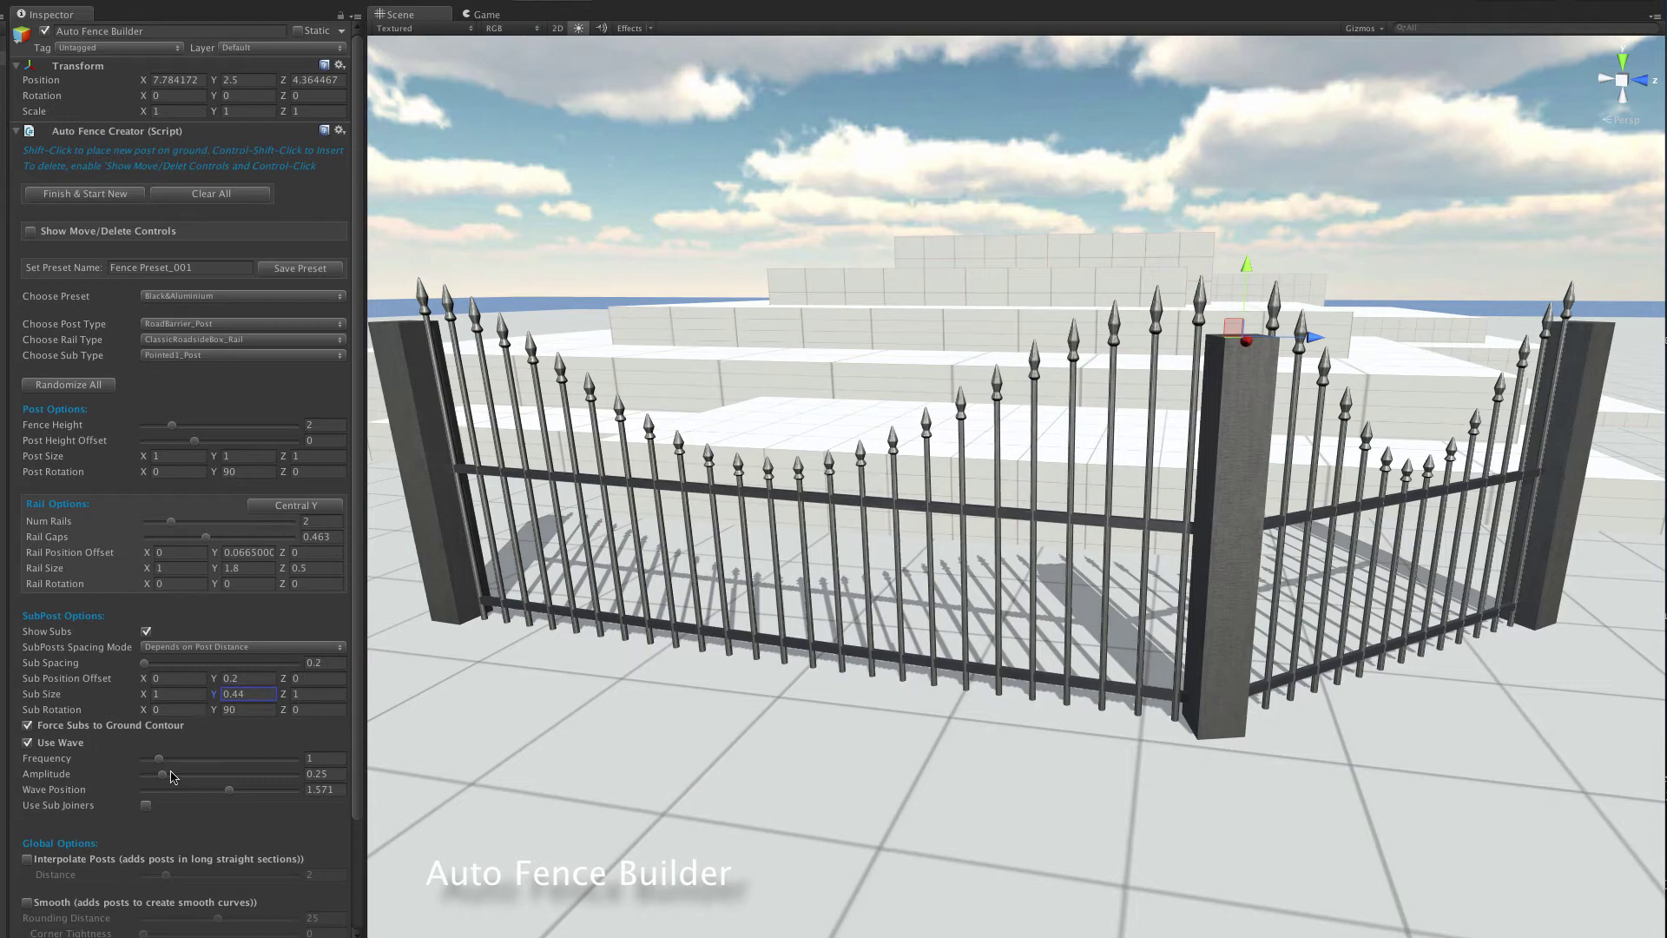
drag(165, 777, 235, 795)
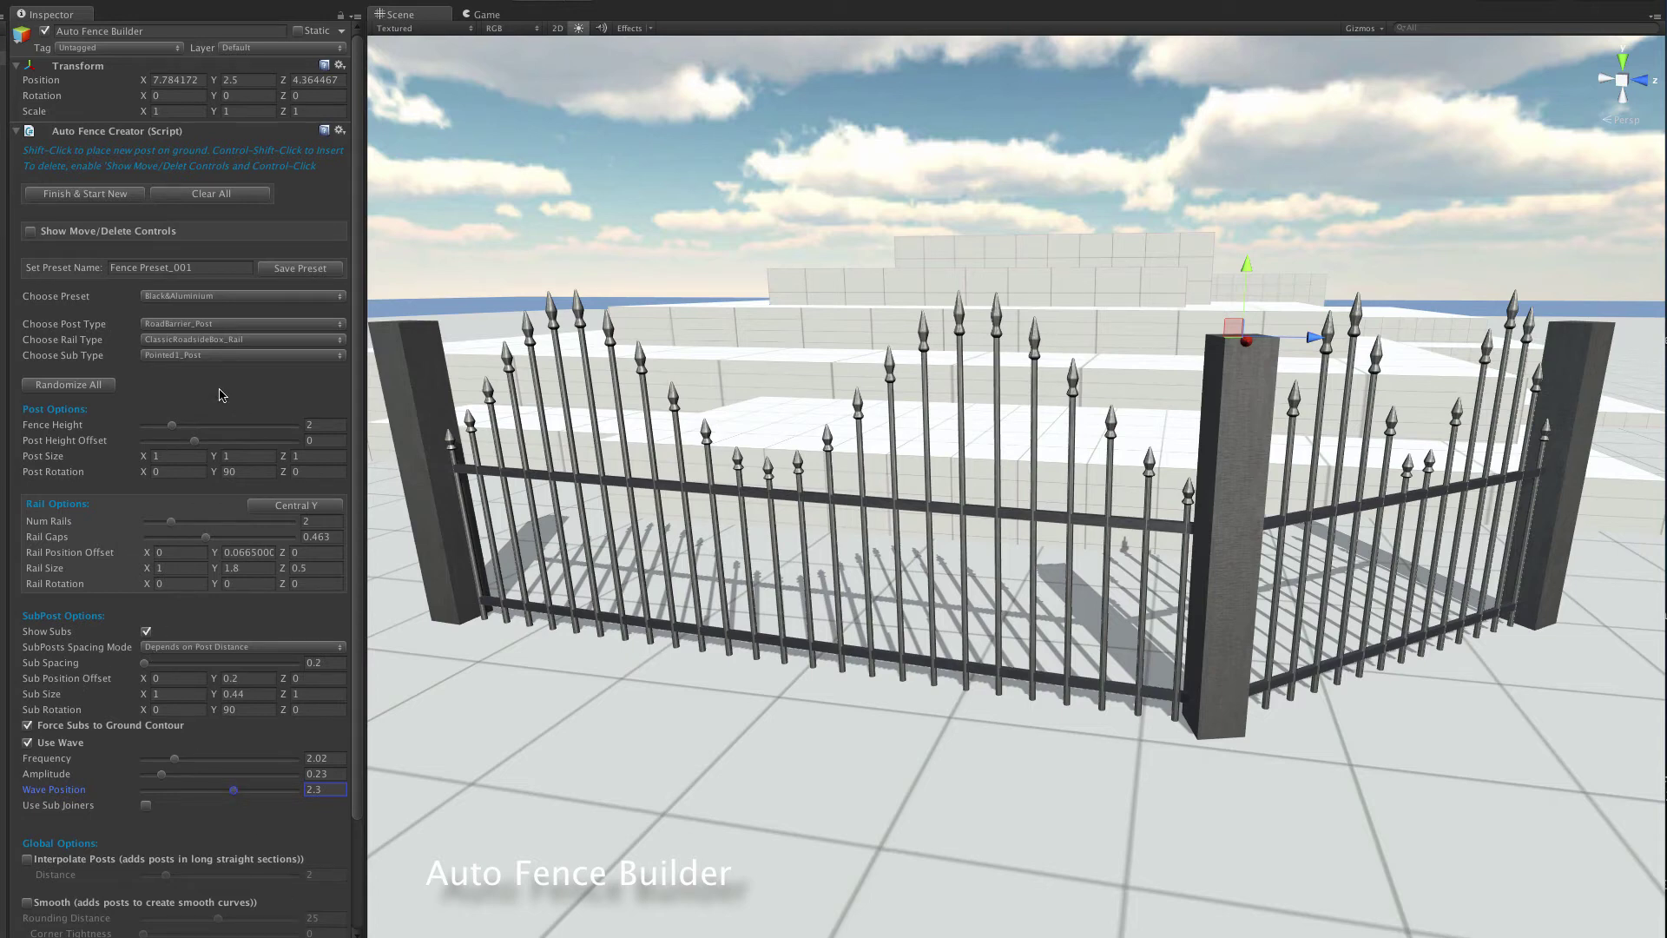
click(223, 356)
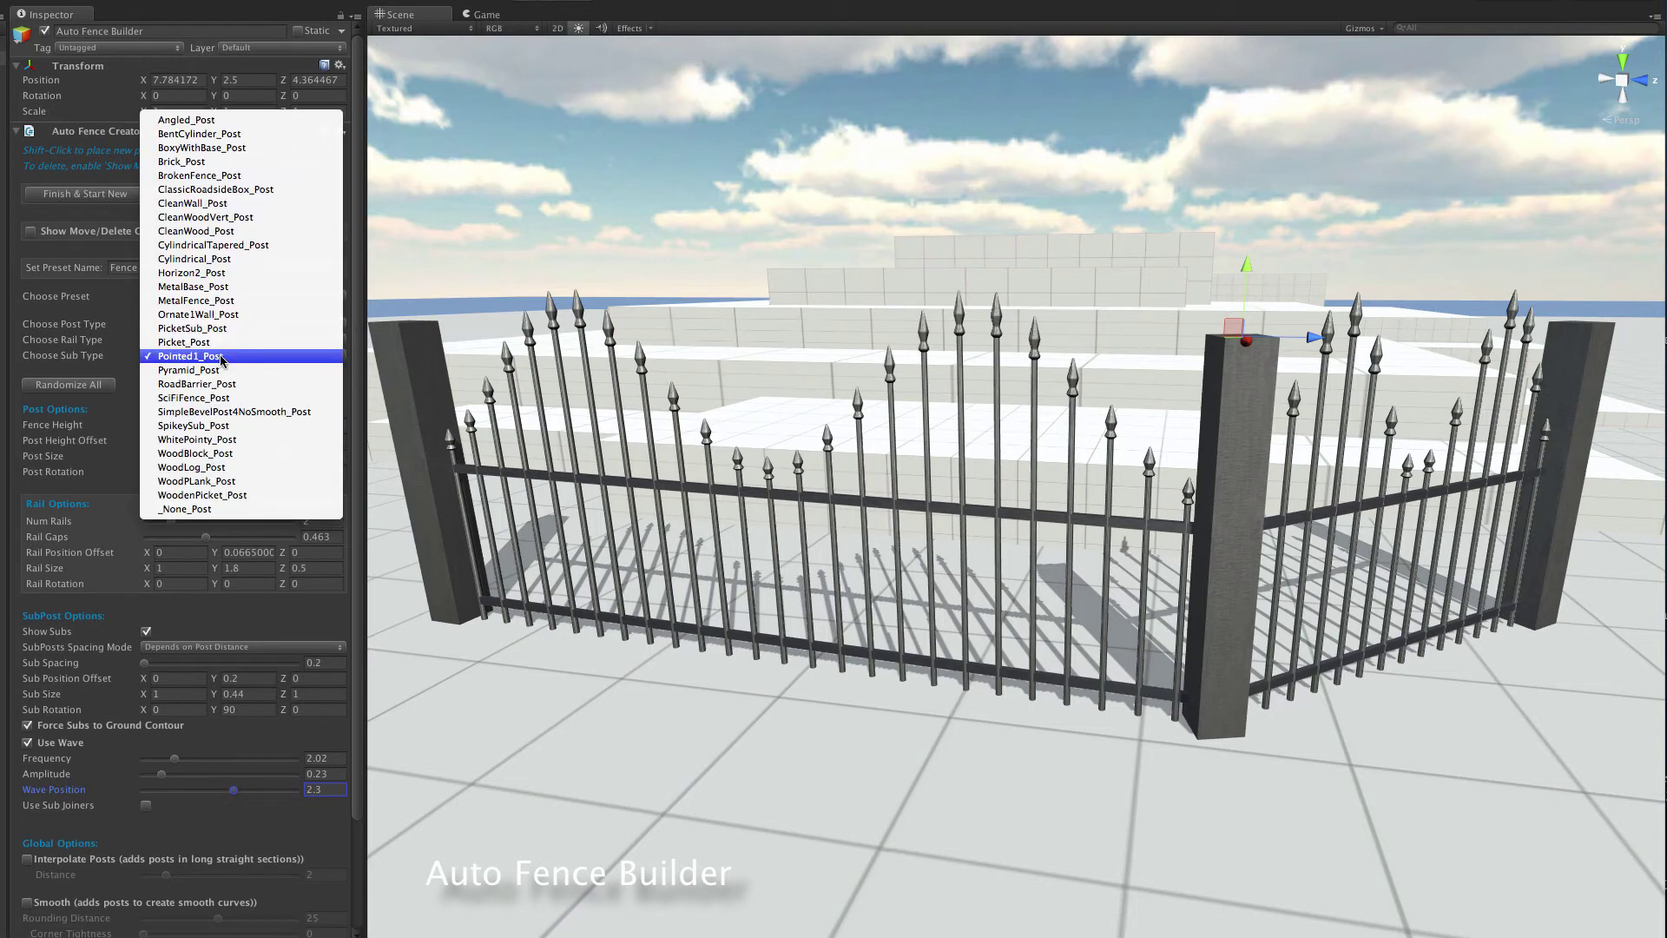
Switch the subposts to BentCylinder_Post and change Sub Rotation Y from 90 to 0
click(202, 135)
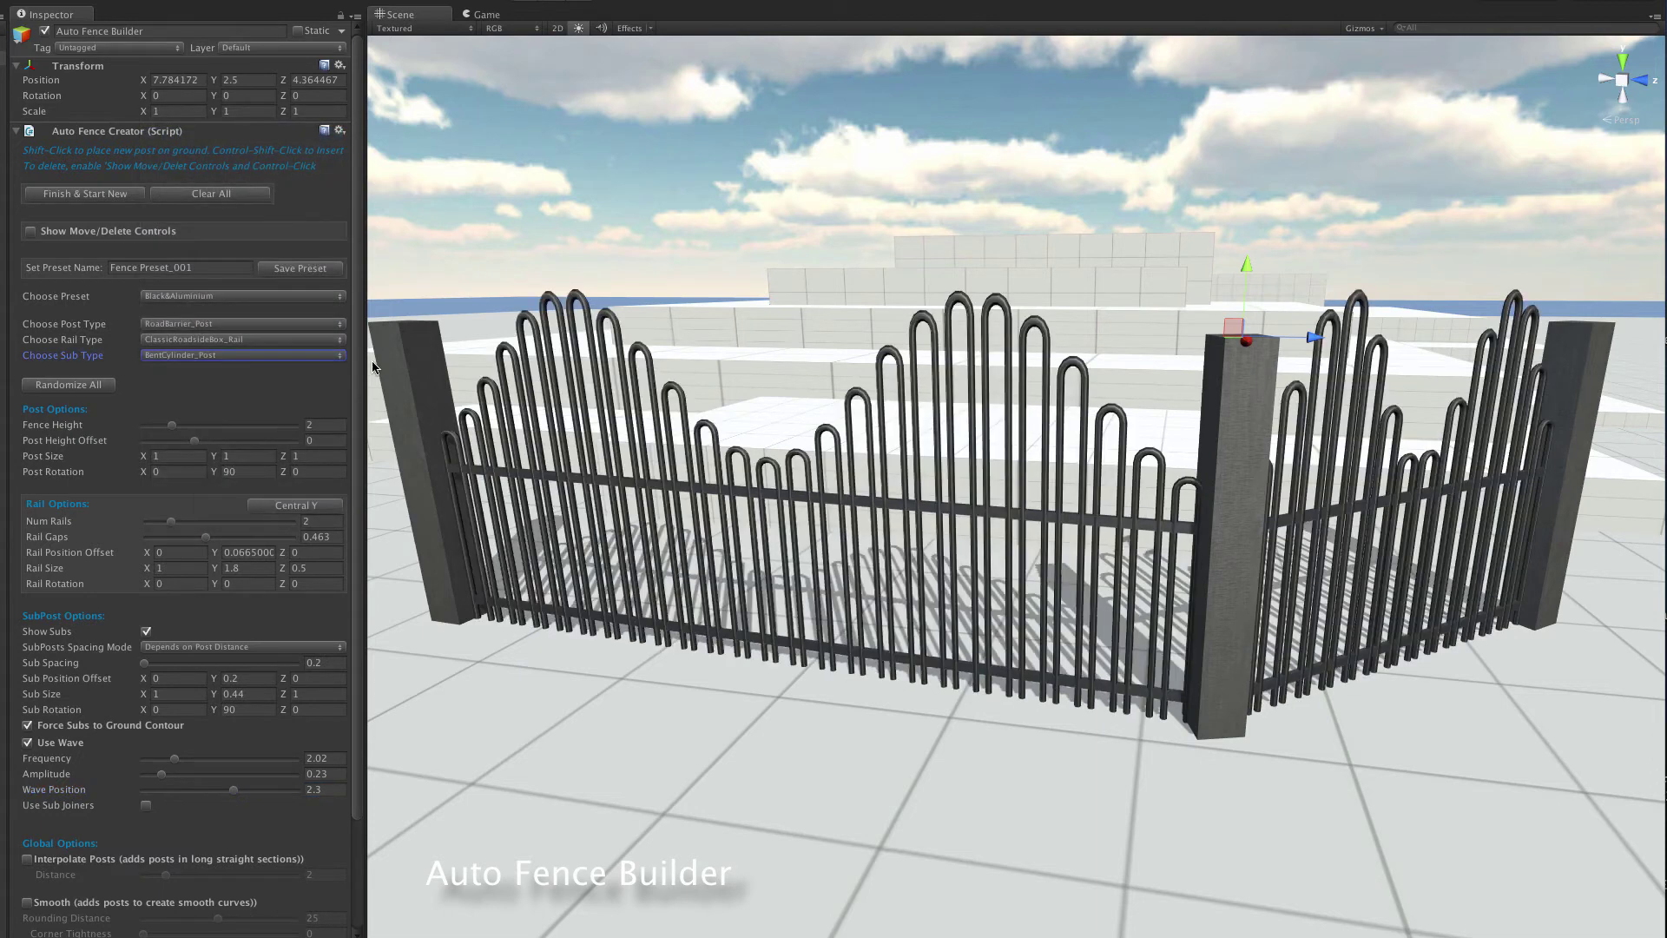
click(254, 709)
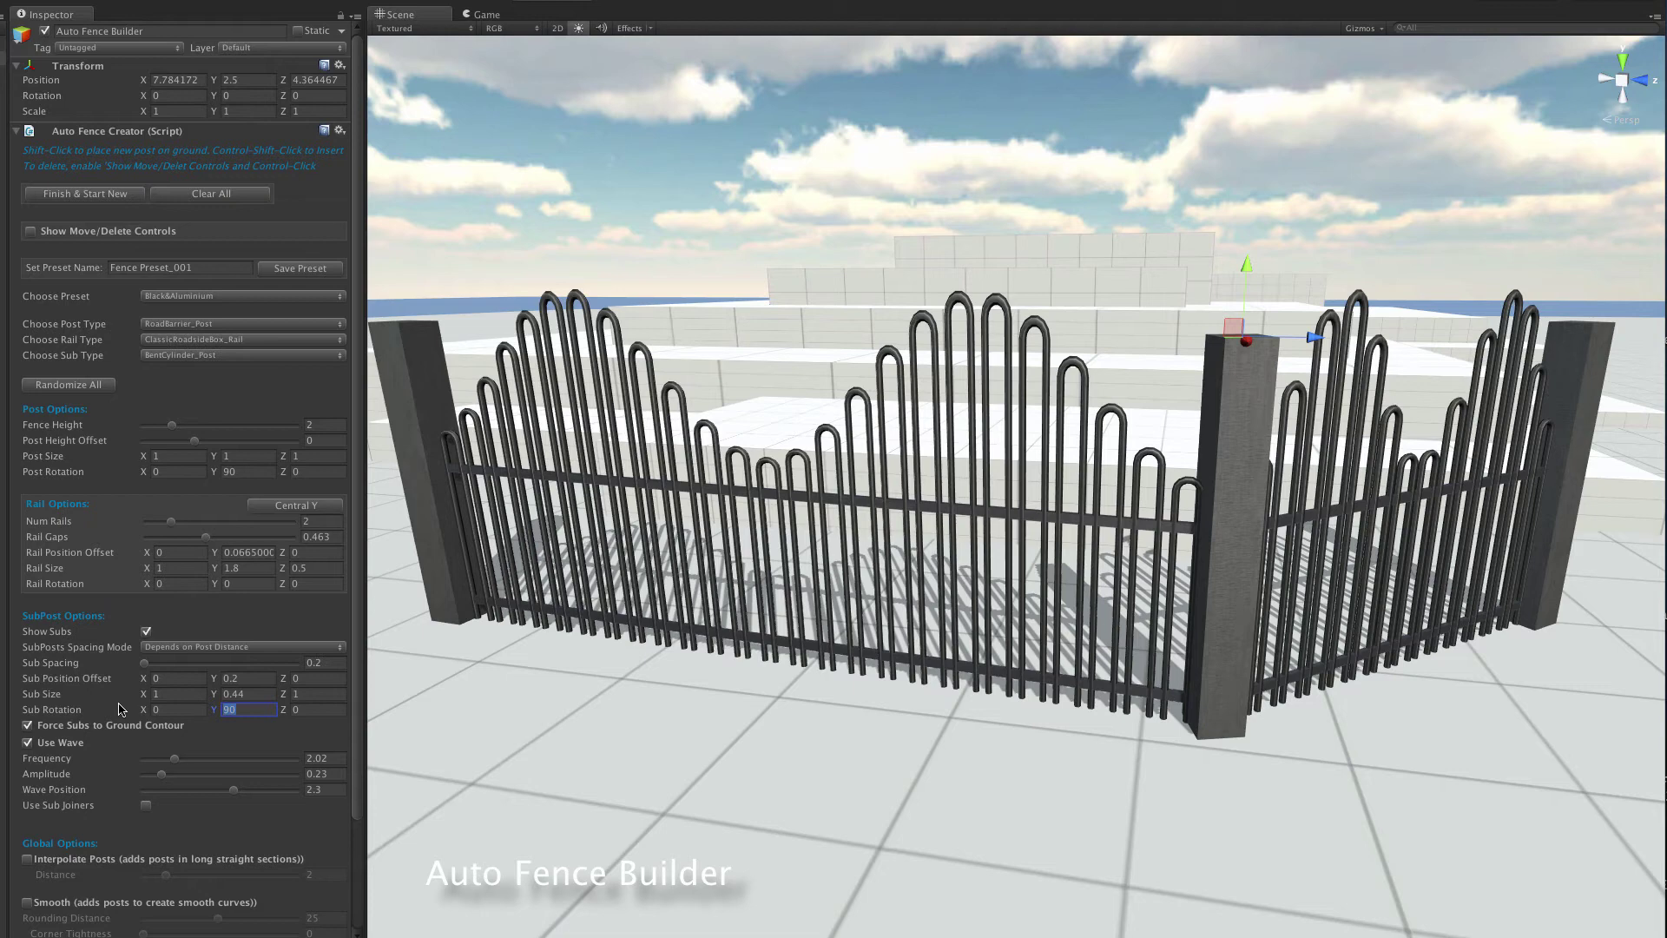
text(0)
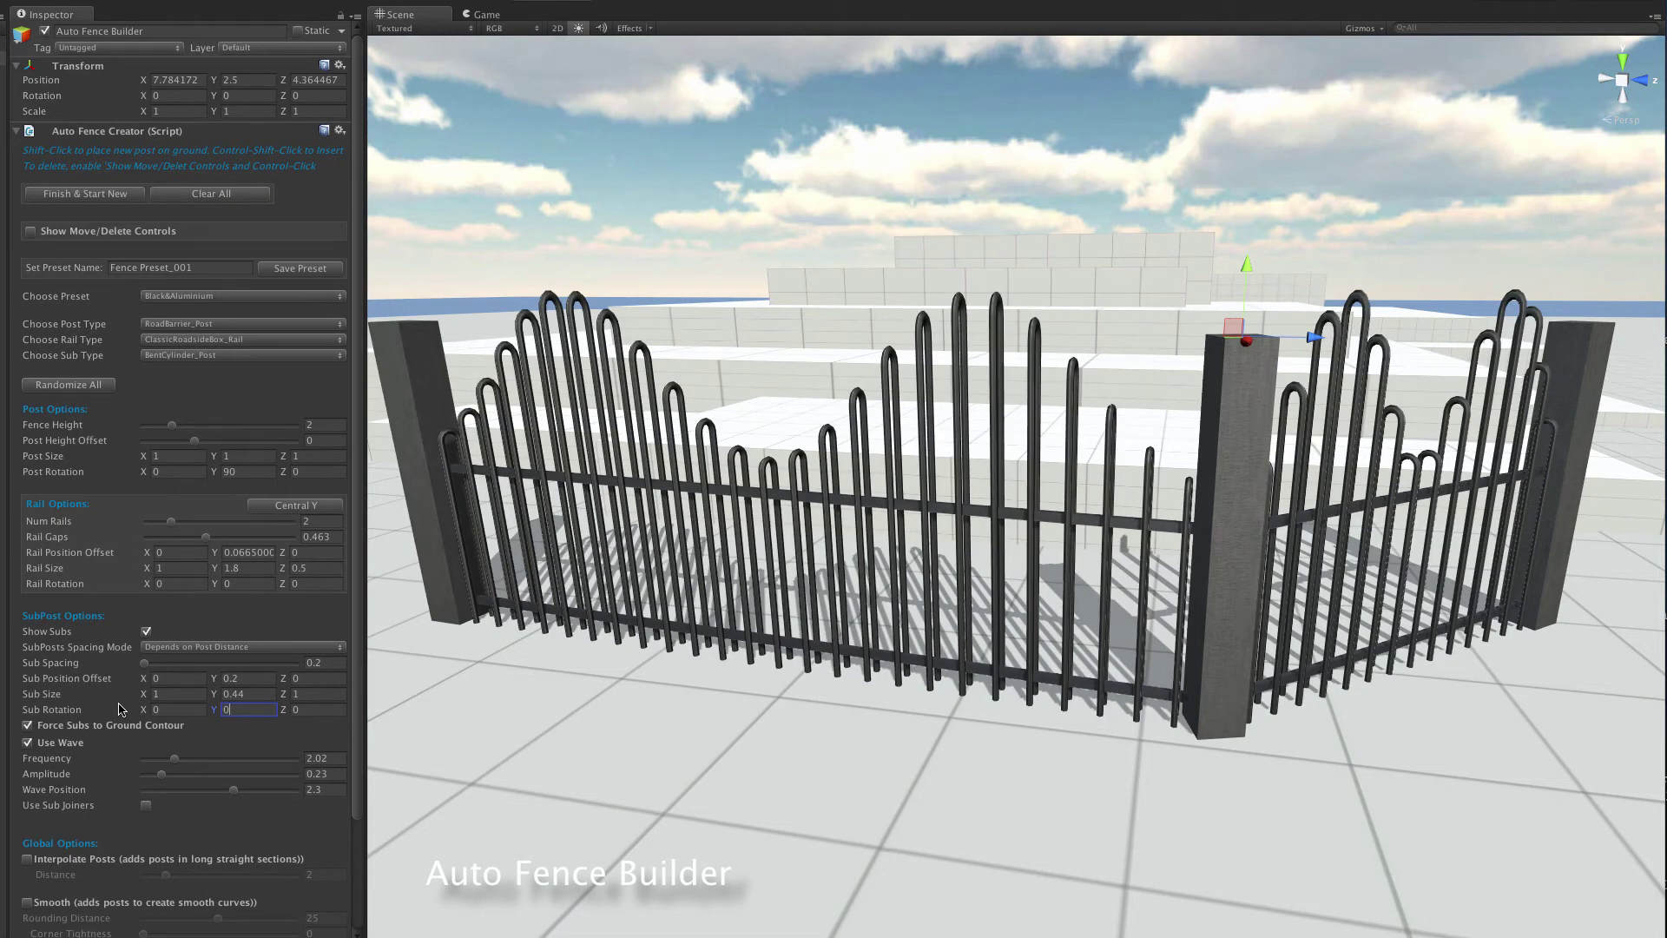
click(212, 356)
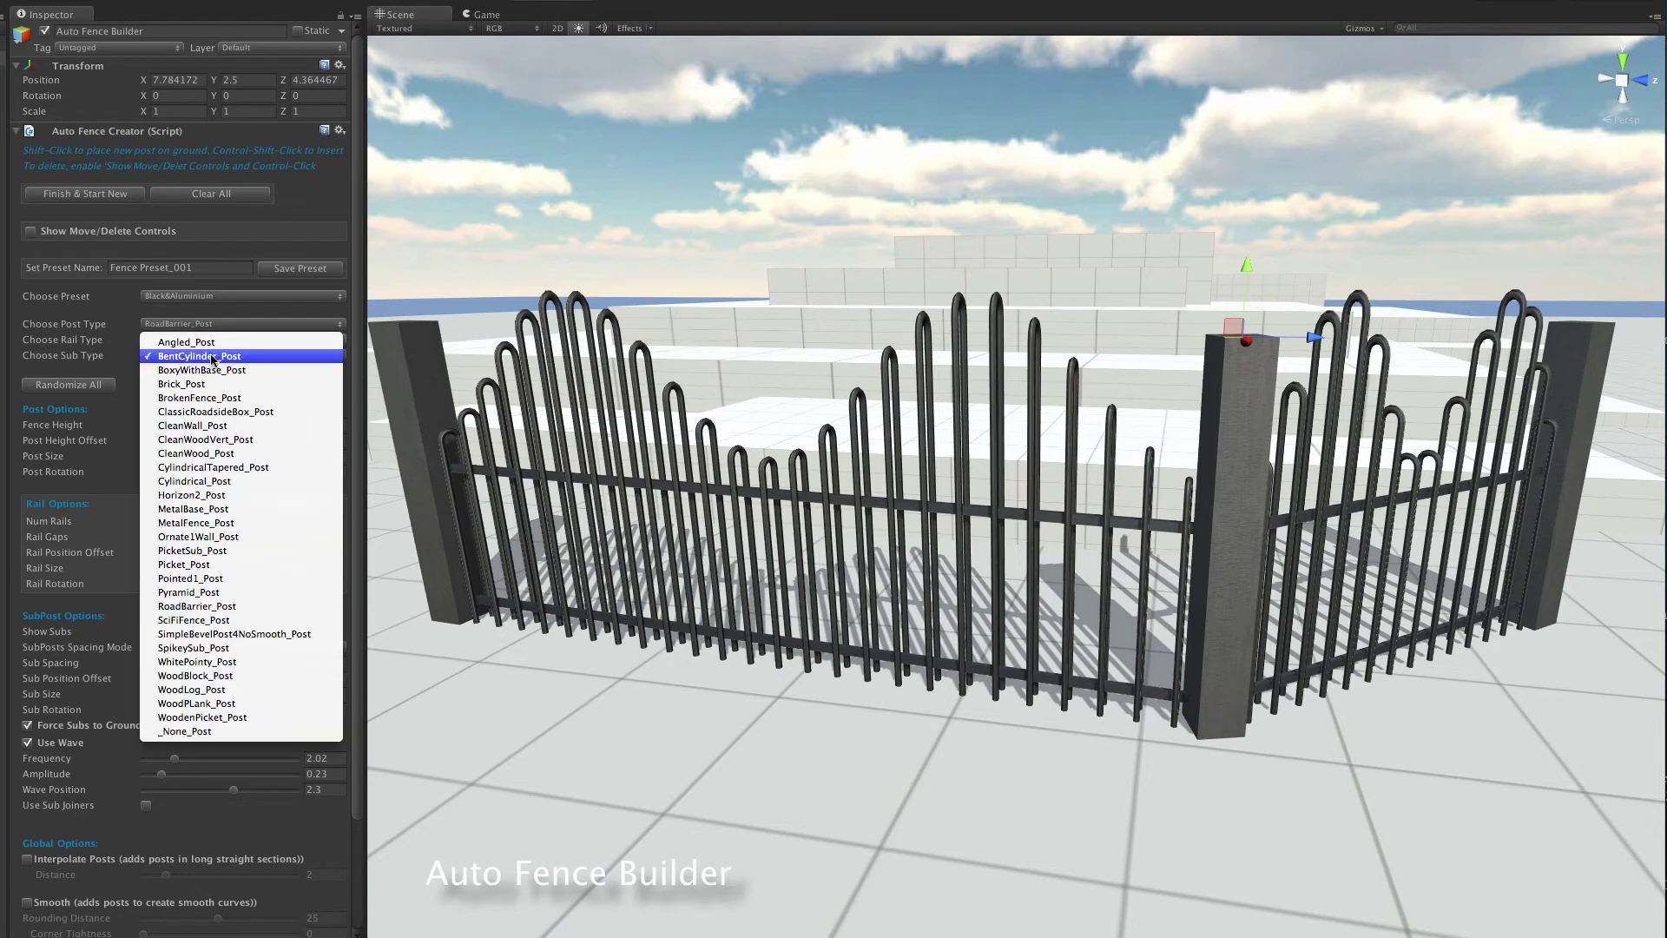
Make subposts MetalFence_Post with spacing 0.8, no wave, Sub Size Y 0.16, Rail Gaps 0.216
click(201, 521)
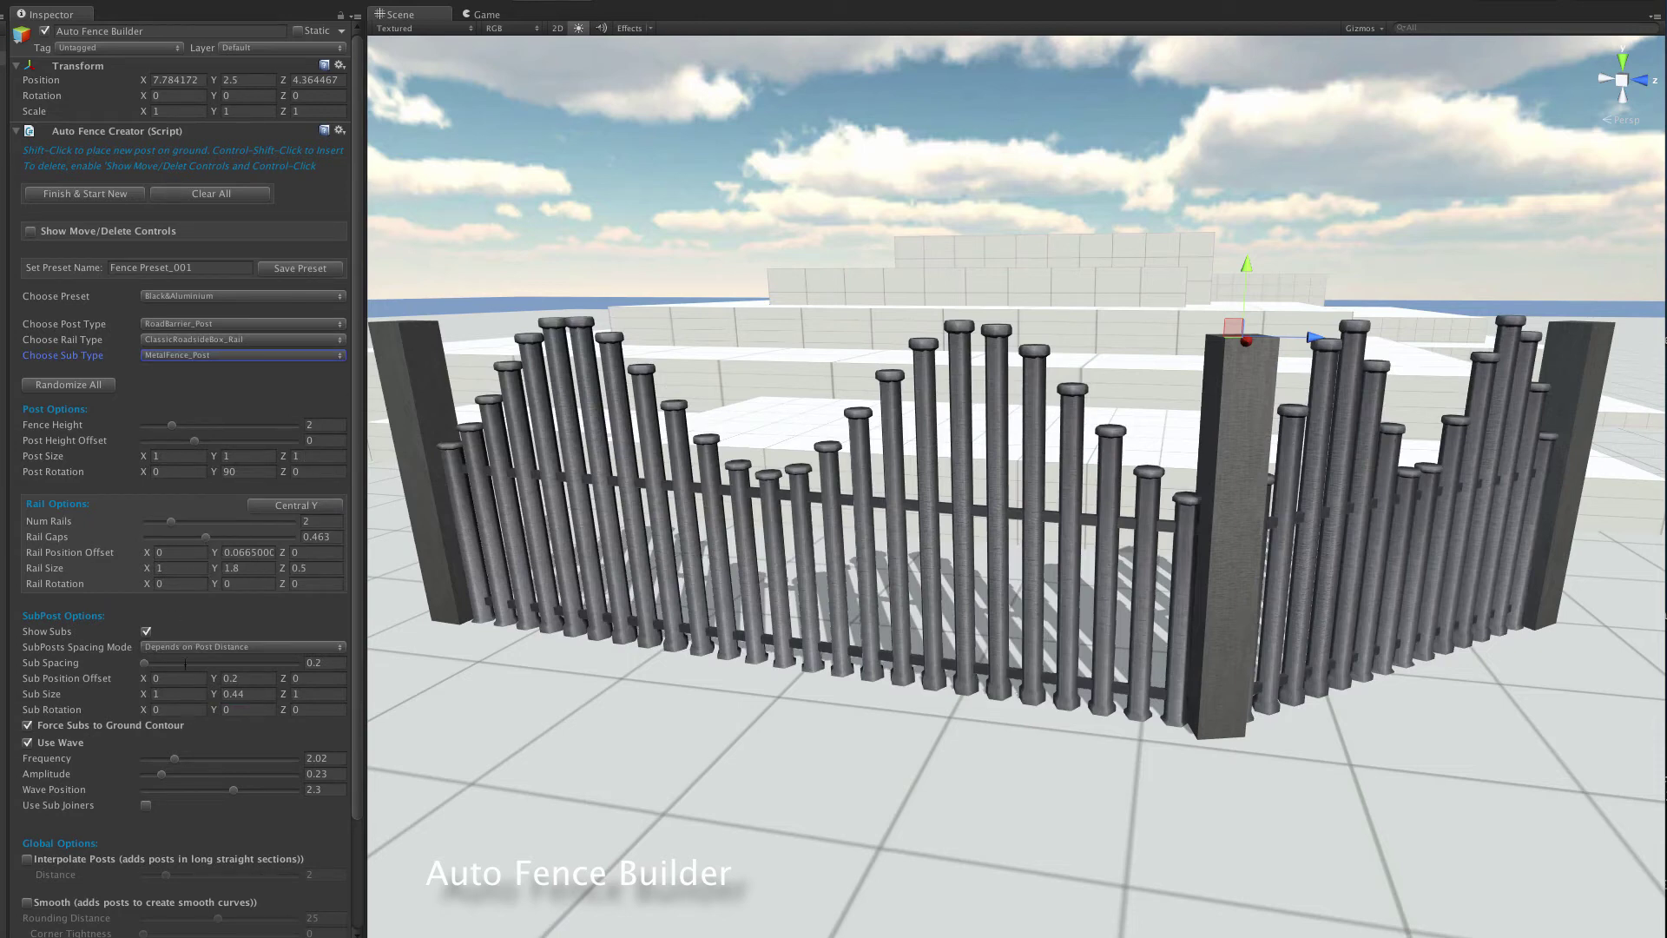
click(152, 662)
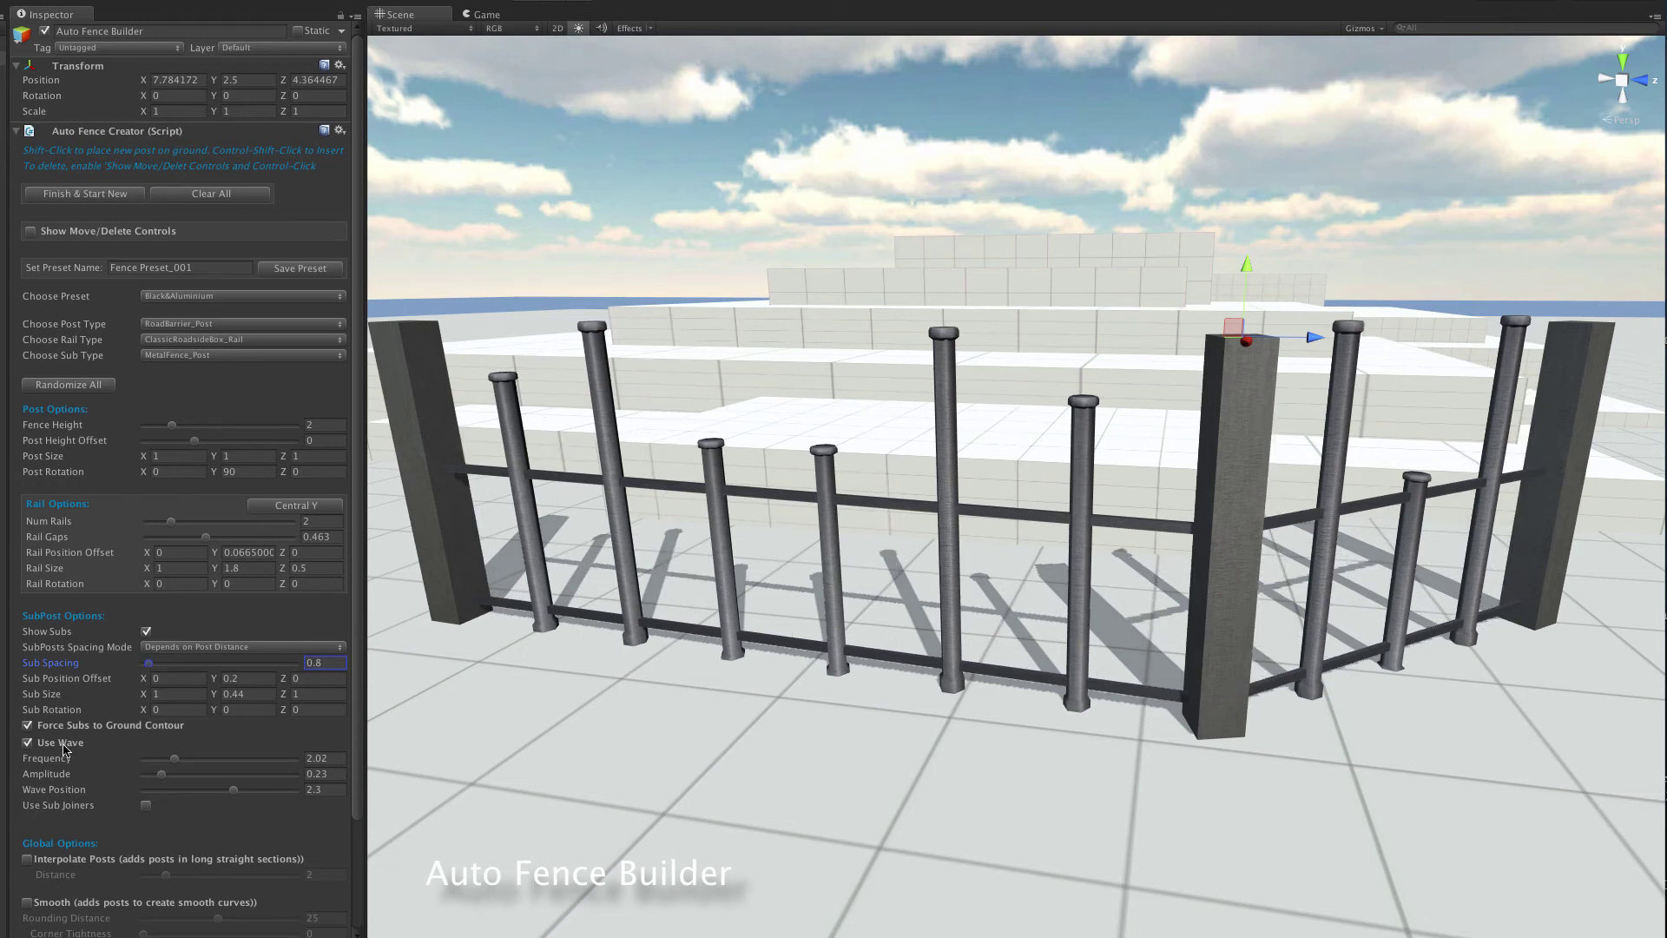
click(29, 744)
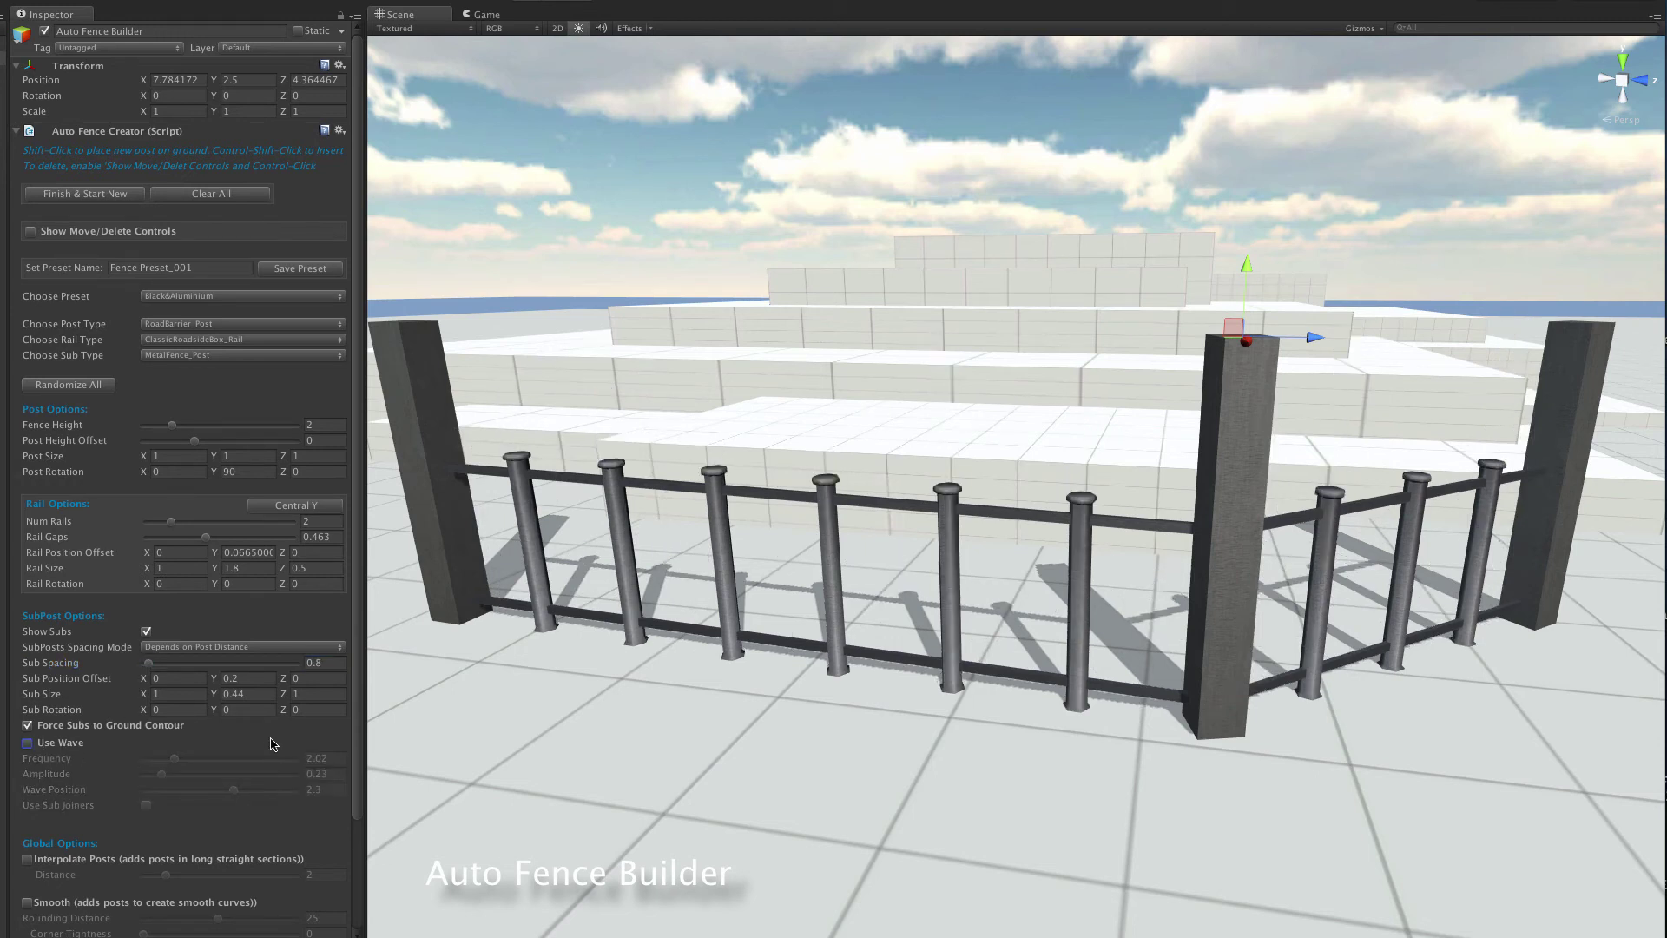
click(216, 696)
drag(216, 699, 204, 700)
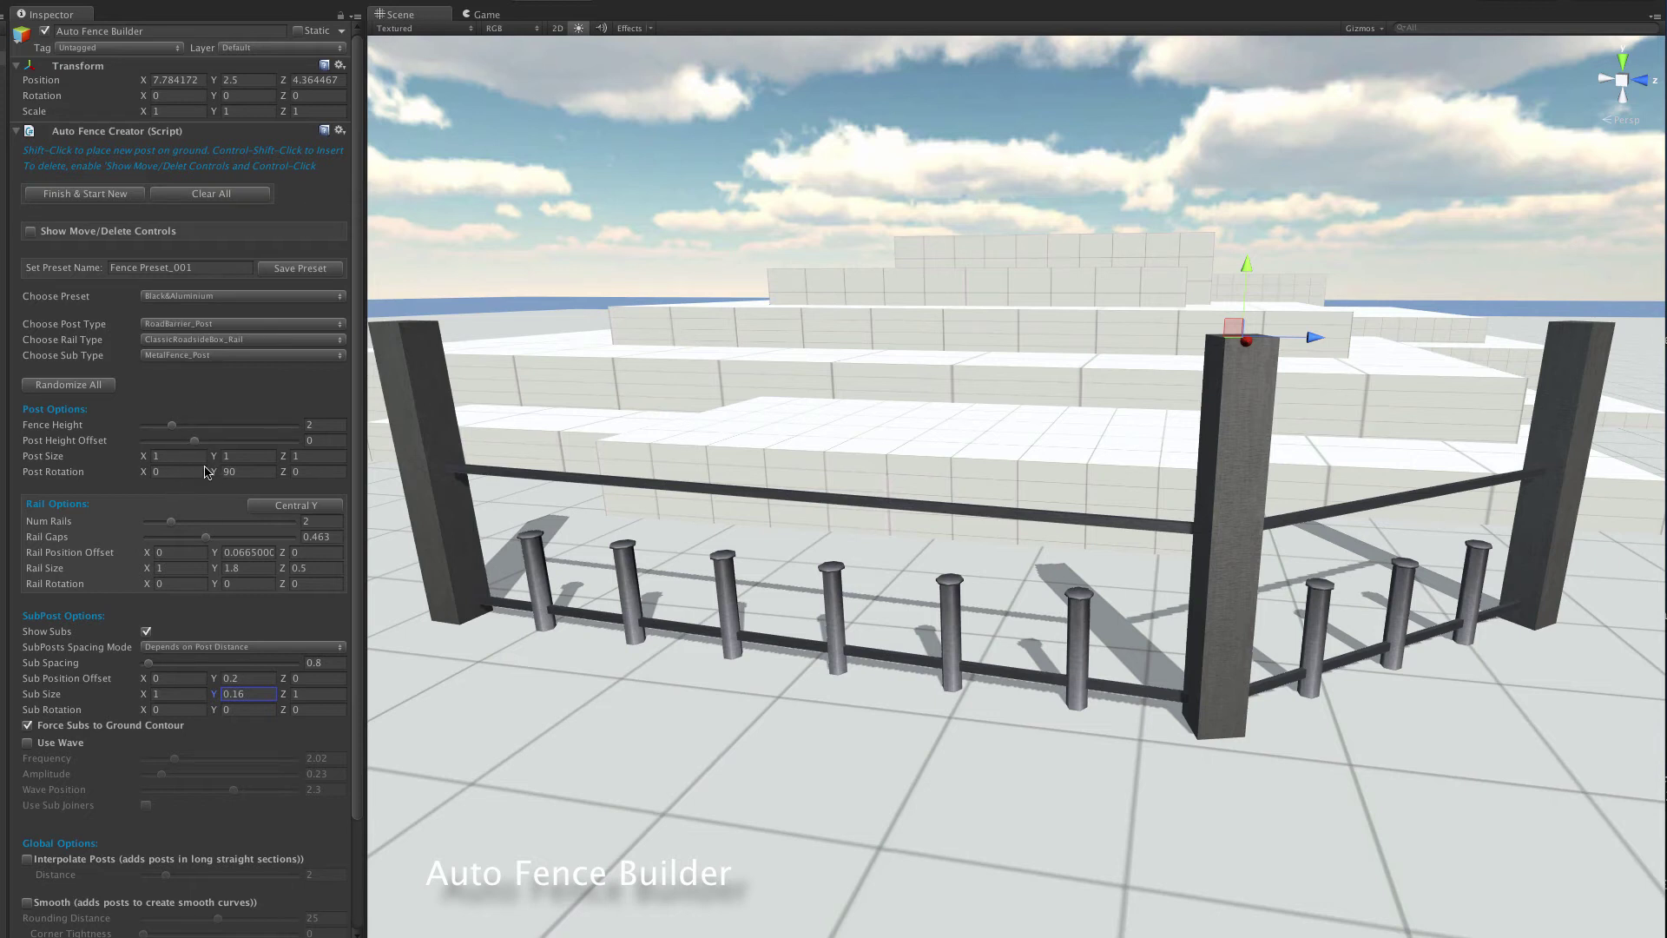
drag(205, 547, 162, 544)
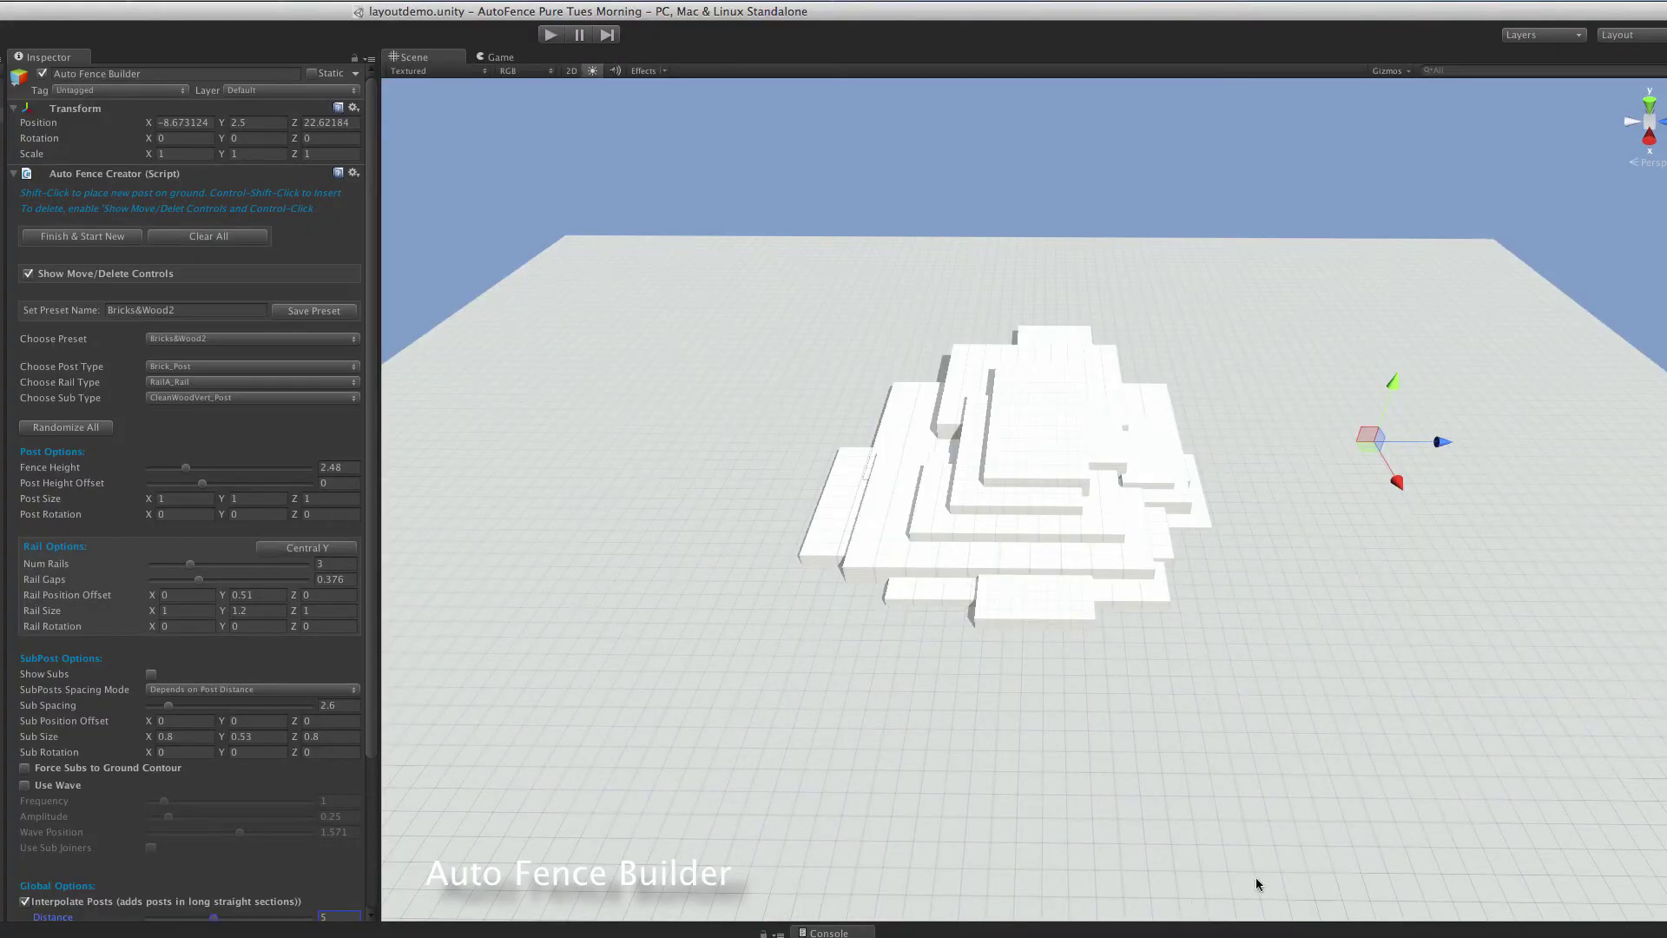
Place five Bricks&Wood2 fence posts around the block terrain, leaving the front open
shift+click(1083, 850)
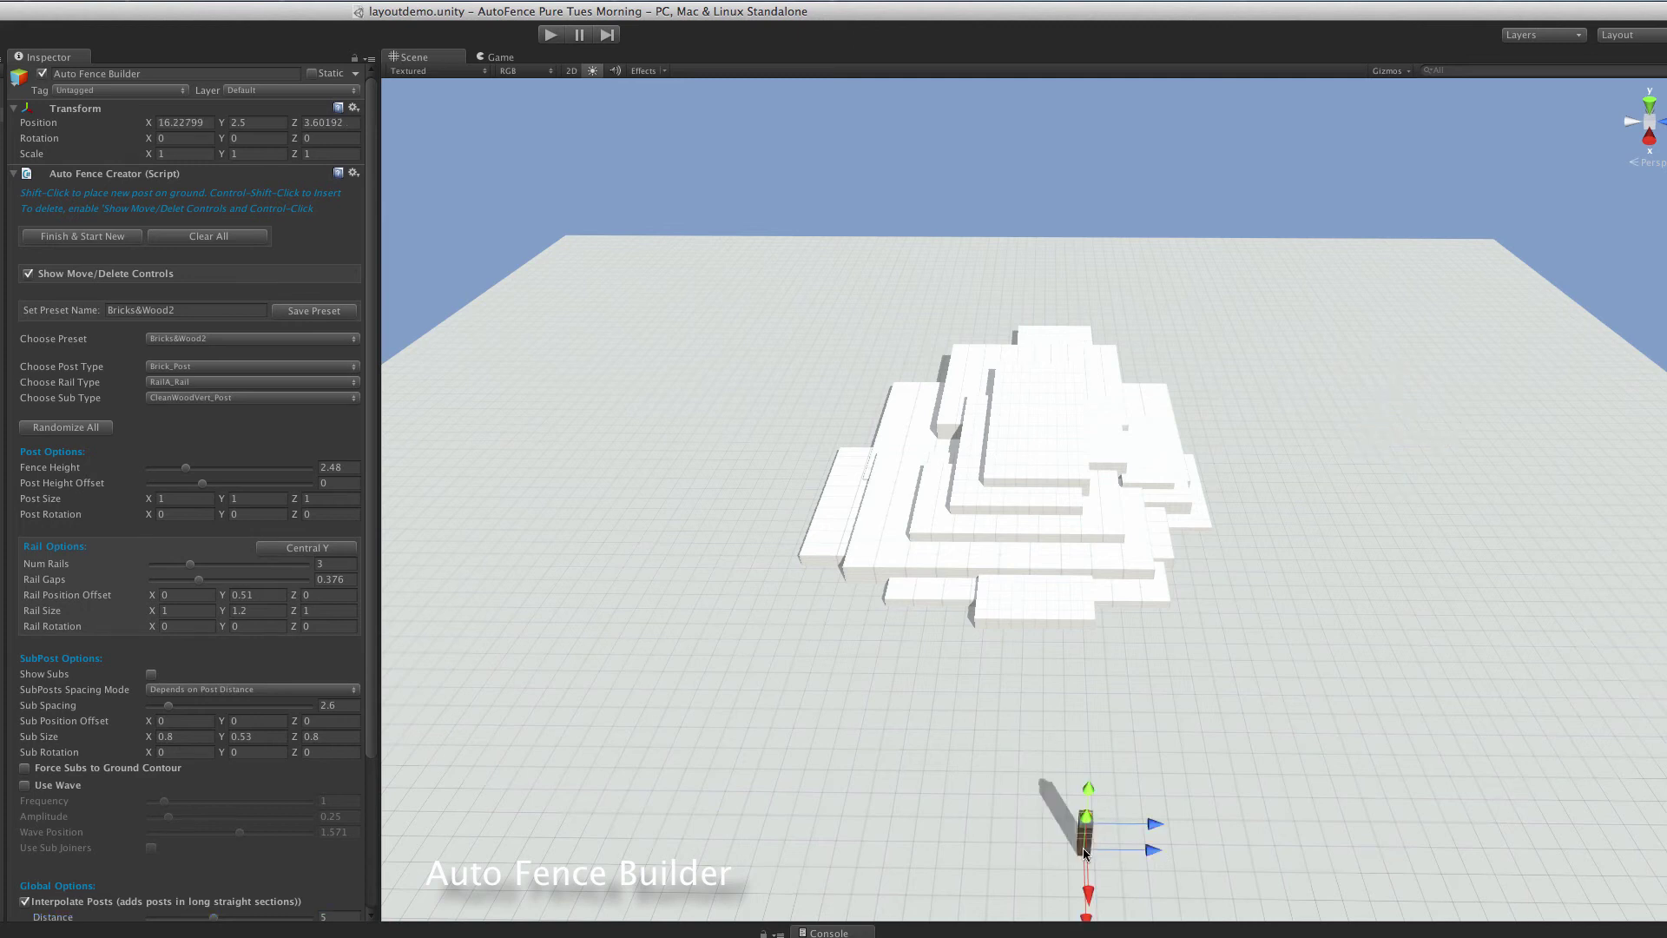
shift+click(1431, 480)
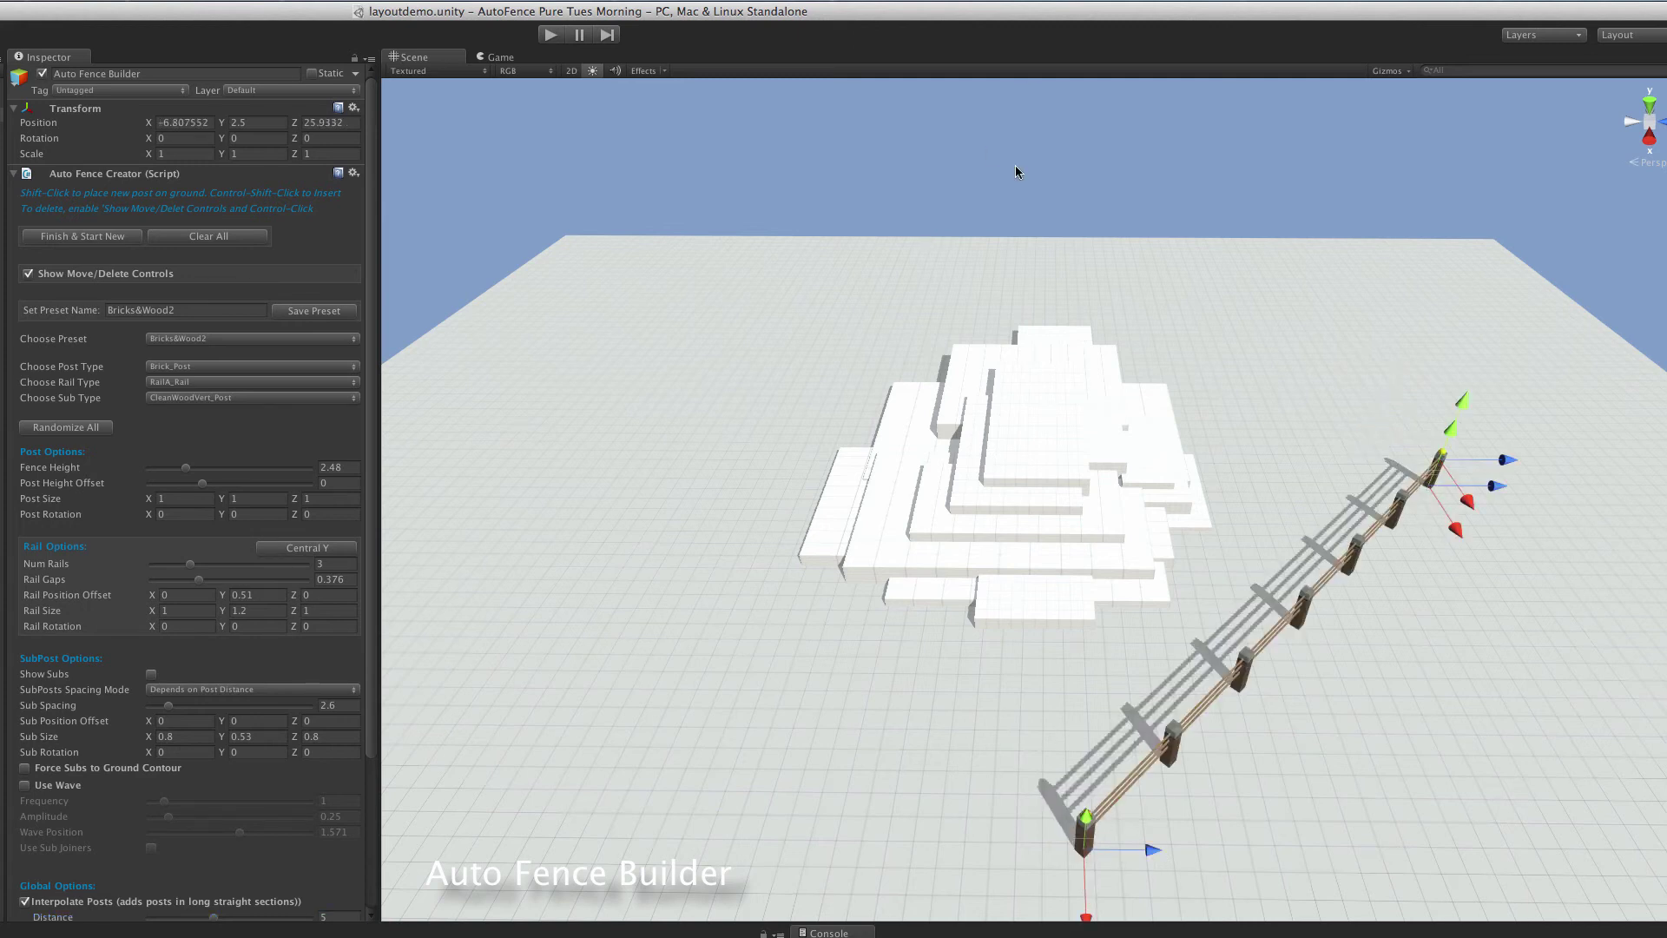
shift+click(1065, 269)
shift+click(653, 423)
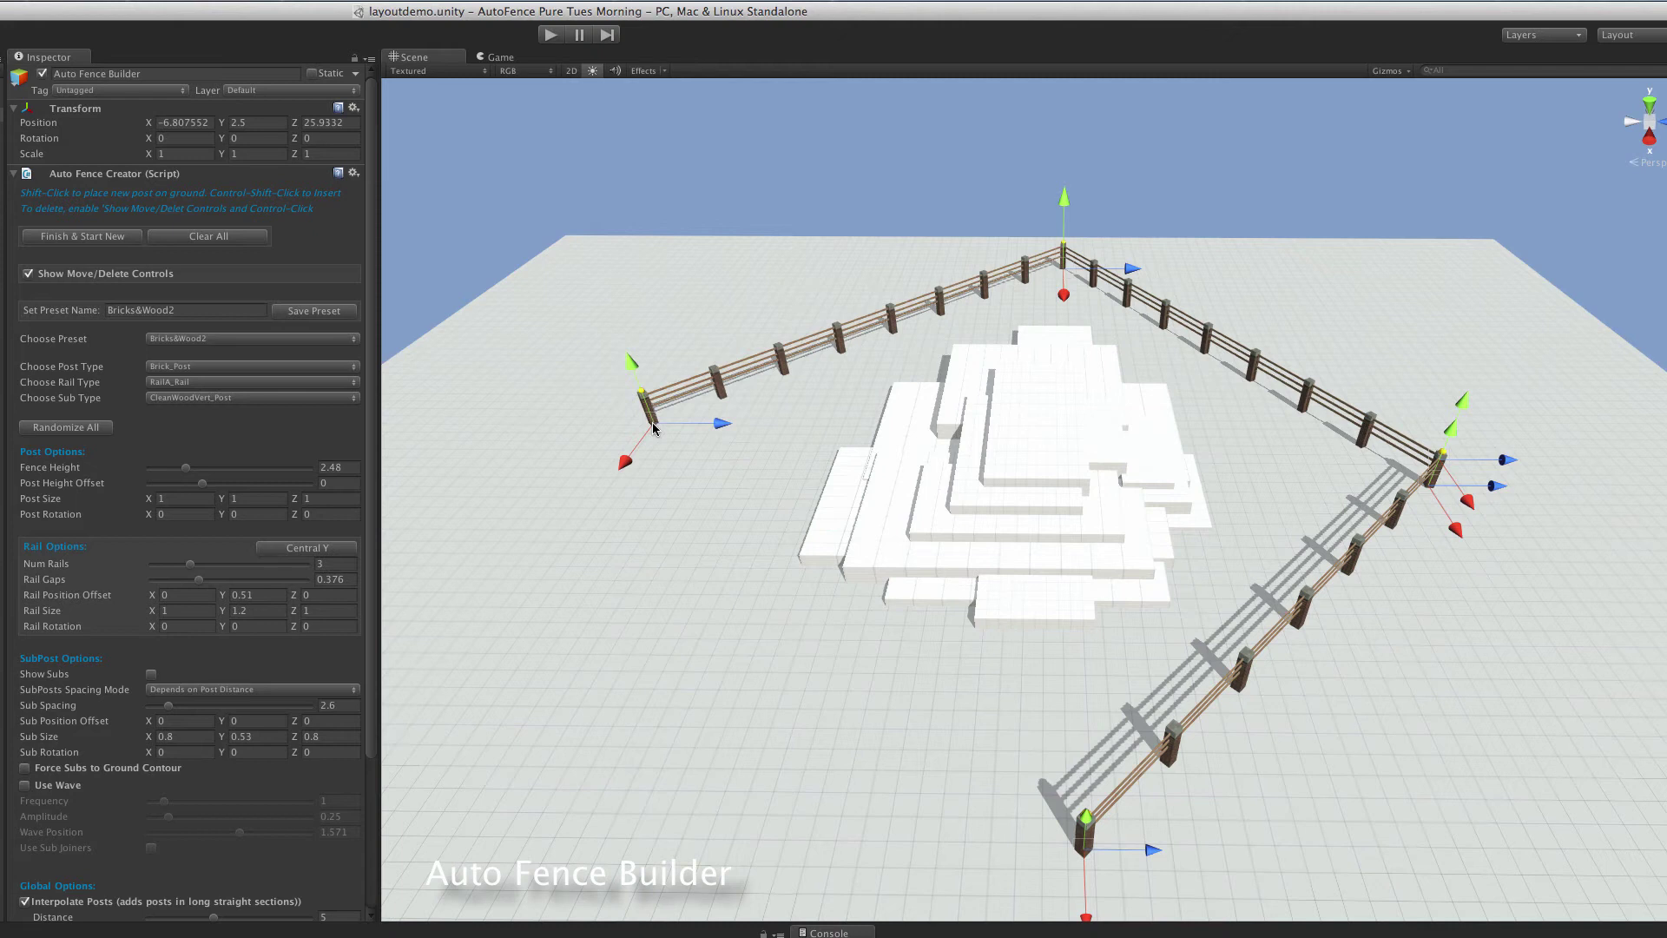
shift+click(725, 676)
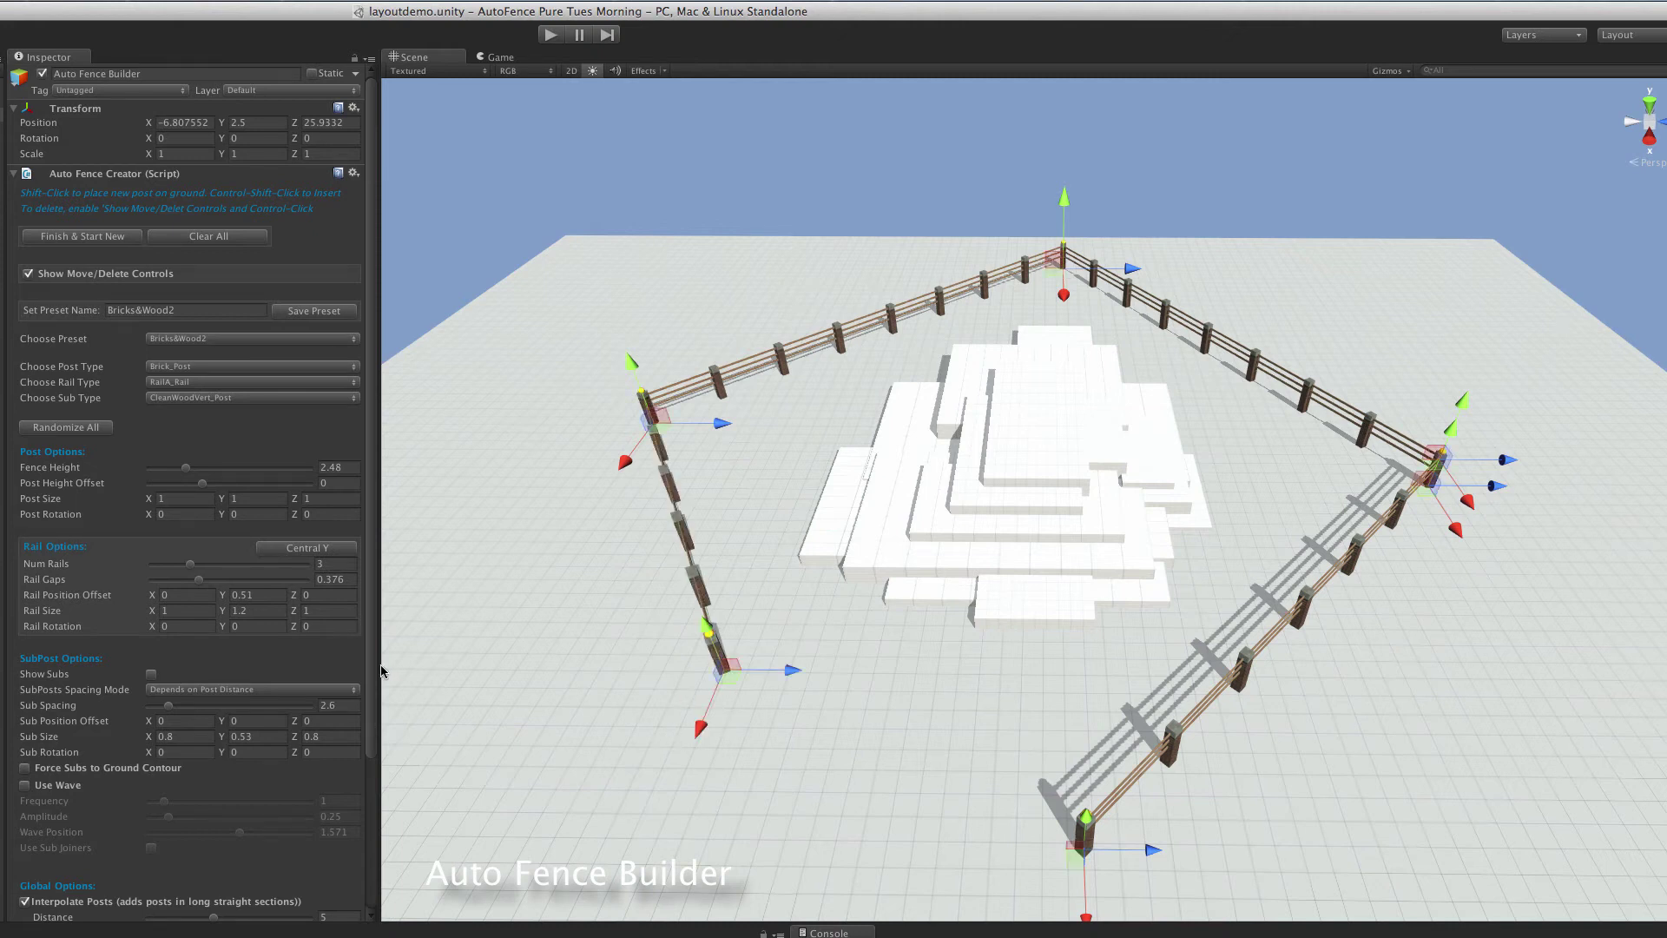
scroll(338, 682, down, 5)
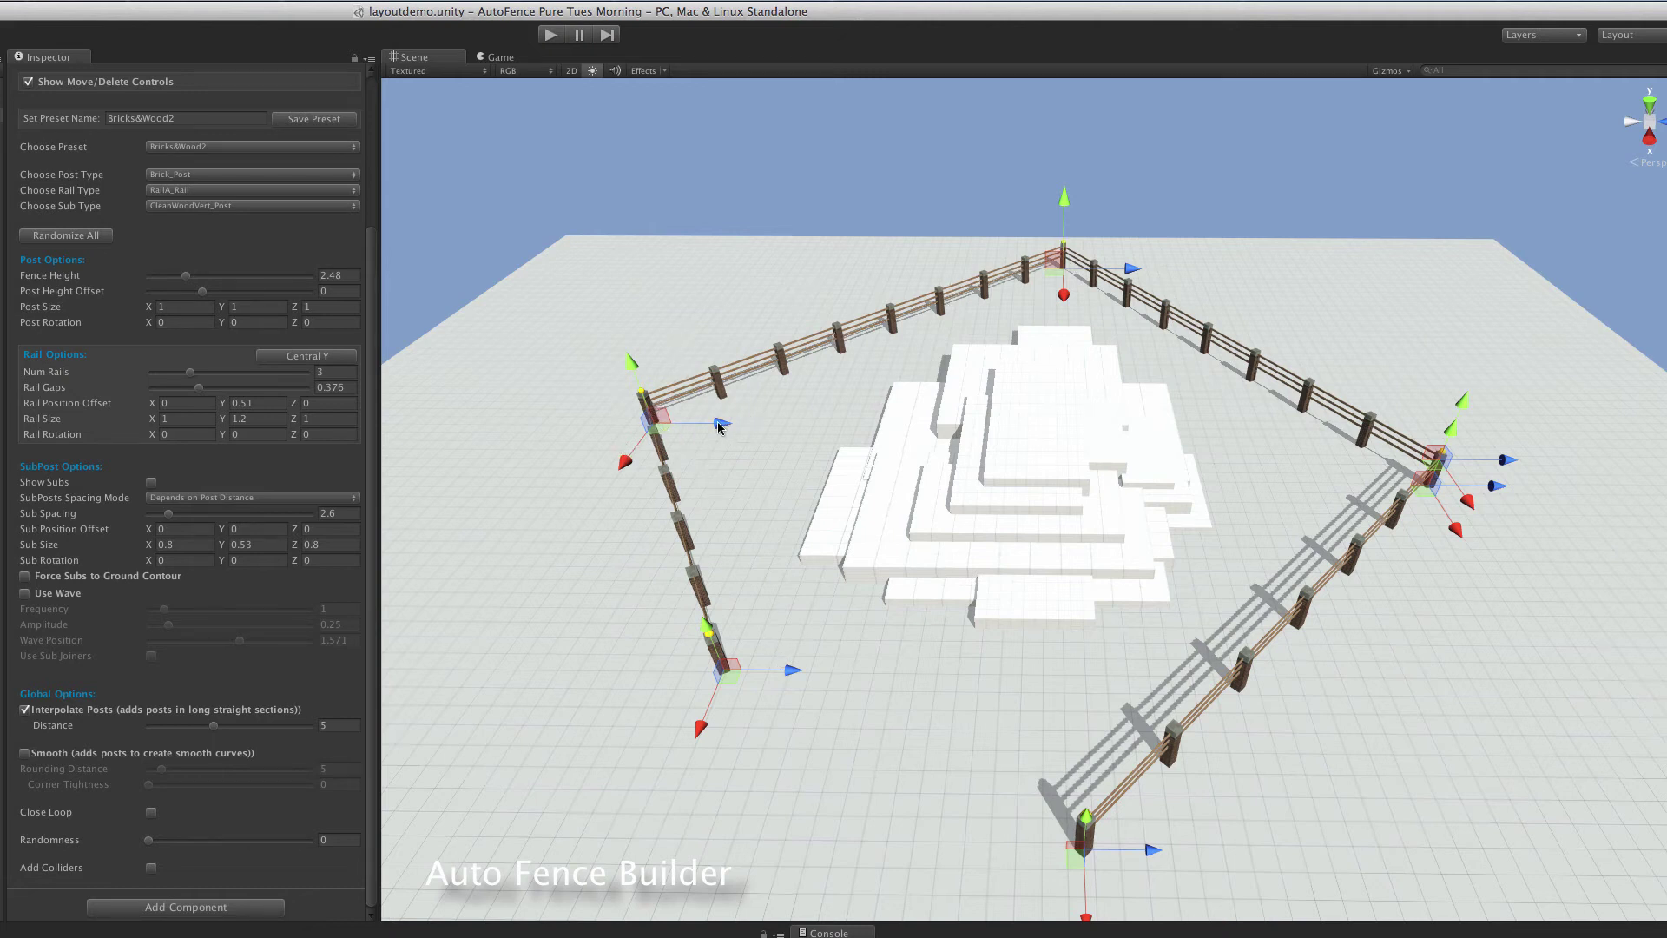
Reshape the left corner by moving and deleting its post, then inserting a new one and pulling it left
mouse_move(722, 423)
mouse_down()
mouse_move(779, 431)
mouse_move(664, 425)
mouse_move(730, 425)
mouse_up()
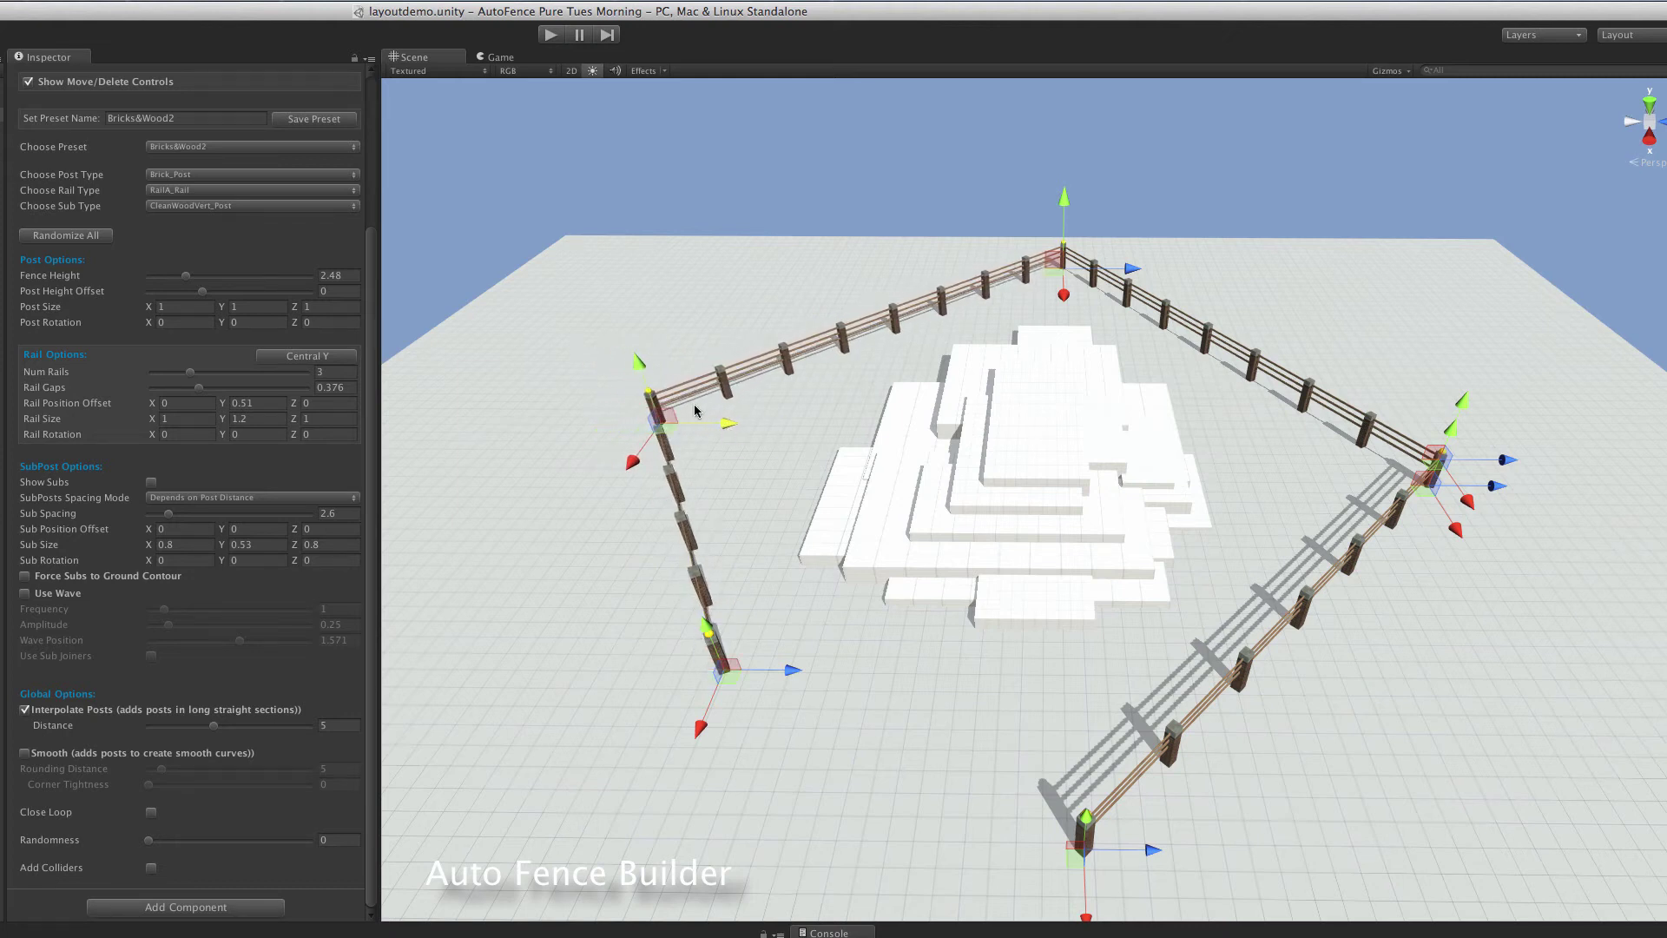
click(649, 397)
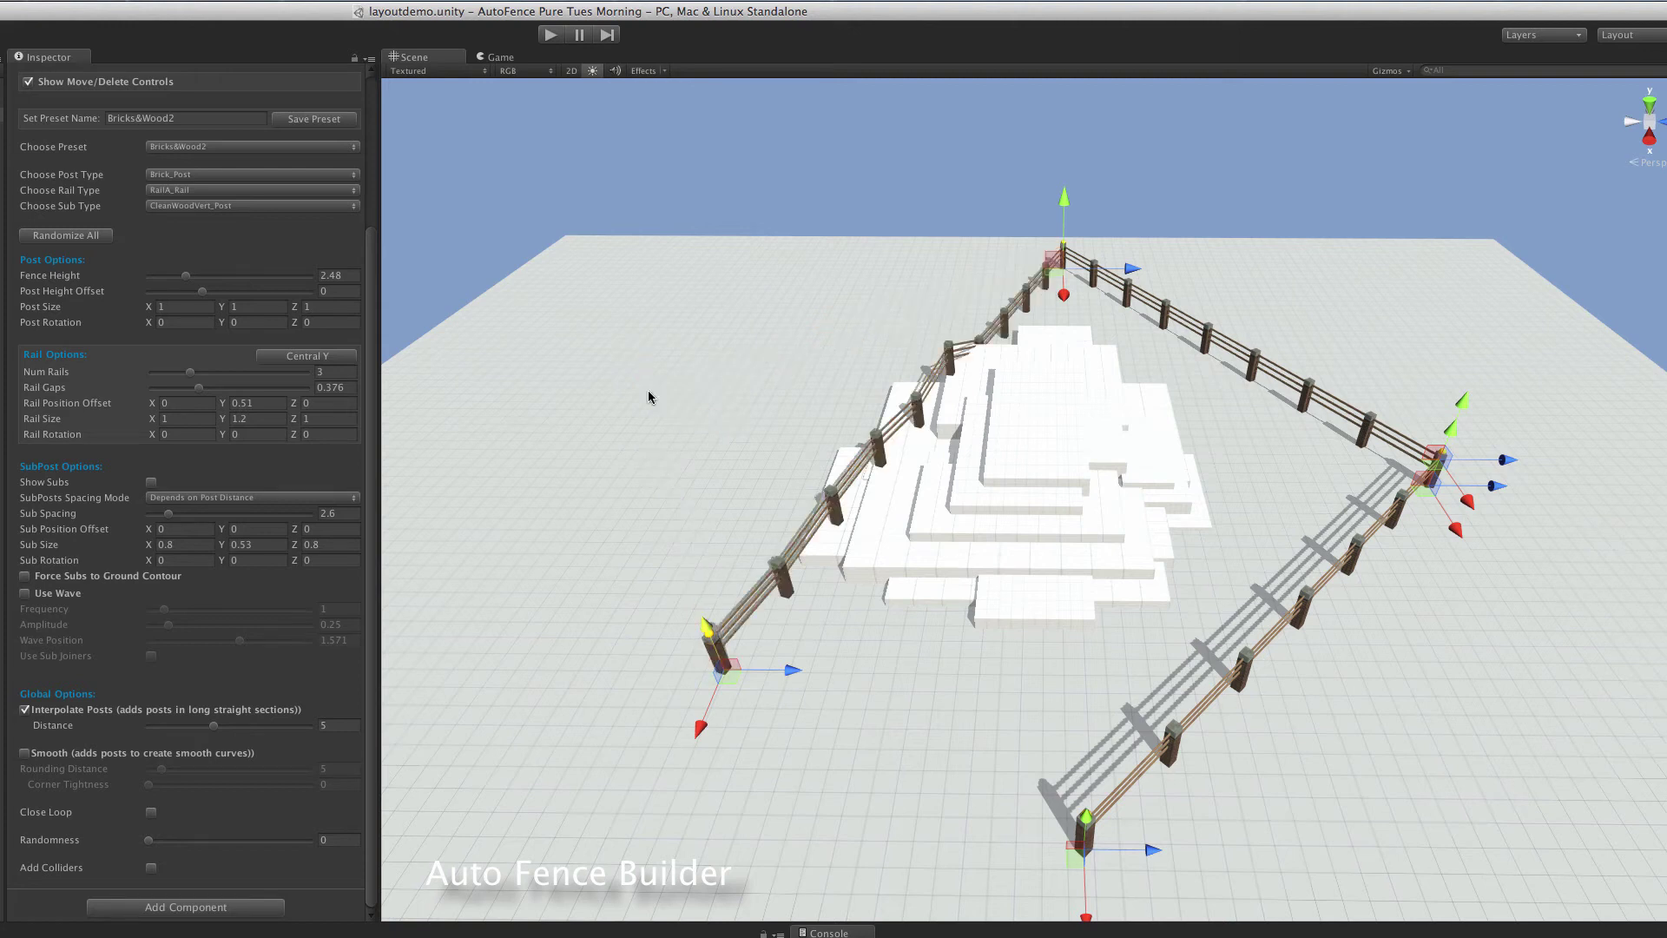
click(921, 419)
drag(987, 423, 723, 408)
scroll(143, 456, up, 5)
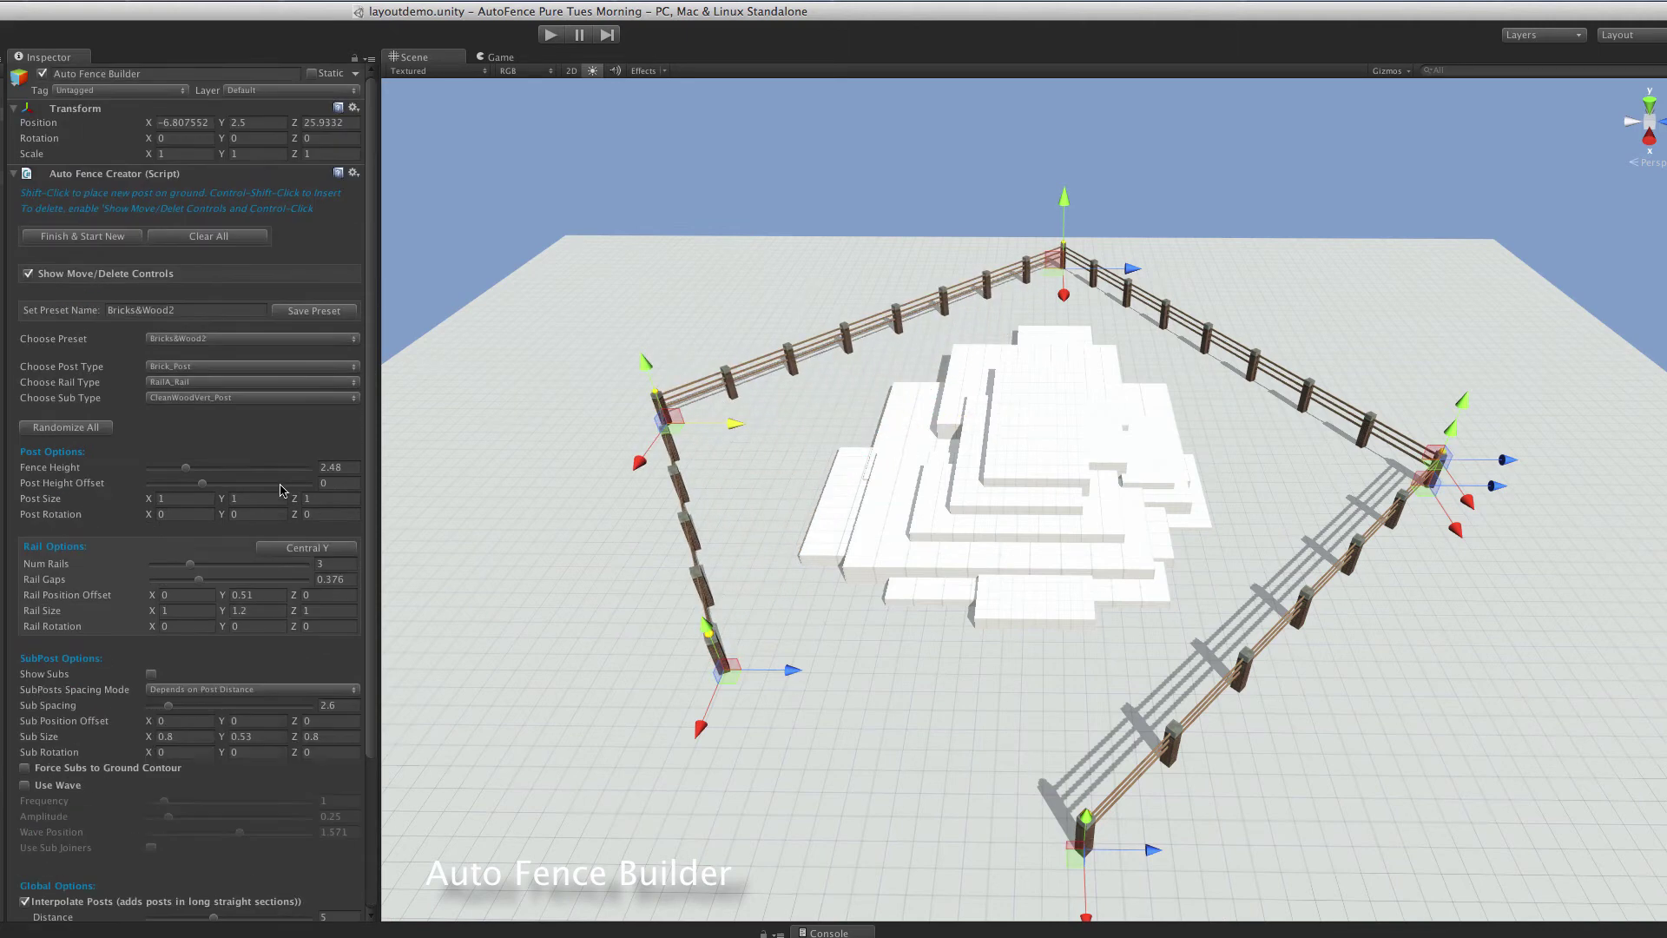
Hide the post move handles, then enable Smooth and Close Loop in Global Options
click(29, 274)
click(29, 274)
click(29, 274)
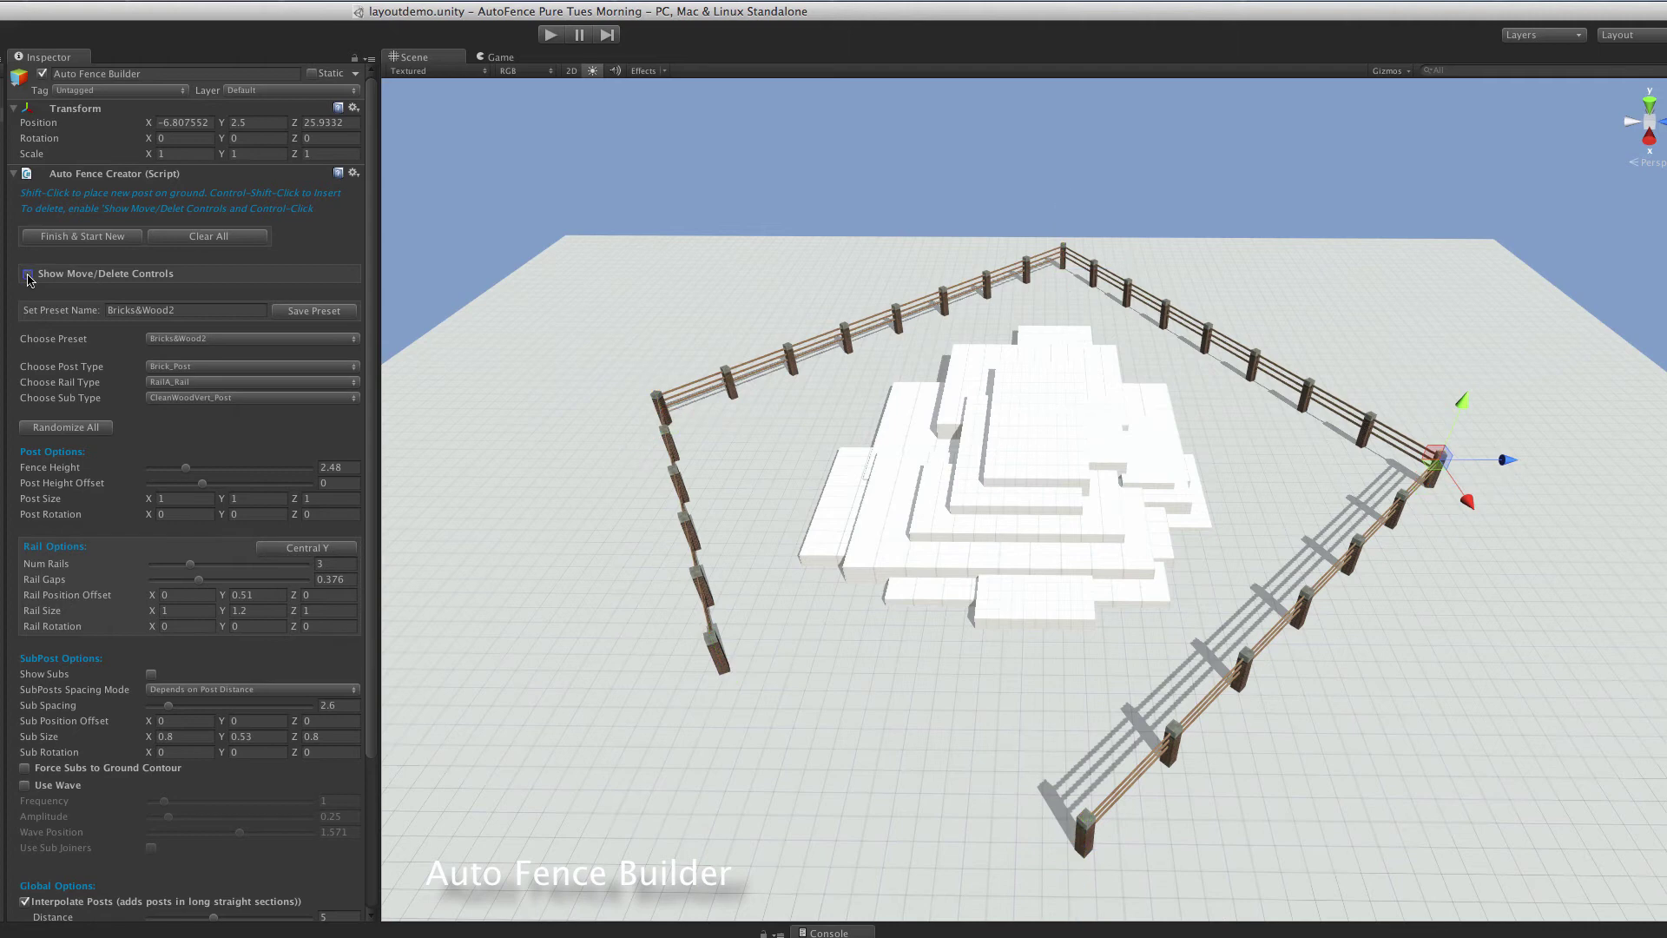
scroll(221, 421, down, 5)
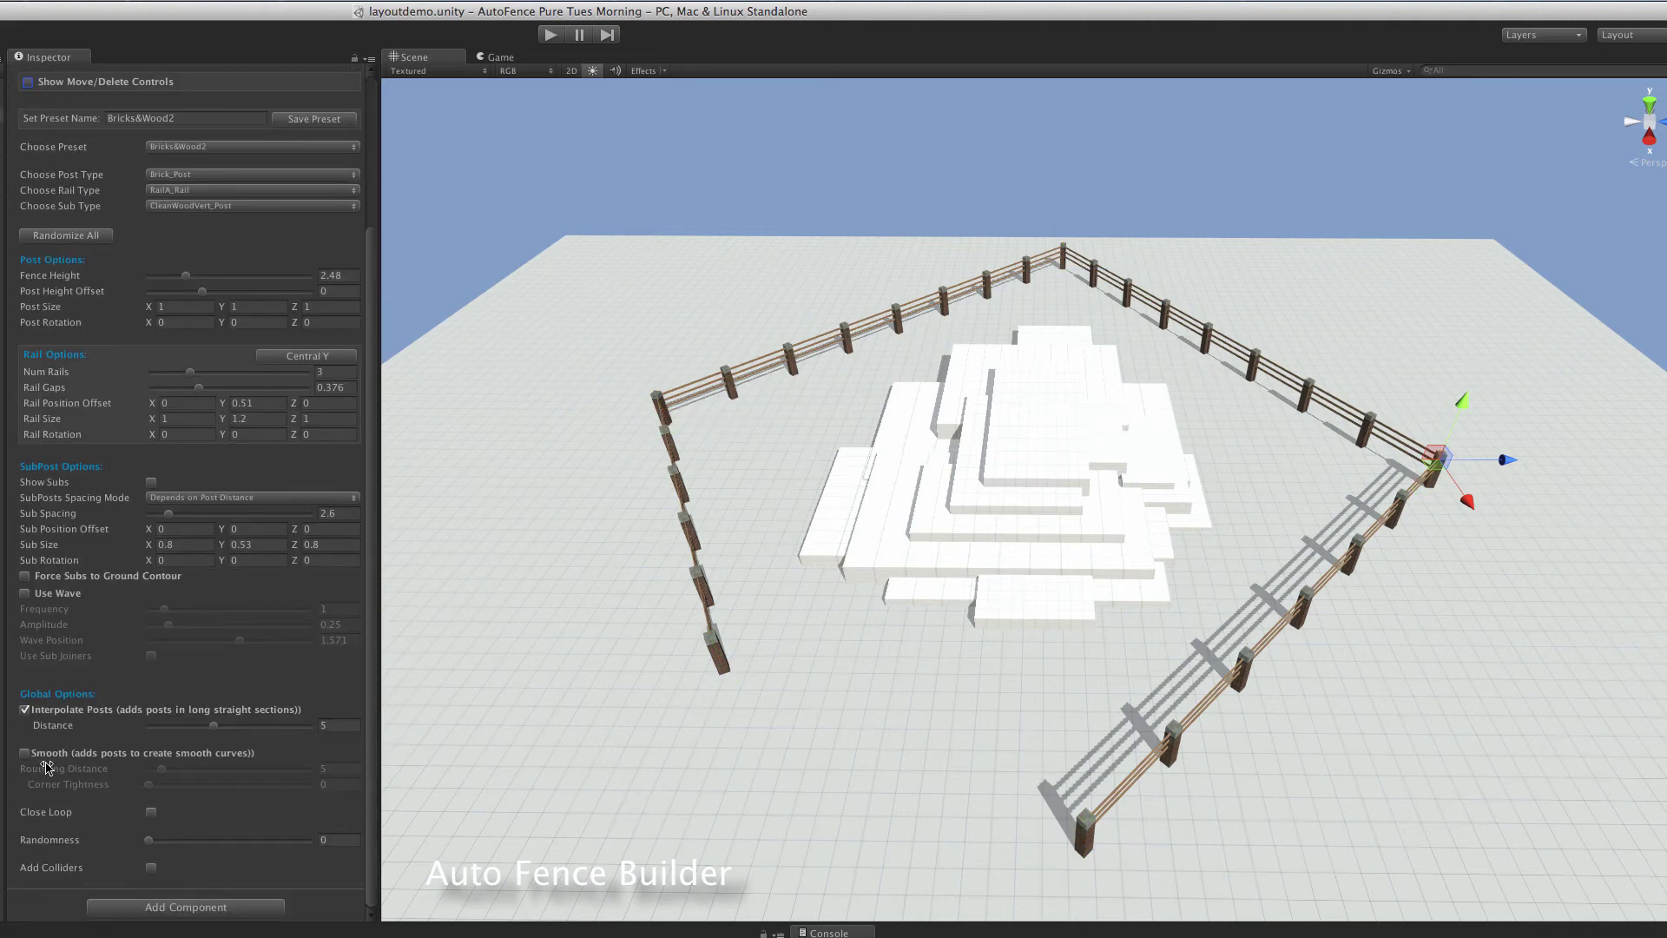
click(25, 754)
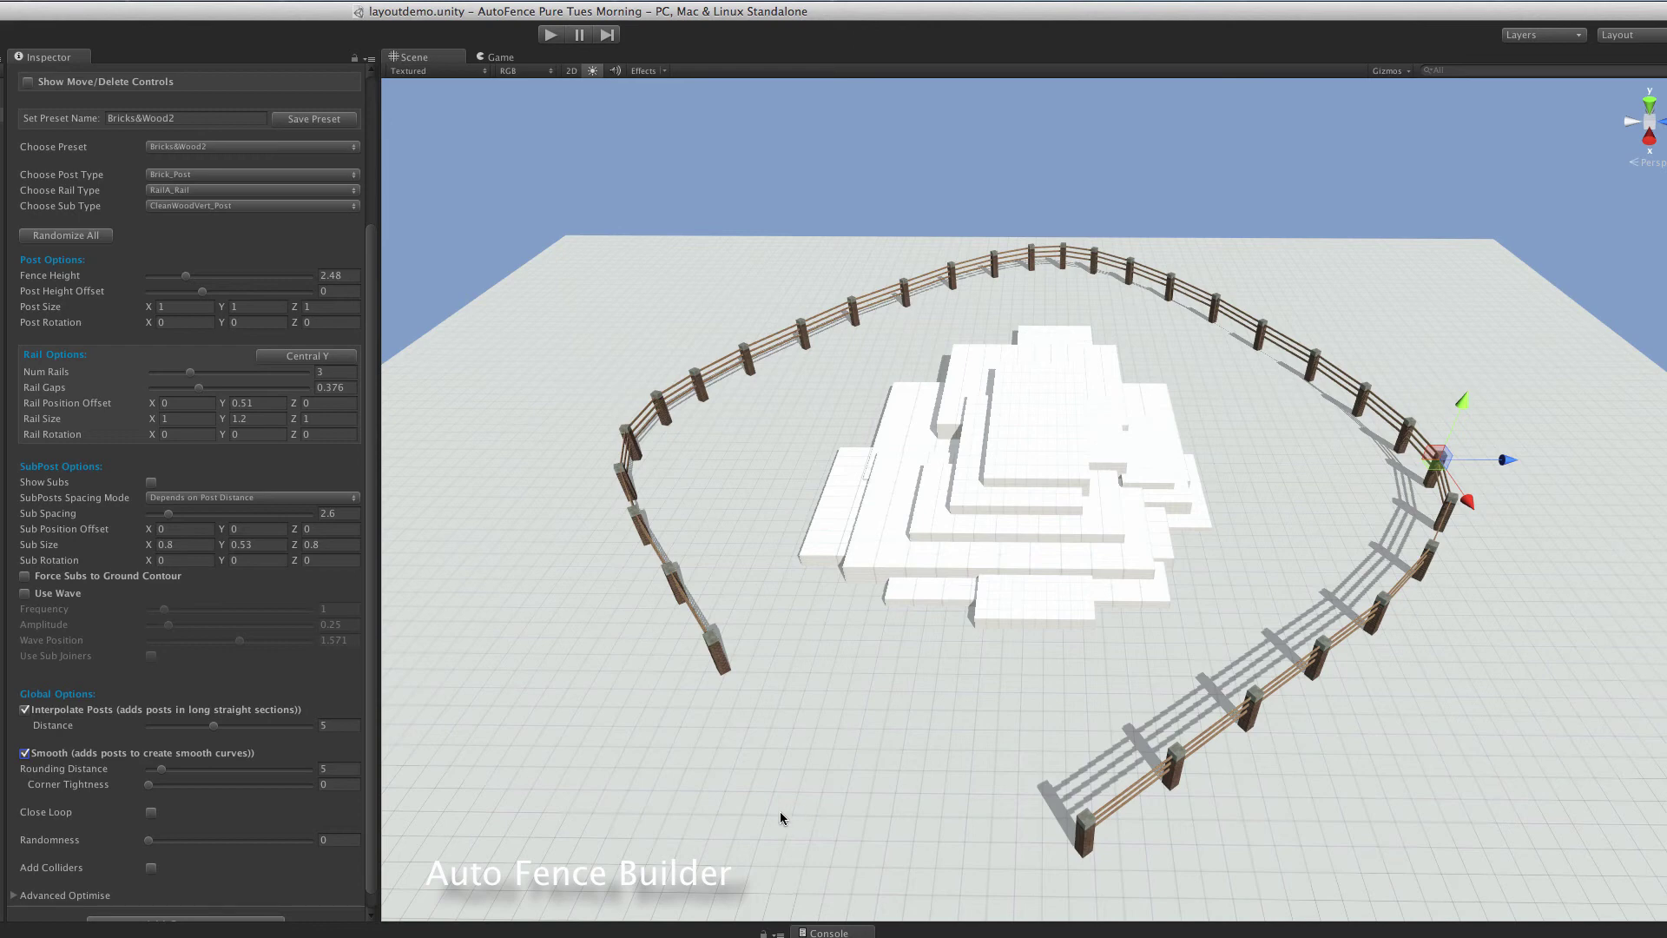
scroll(180, 782, down, 1)
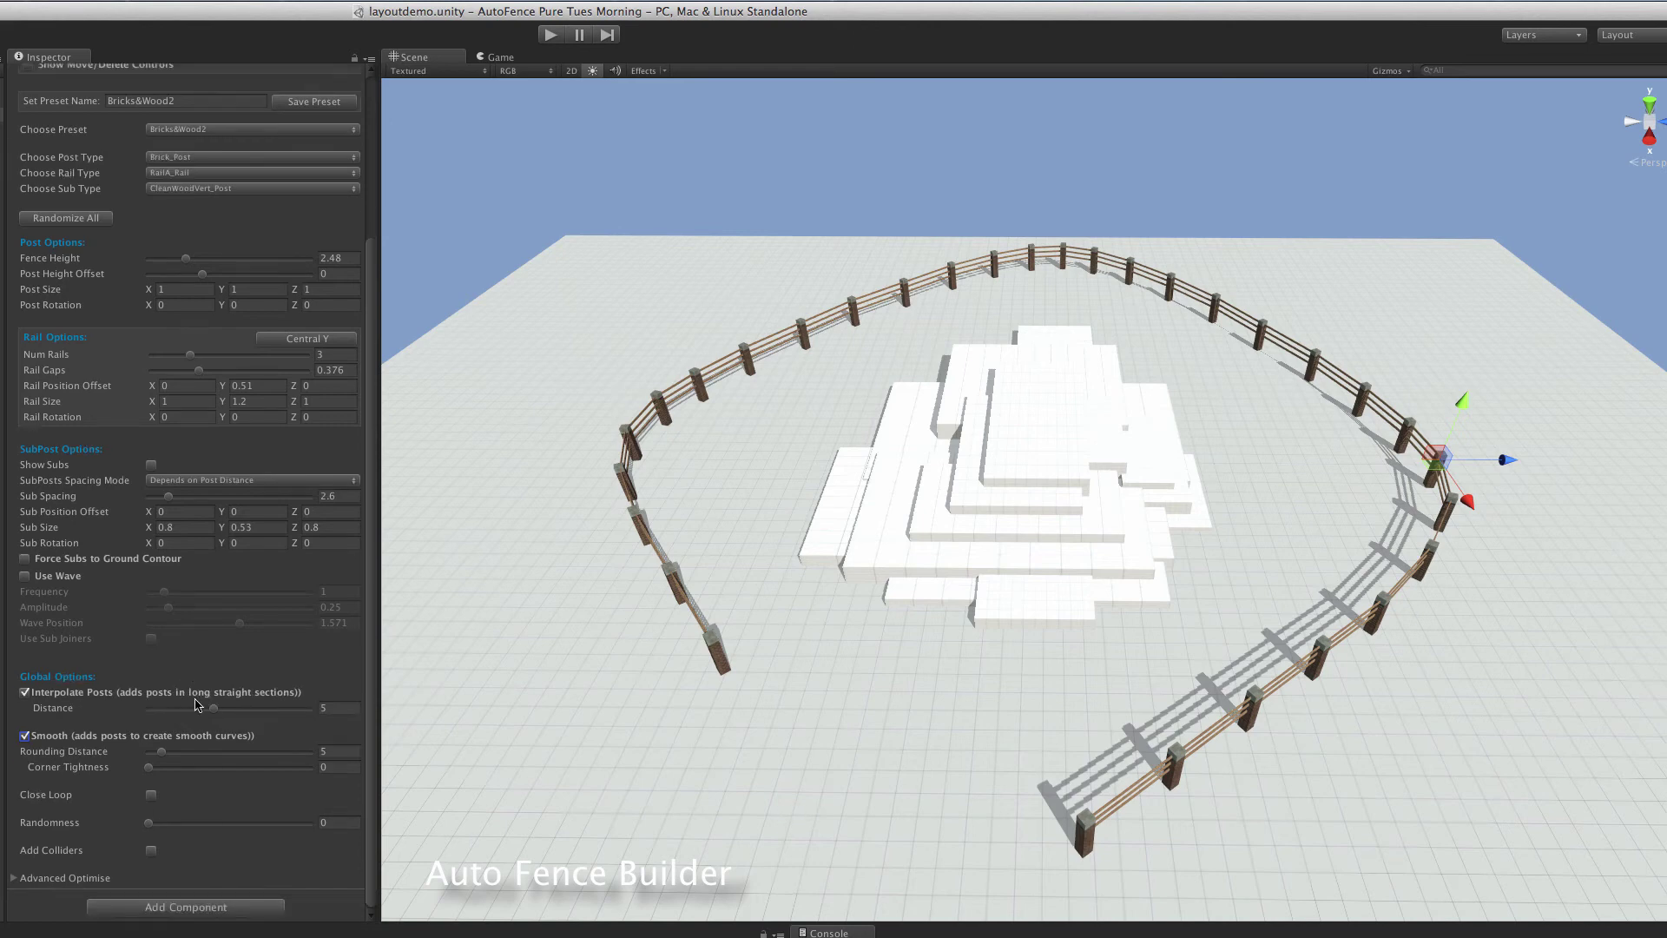
click(151, 795)
scroll(235, 599, up, 5)
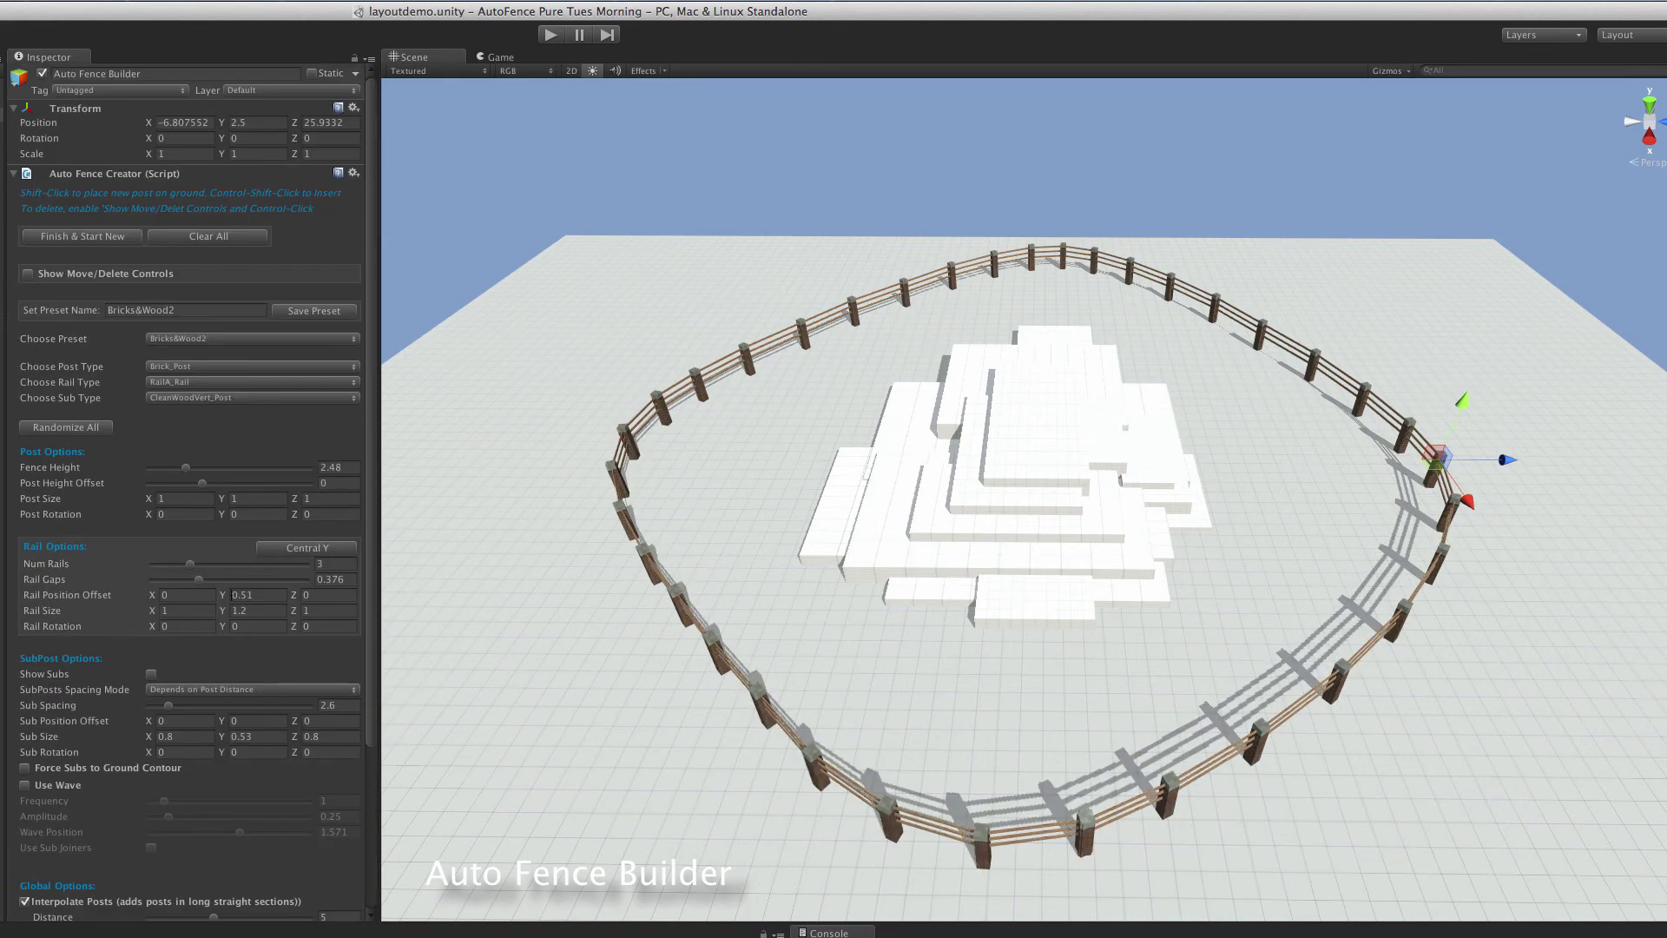
Show the move/delete controls and drag Interpolate Posts Distance to 2.48
click(28, 274)
scroll(193, 754, down, 5)
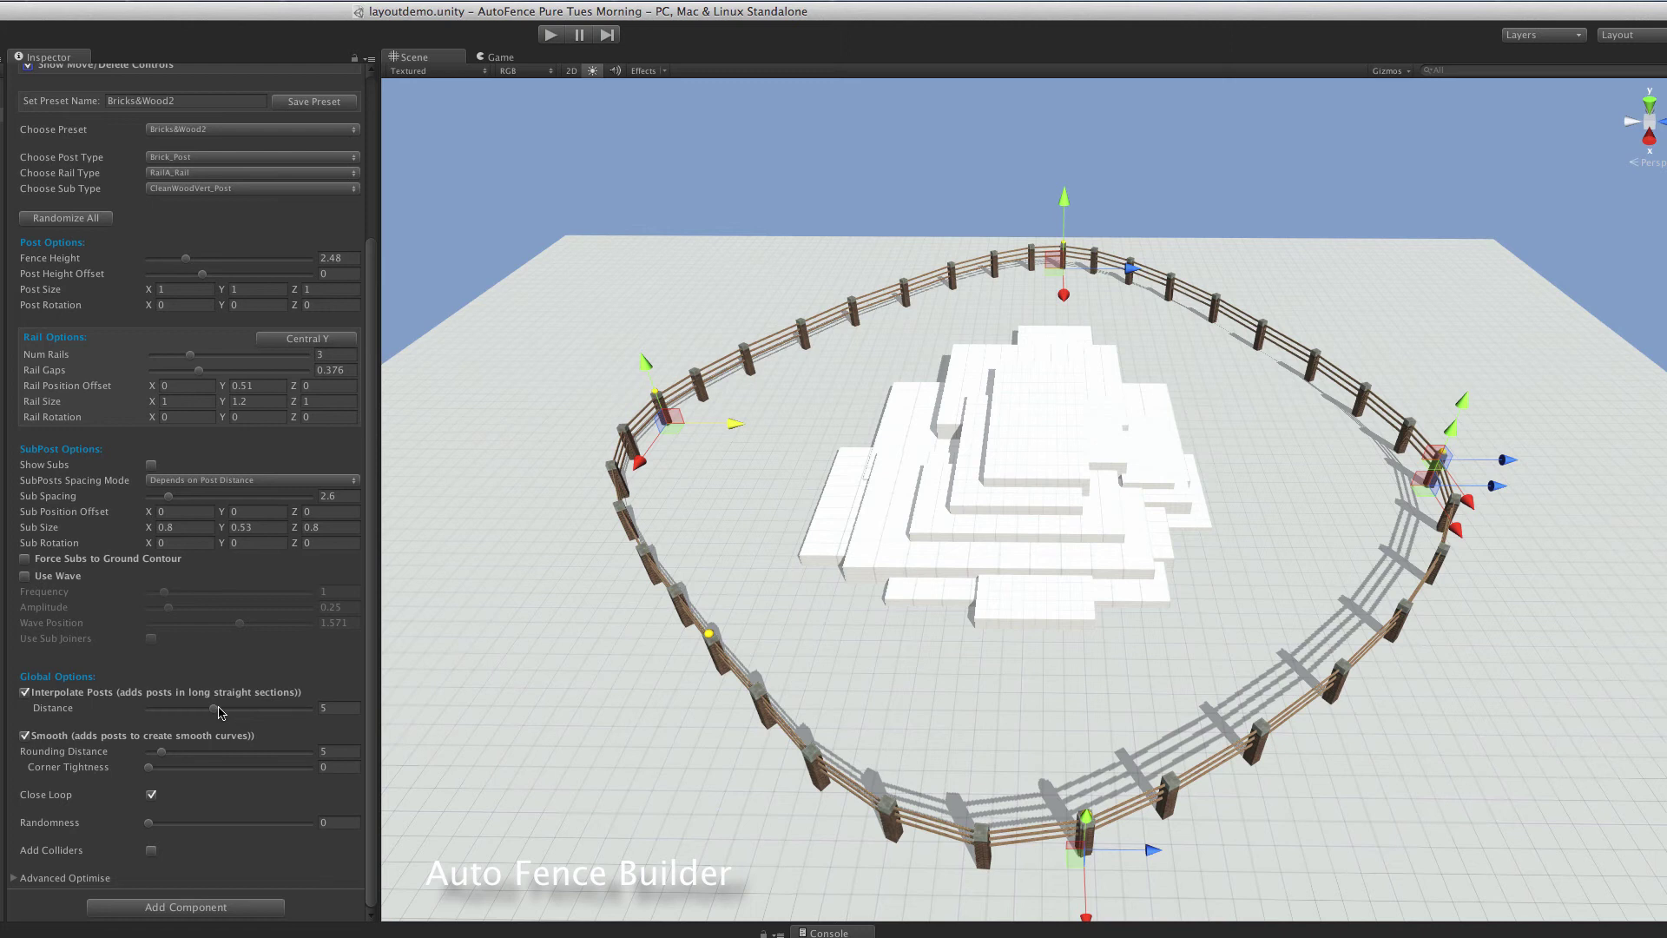
drag(219, 712, 182, 714)
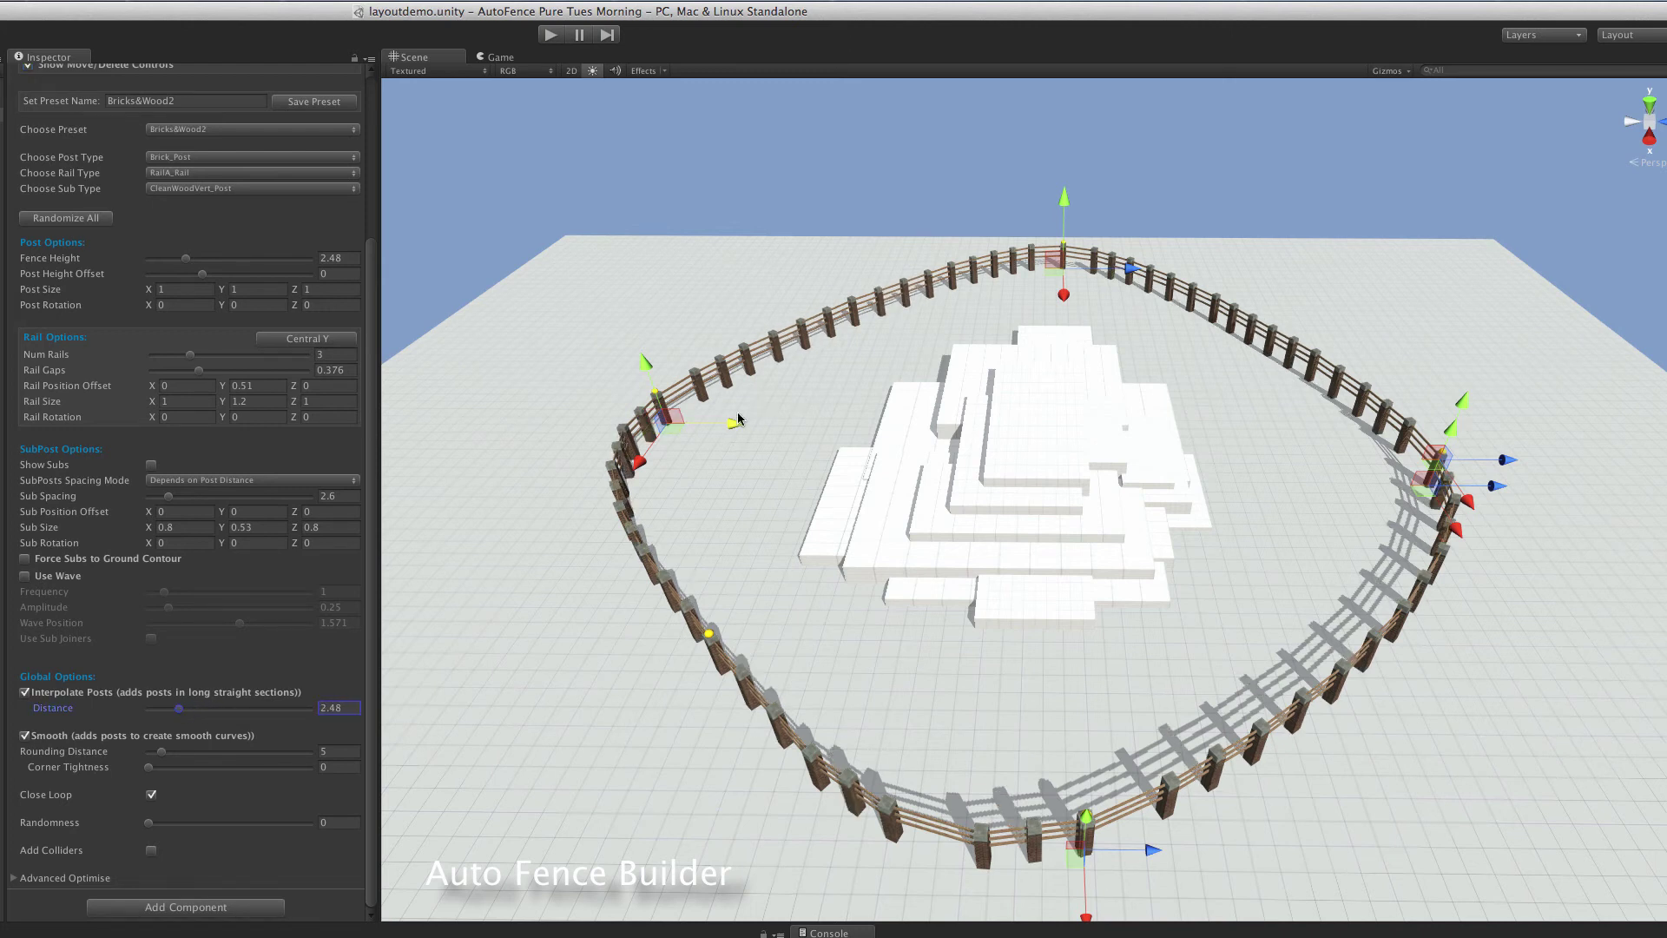
Drag the left and back fence nodes in the Scene view to reshape the loop
drag(739, 421, 695, 436)
drag(1133, 276, 1212, 273)
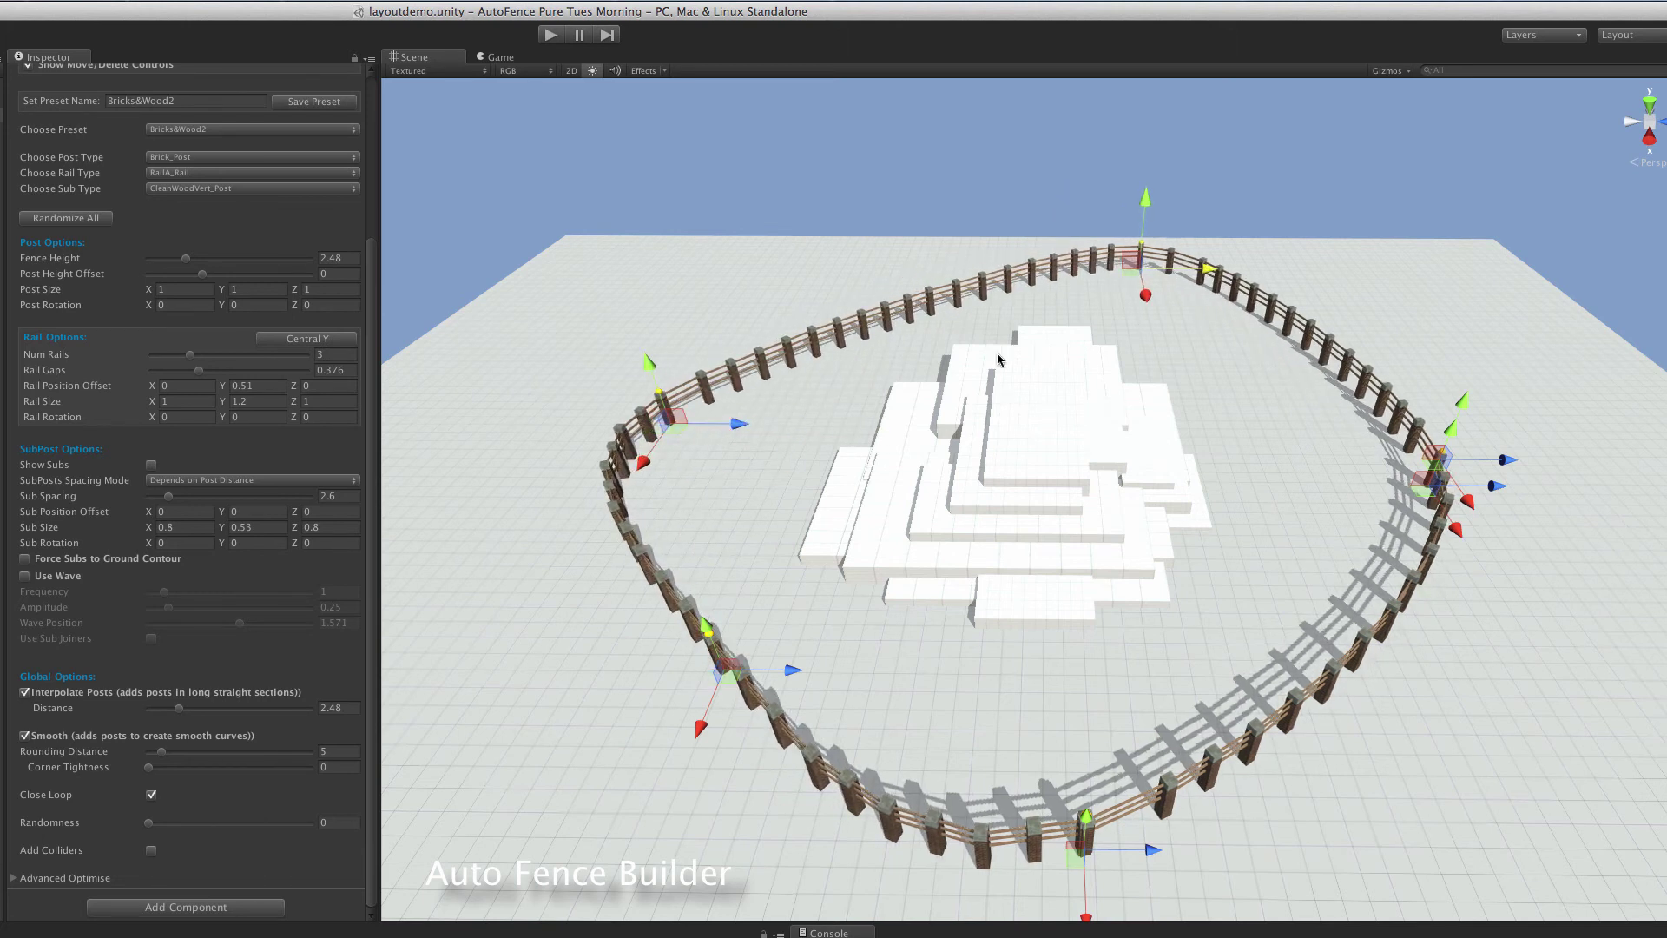
drag(721, 427, 735, 575)
Turn off Smooth for straight corners and toggle Interpolate Posts off and back on
click(24, 737)
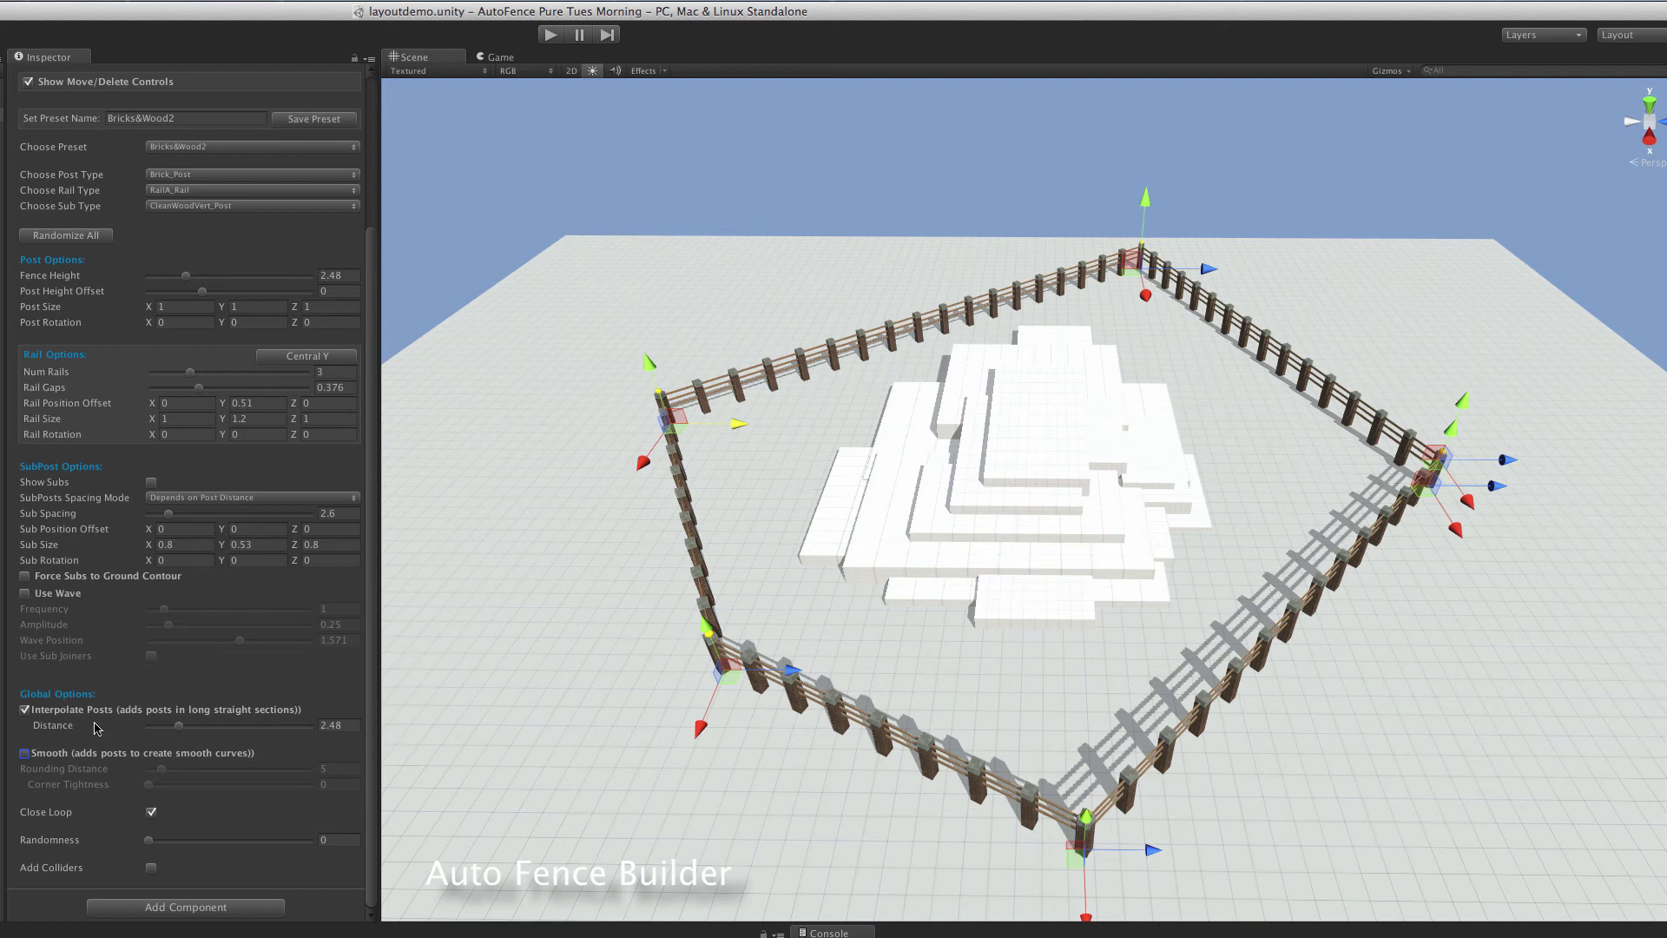
click(24, 710)
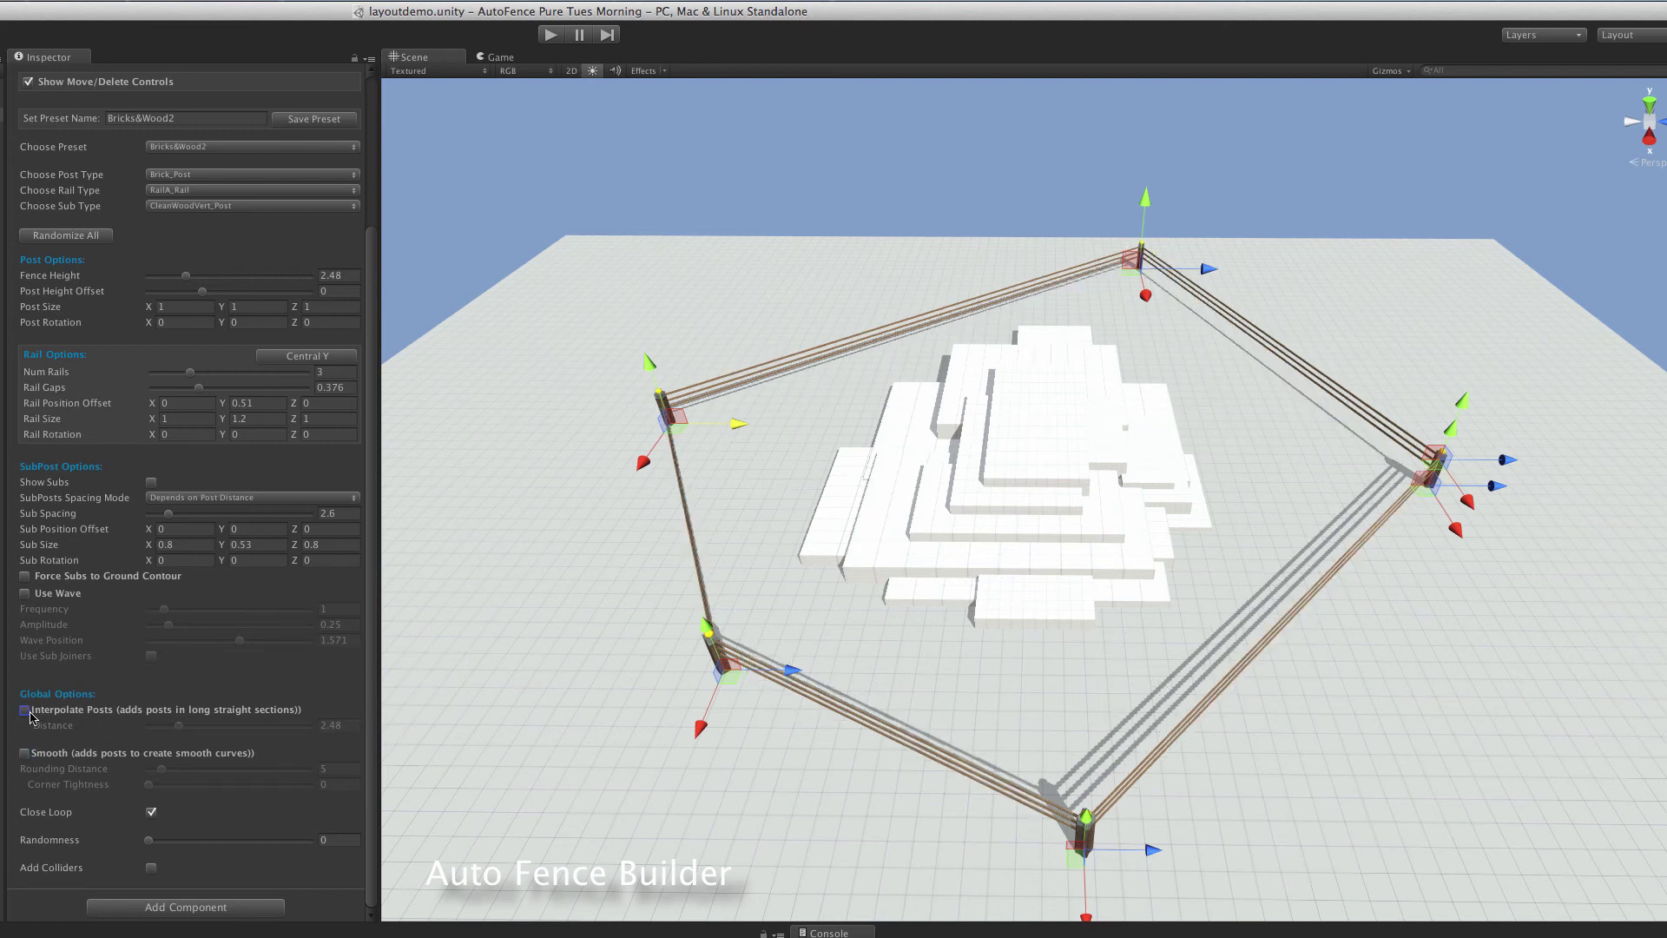
click(25, 710)
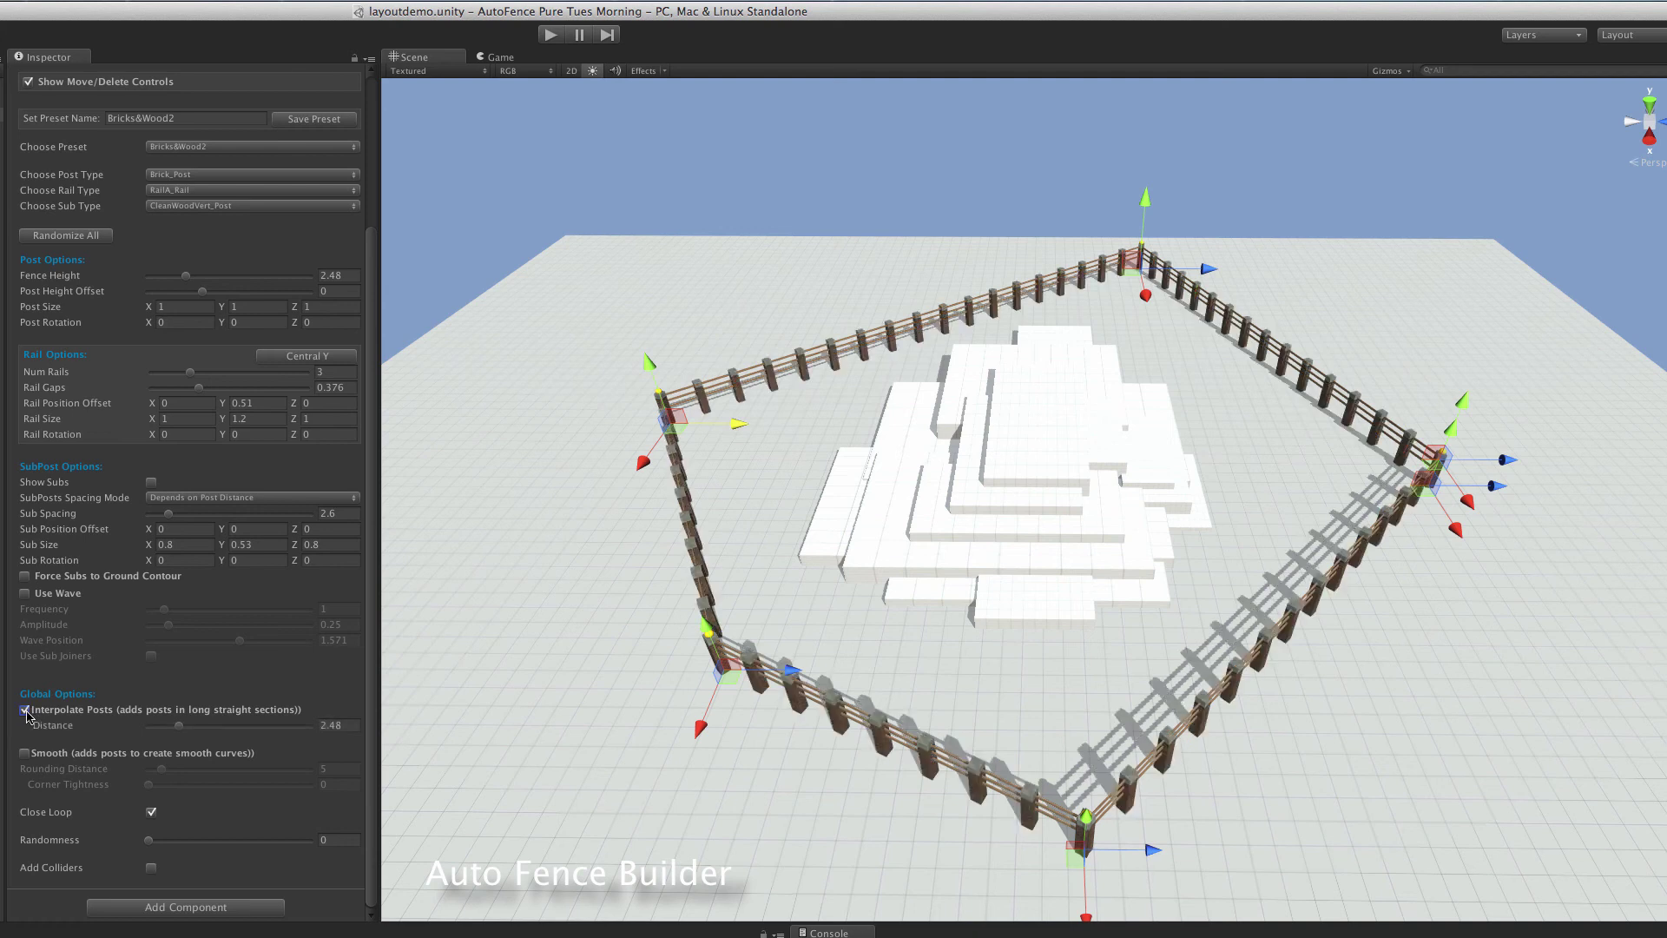